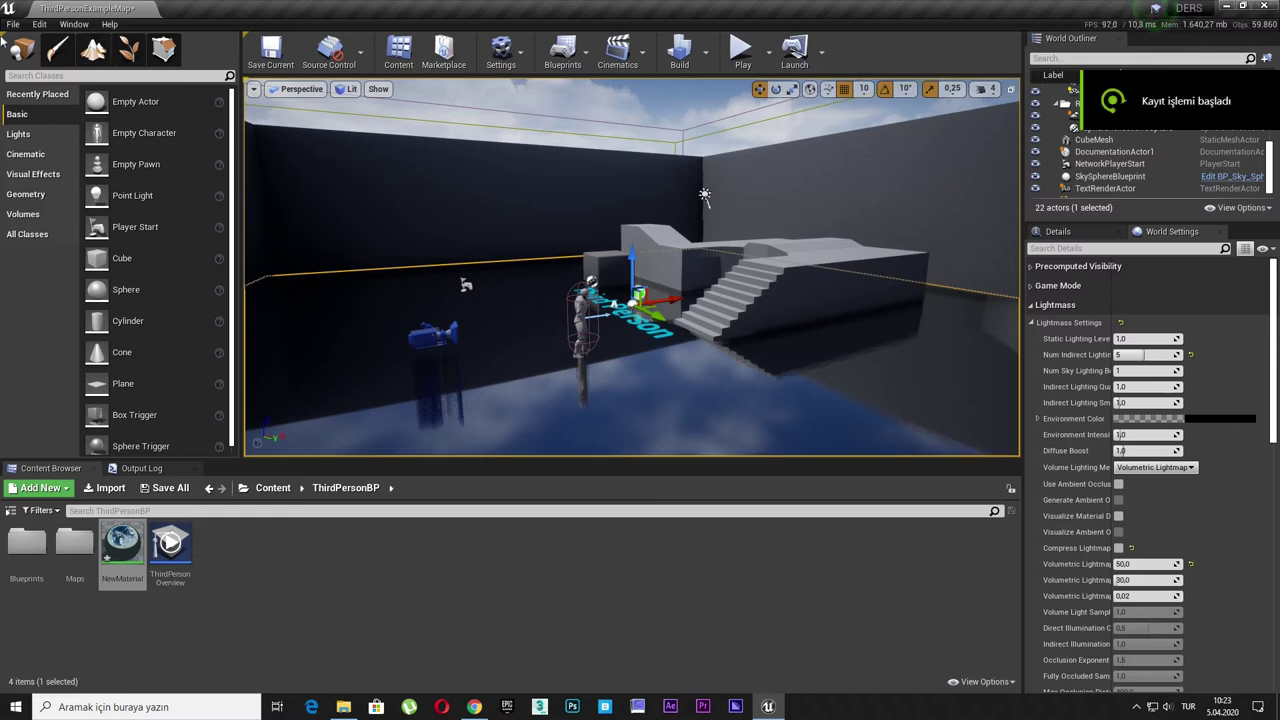
# Step: Create a new level from the Default template, answering the save prompt
pyautogui.click(13, 24)
pyautogui.click(40, 44)
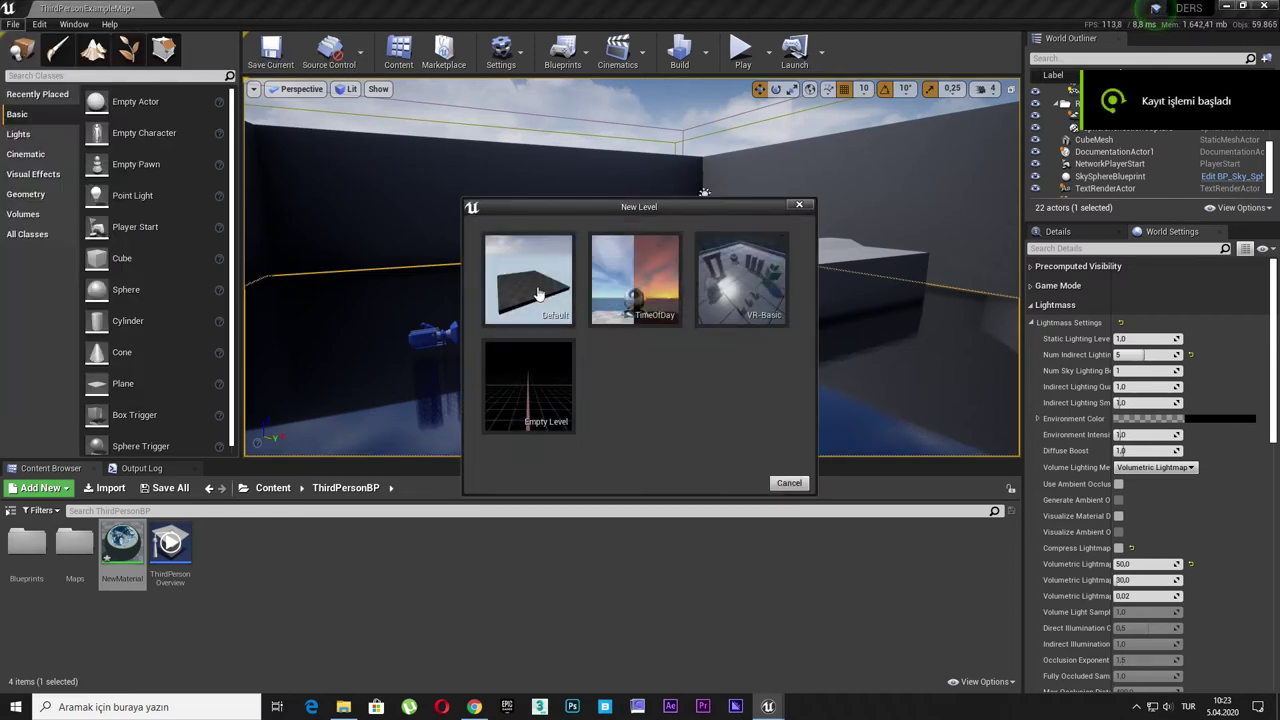
pyautogui.click(539, 293)
pyautogui.click(762, 477)
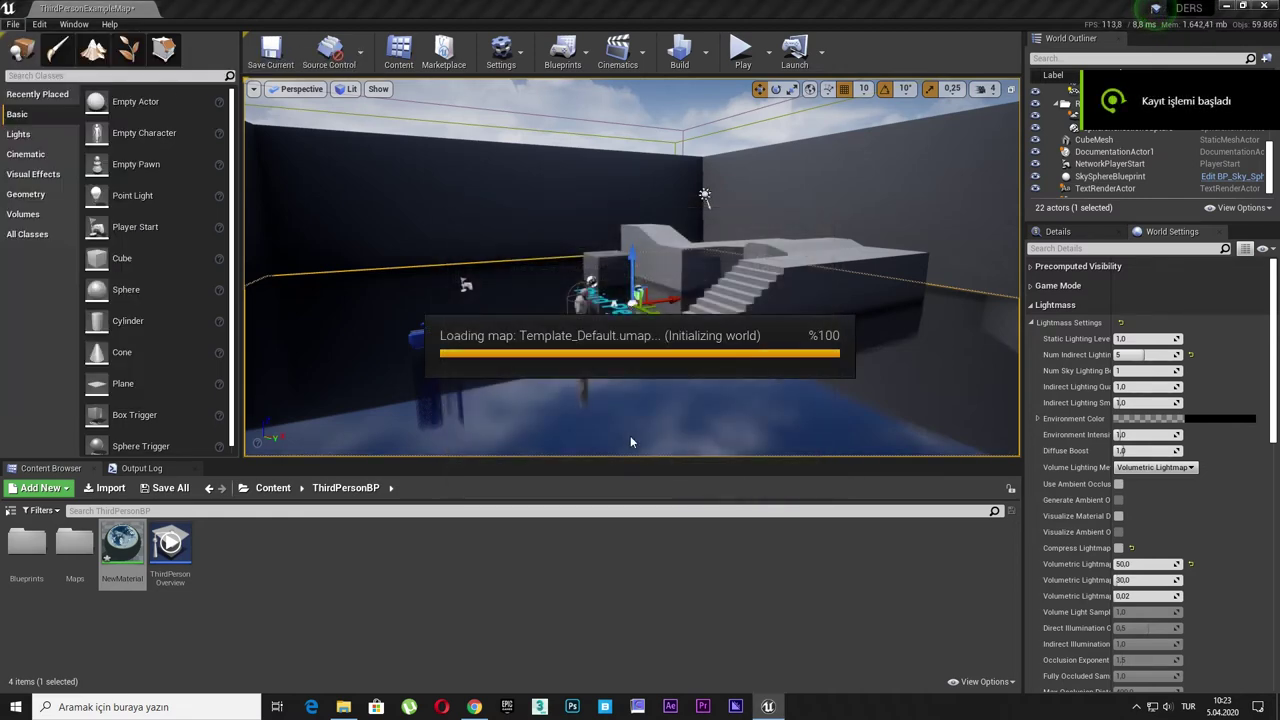
pyautogui.keyDown('alt'); pyautogui.moveTo(697, 345); pyautogui.dragTo(697, 347); pyautogui.keyUp('alt')
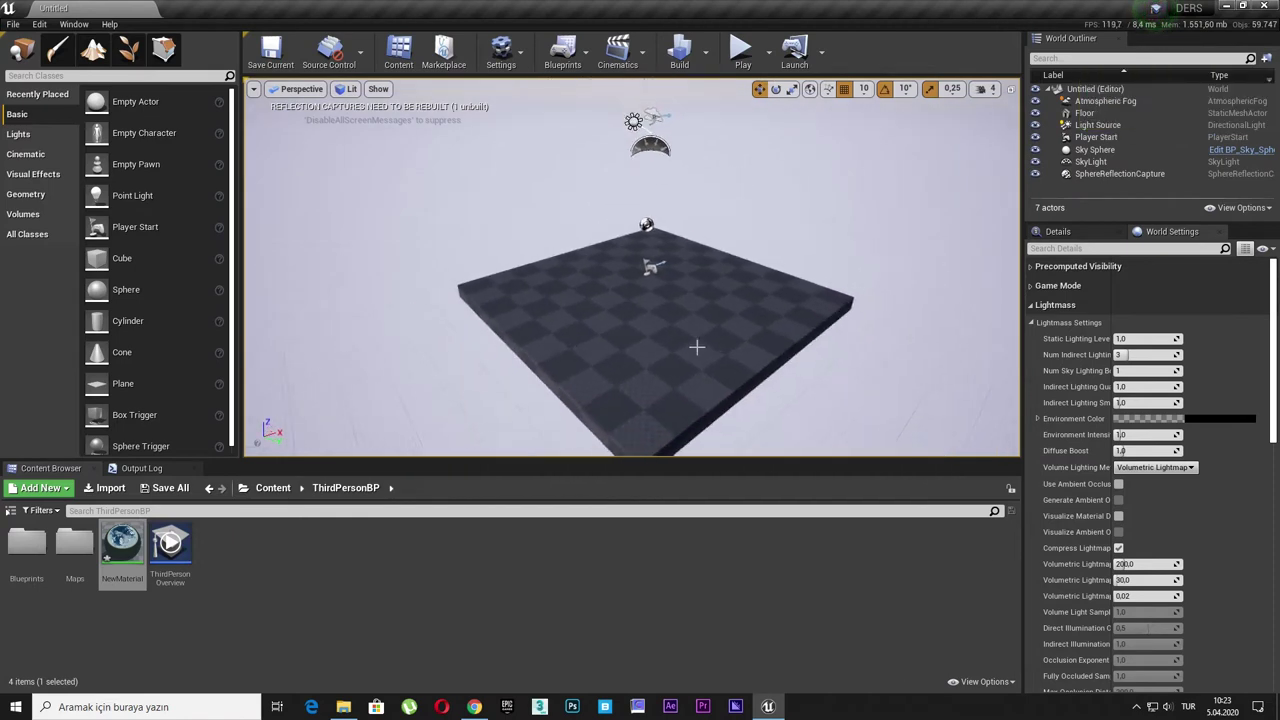
# Step: Browse the Content Browser to the StarterContent > Materials folder
pyautogui.doubleClick(72, 545)
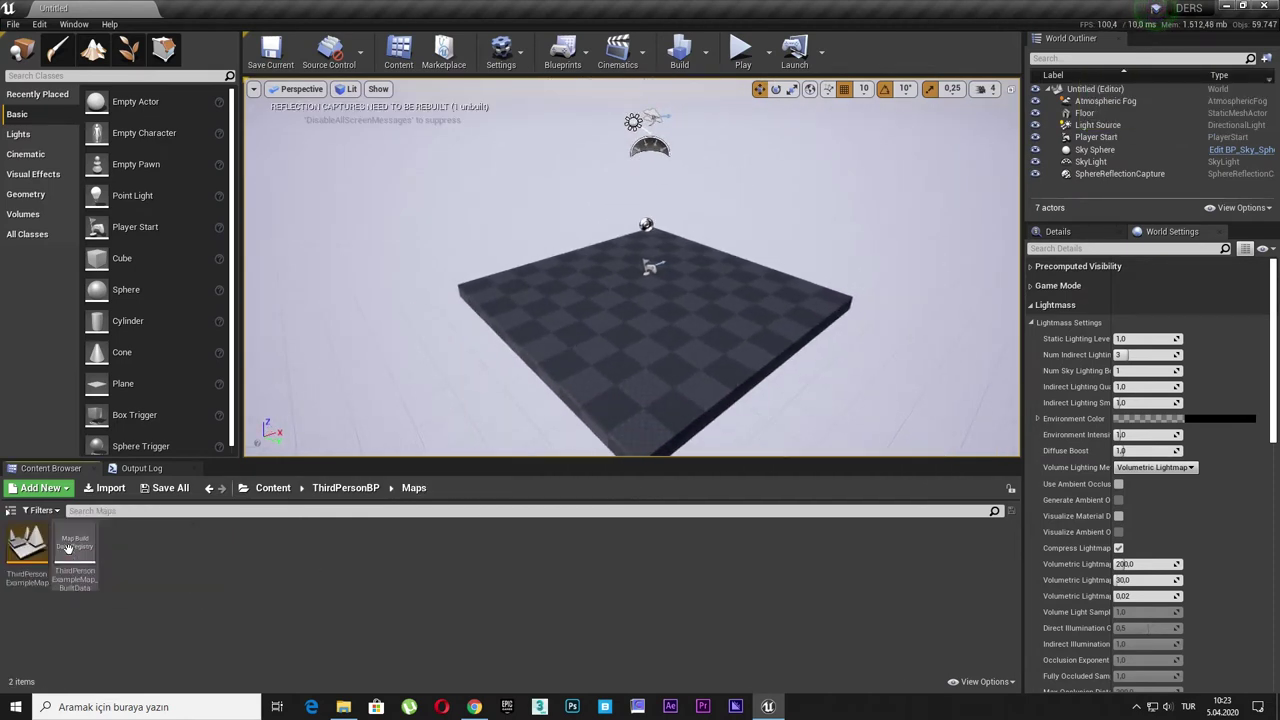
pyautogui.click(273, 488)
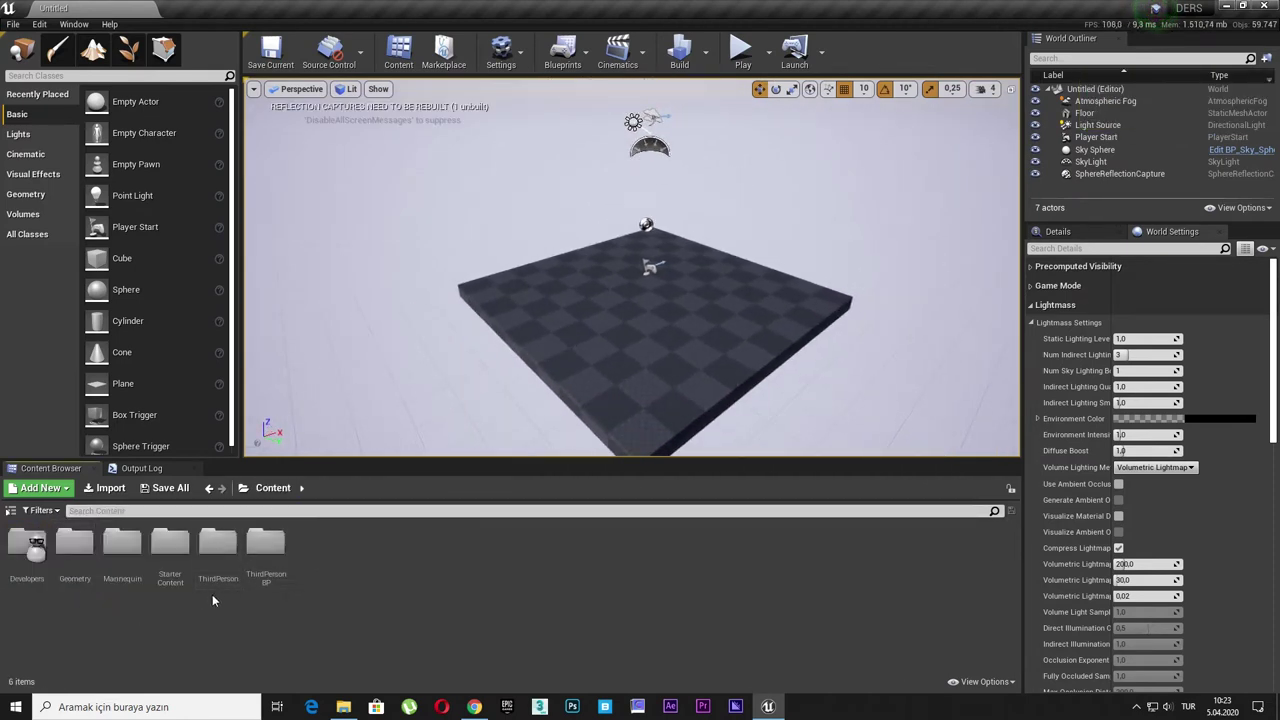
pyautogui.click(265, 550)
pyautogui.doubleClick(265, 550)
pyautogui.hotkey('alt', 'Left')
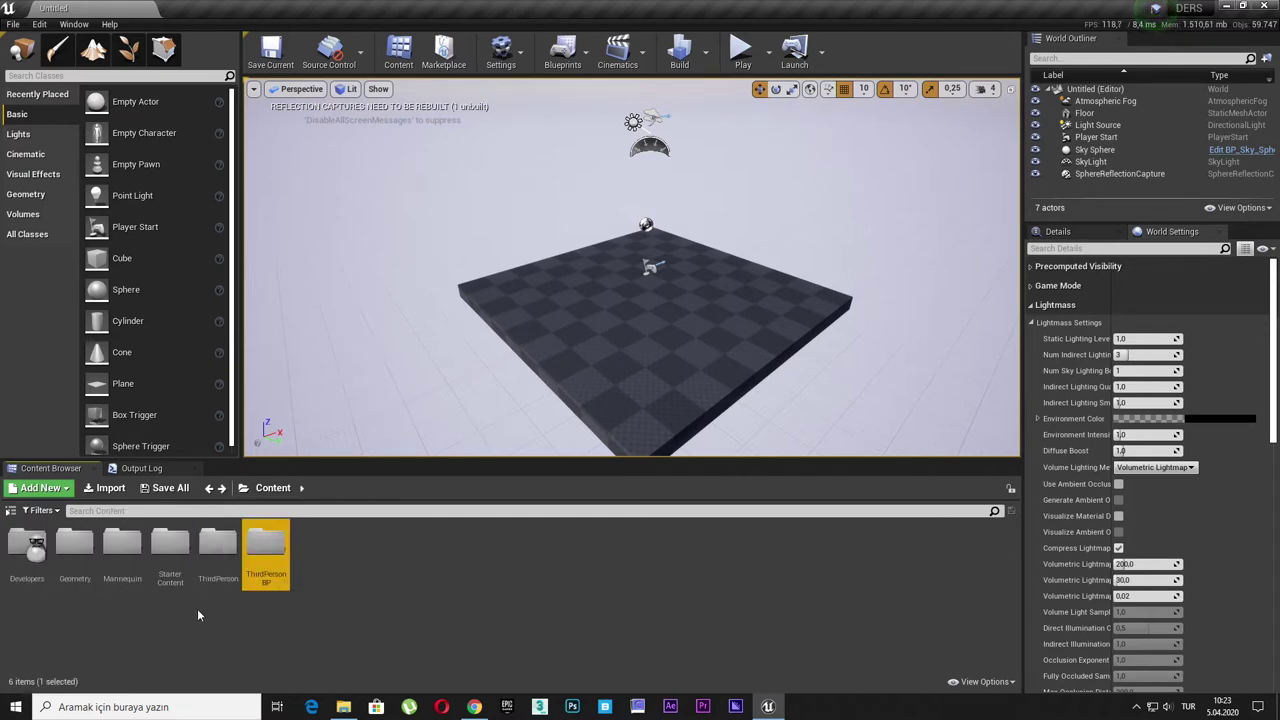
pyautogui.doubleClick(172, 558)
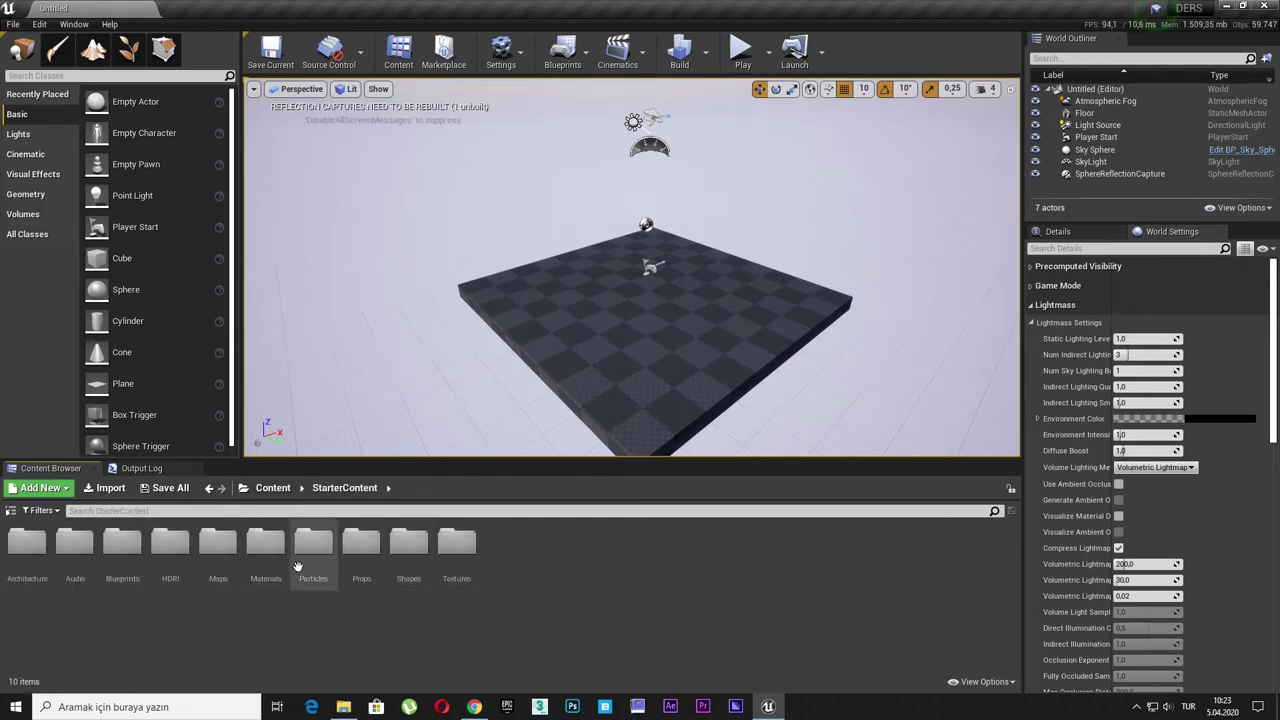
pyautogui.doubleClick(265, 545)
# Step: Apply M_Basic_Wall to the floor and stand a duplicate upright as the first wall
pyautogui.moveTo(122, 545); pyautogui.dragTo(664, 329)
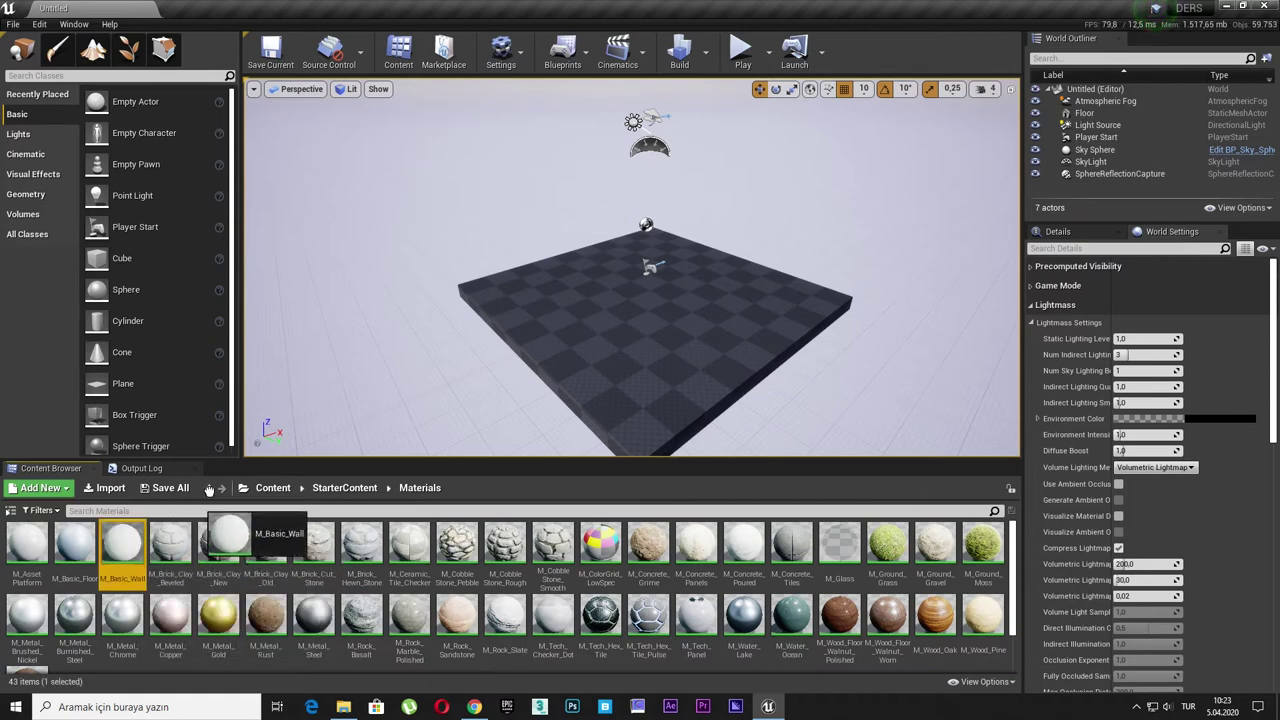
pyautogui.click(664, 329)
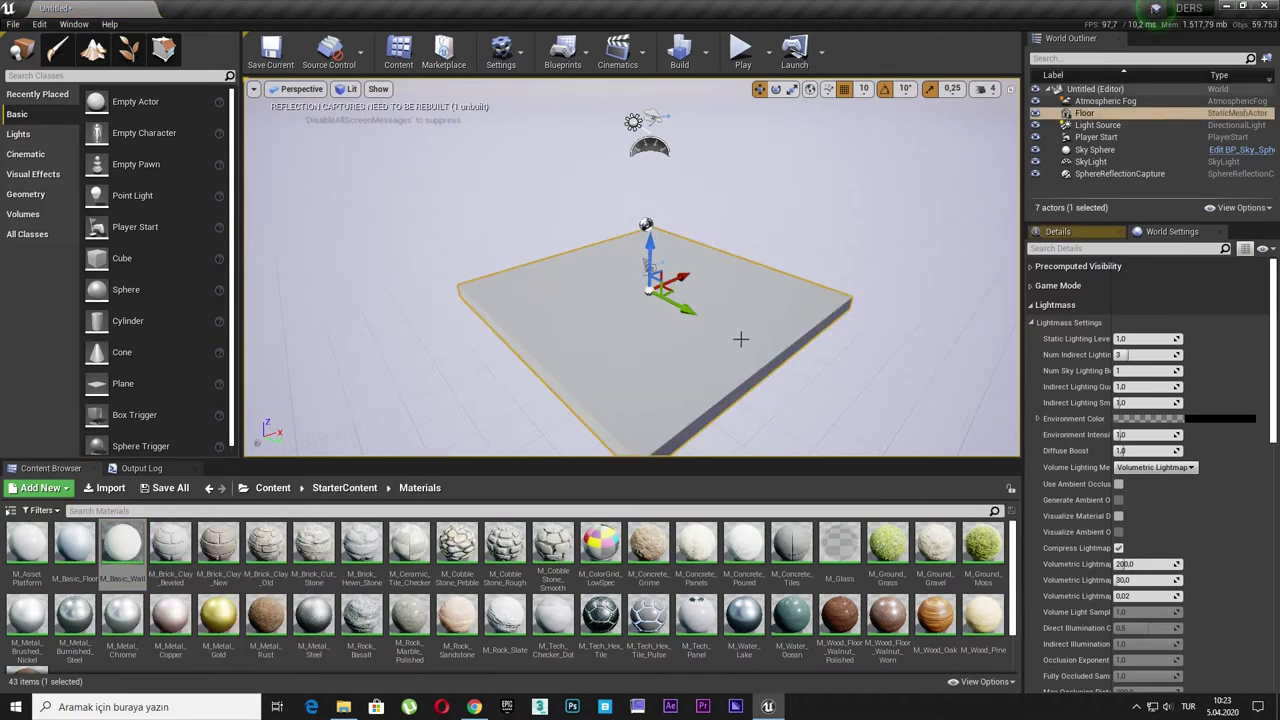
pyautogui.hotkey('ctrl', 'w')
pyautogui.press('e')
pyautogui.moveTo(712, 296)
pyautogui.mouseDown()
pyautogui.moveTo(700, 330)
pyautogui.moveTo(596, 273)
pyautogui.mouseUp()
pyautogui.press('w')
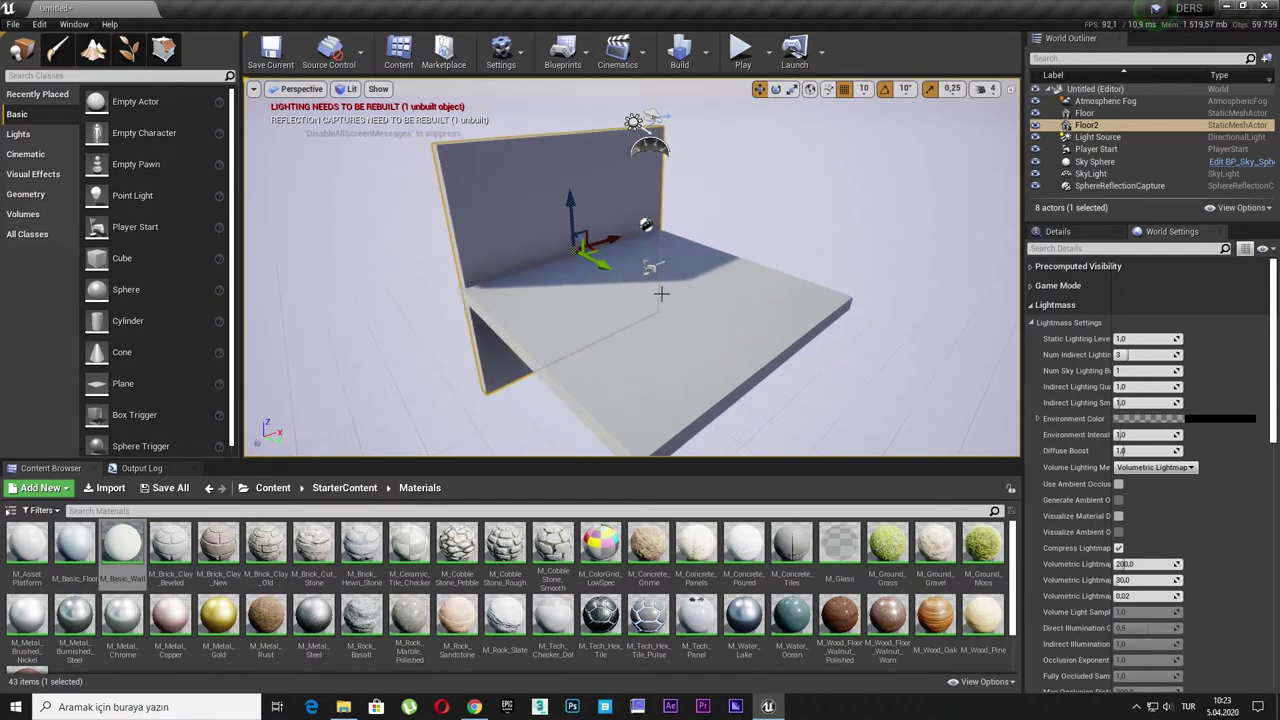
# Step: Copy the wall as Floor3 and Floor4 and slide them into place
pyautogui.moveTo(596, 273)
pyautogui.keyDown('alt'); pyautogui.mouseDown()
pyautogui.moveTo(619, 270)
pyautogui.moveTo(820, 425)
pyautogui.mouseUp(); pyautogui.keyUp('alt')
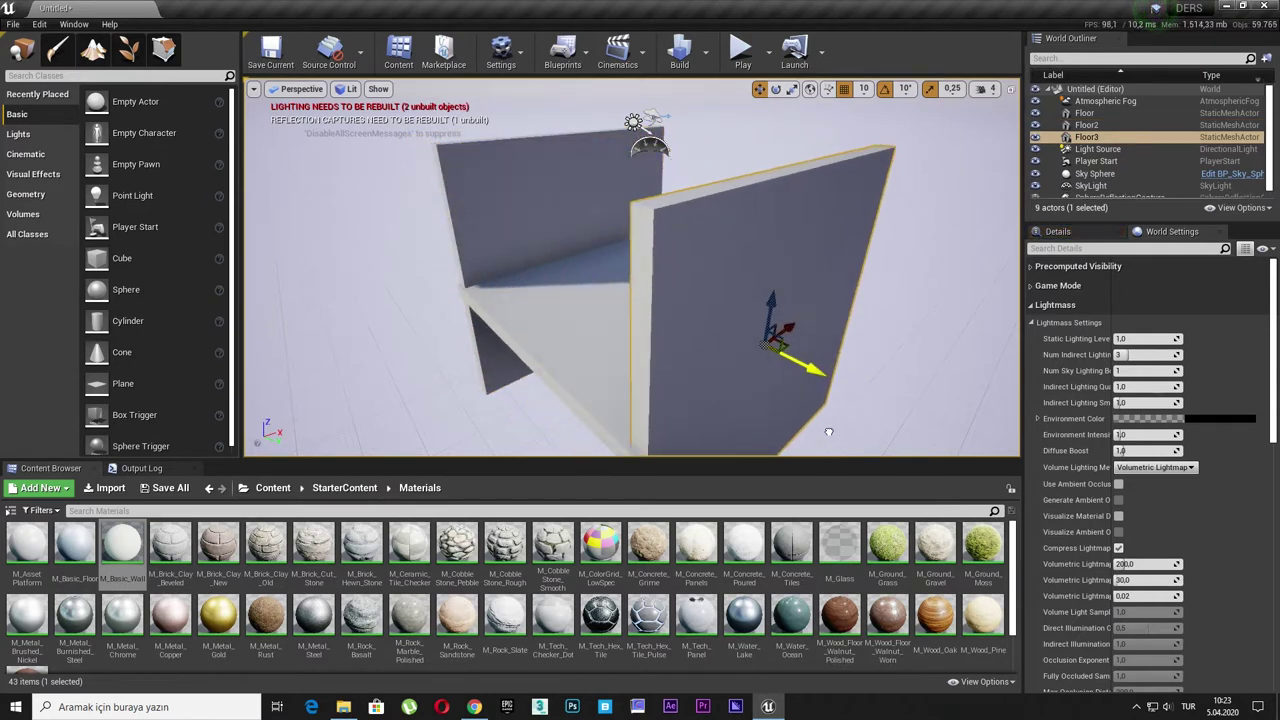
pyautogui.scroll(-5, 820, 390)
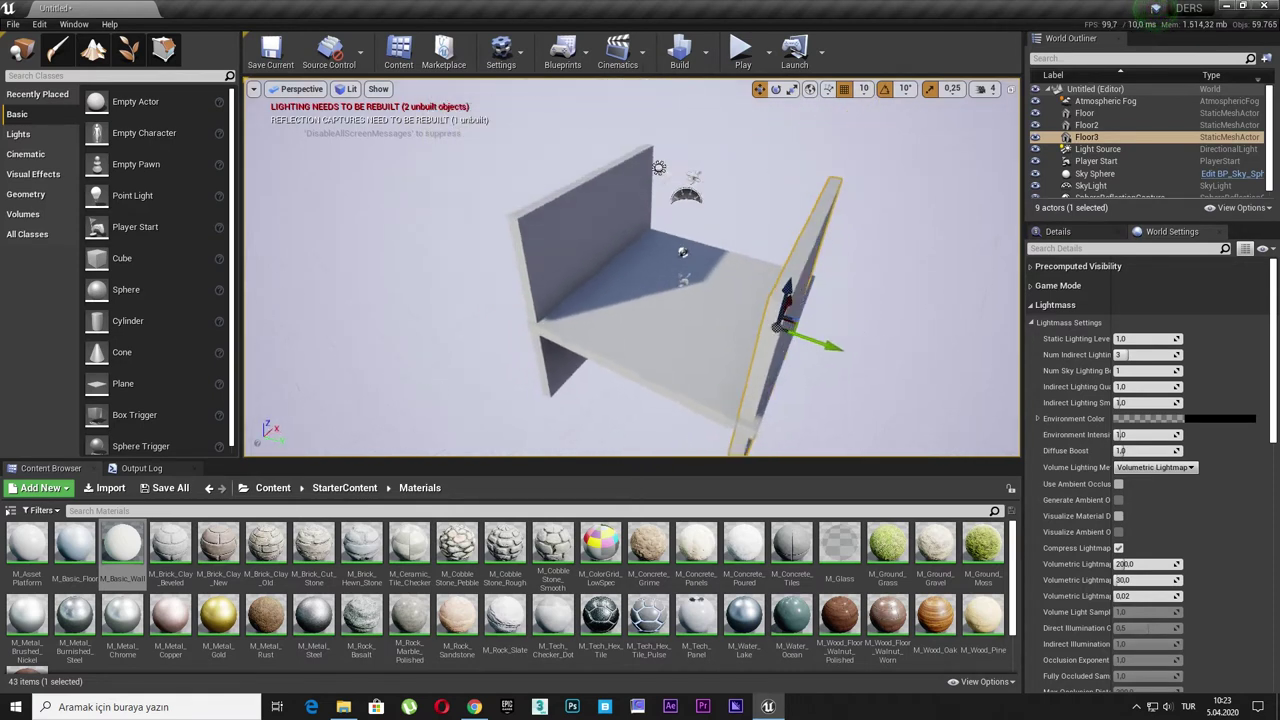
pyautogui.moveTo(835, 375)
pyautogui.keyDown('alt'); pyautogui.mouseDown()
pyautogui.moveTo(800, 372)
pyautogui.moveTo(860, 365)
pyautogui.mouseUp(); pyautogui.keyUp('alt')
pyautogui.press('e')
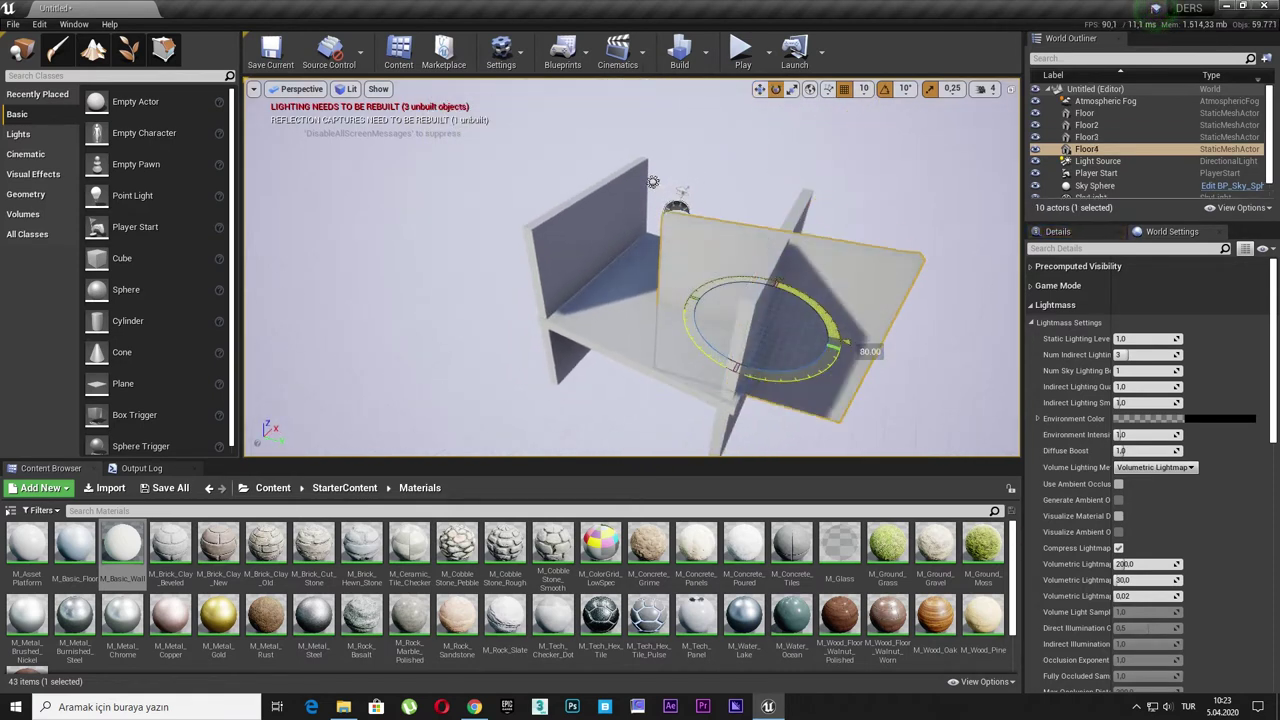
pyautogui.press('w')
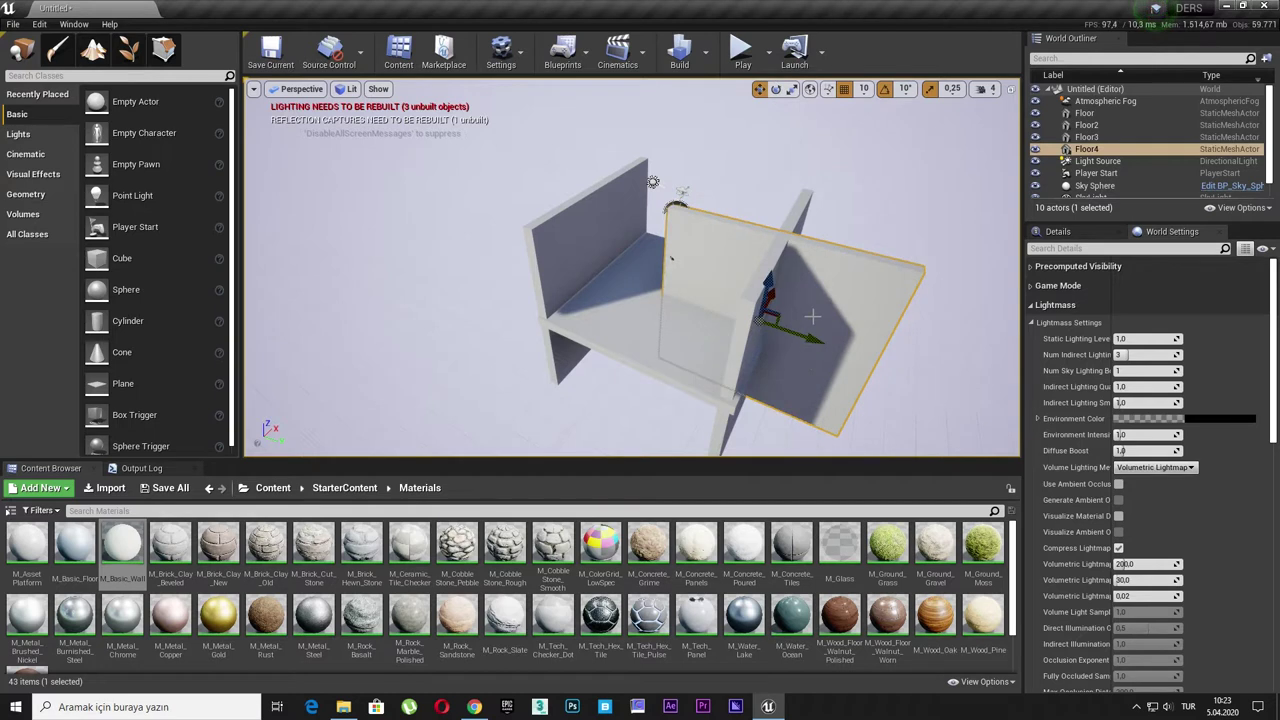
pyautogui.moveTo(782, 313)
pyautogui.mouseDown()
pyautogui.moveTo(703, 313)
pyautogui.moveTo(687, 244)
pyautogui.mouseUp()
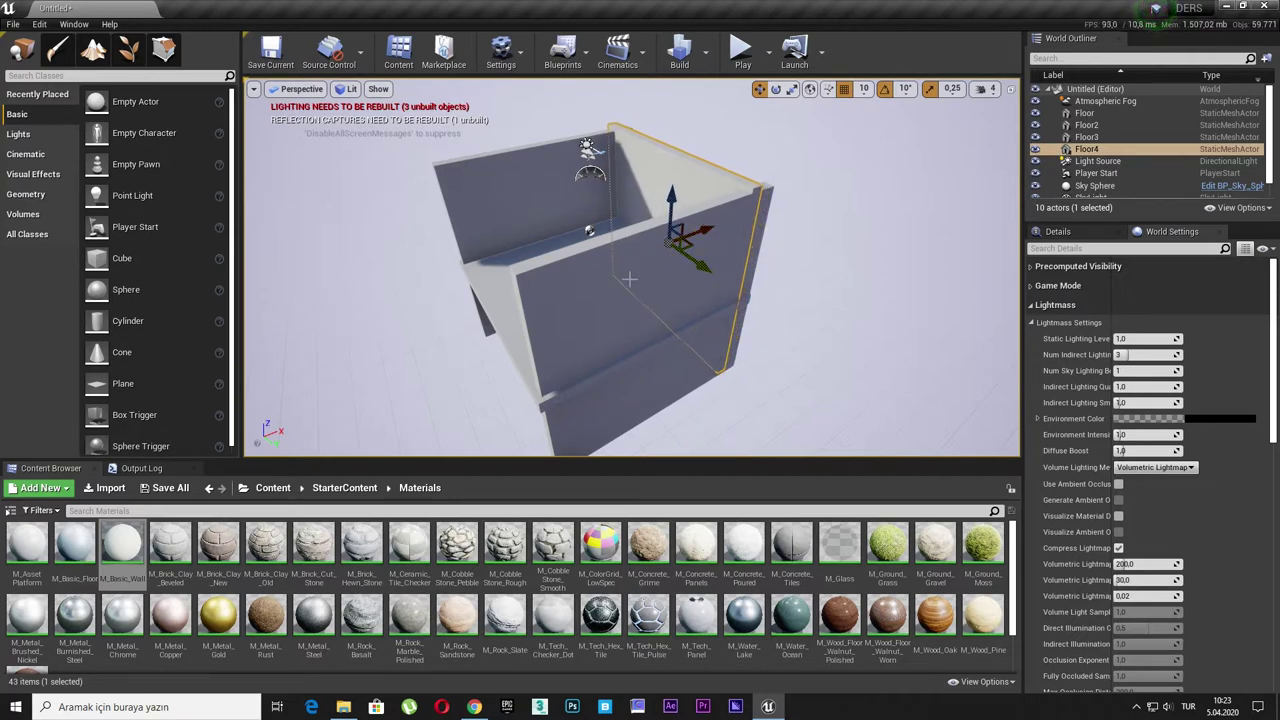
# Step: Copy Floor2 as Floor5 and Floor4 as Floor6, then slide Floor6 sideways
pyautogui.click(476, 302)
pyautogui.moveTo(589, 230)
pyautogui.keyDown('alt'); pyautogui.mouseDown()
pyautogui.moveTo(611, 244)
pyautogui.moveTo(606, 143)
pyautogui.moveTo(623, 174)
pyautogui.mouseUp(); pyautogui.keyUp('alt')
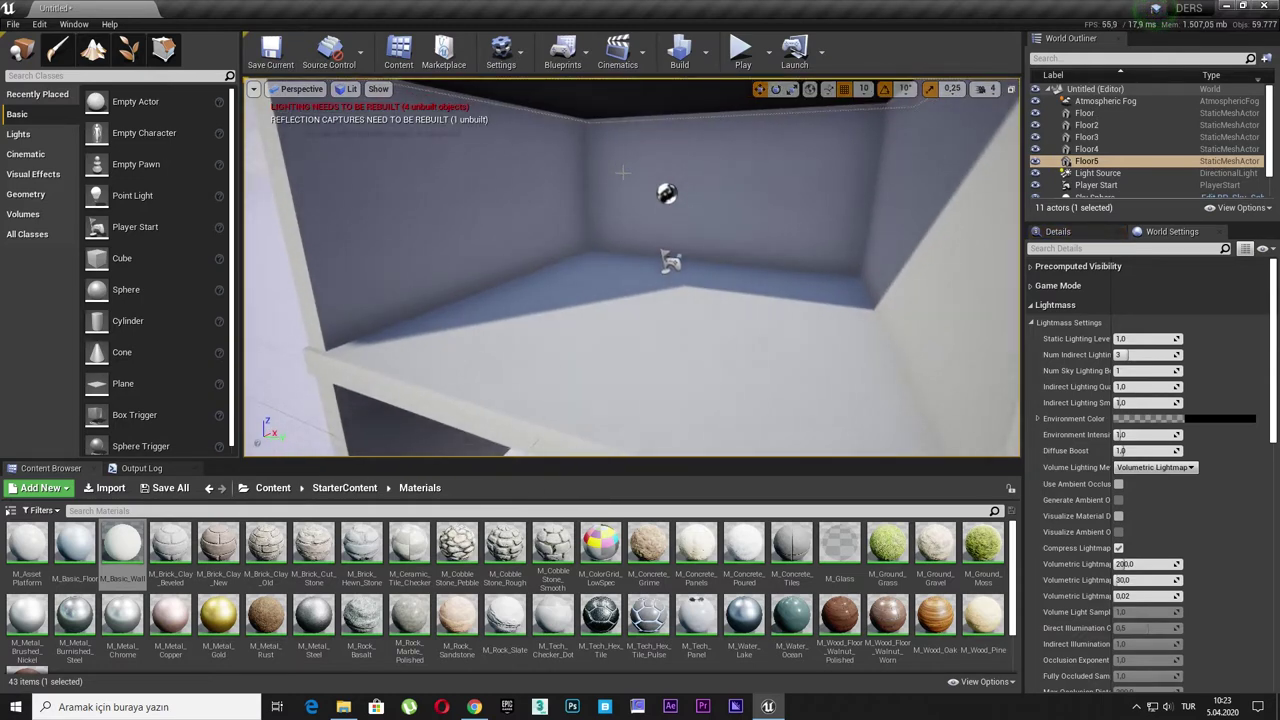
pyautogui.click(623, 174)
pyautogui.moveTo(714, 250)
pyautogui.keyDown('alt'); pyautogui.mouseDown()
pyautogui.moveTo(760, 256)
pyautogui.moveTo(810, 310)
pyautogui.moveTo(790, 380)
pyautogui.mouseUp(); pyautogui.keyUp('alt')
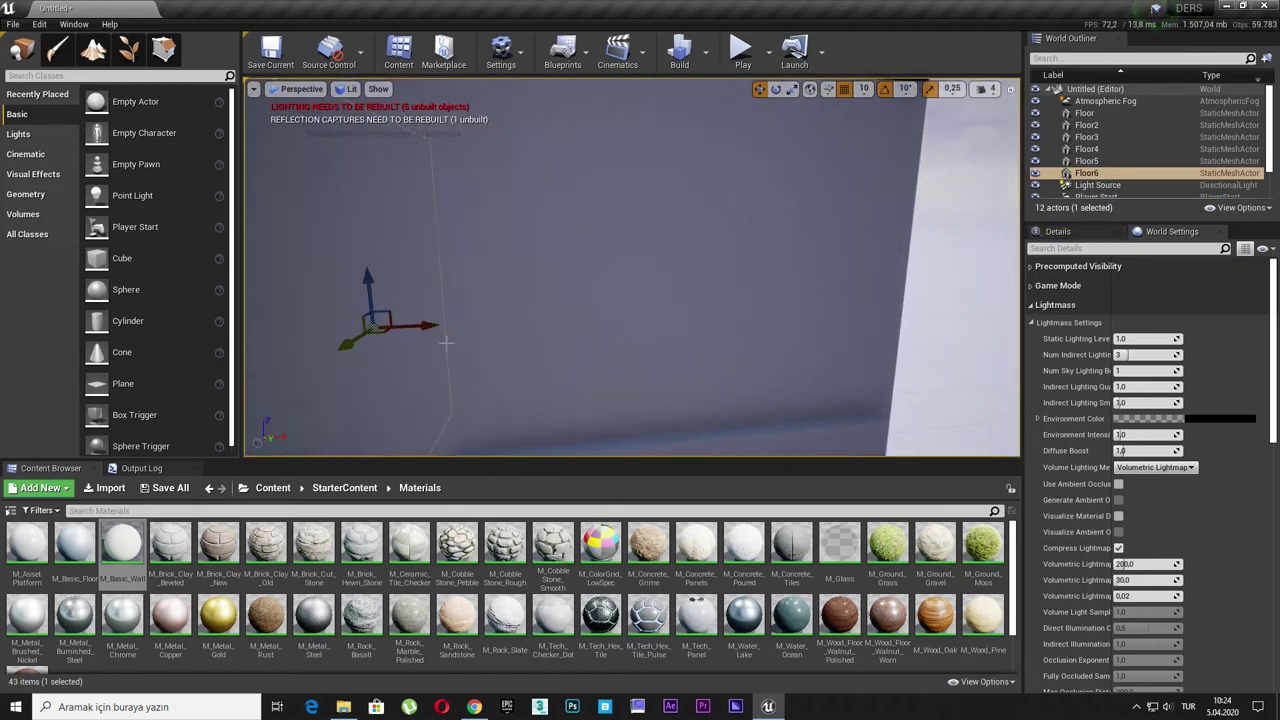
pyautogui.moveTo(455, 351); pyautogui.dragTo(455, 330)
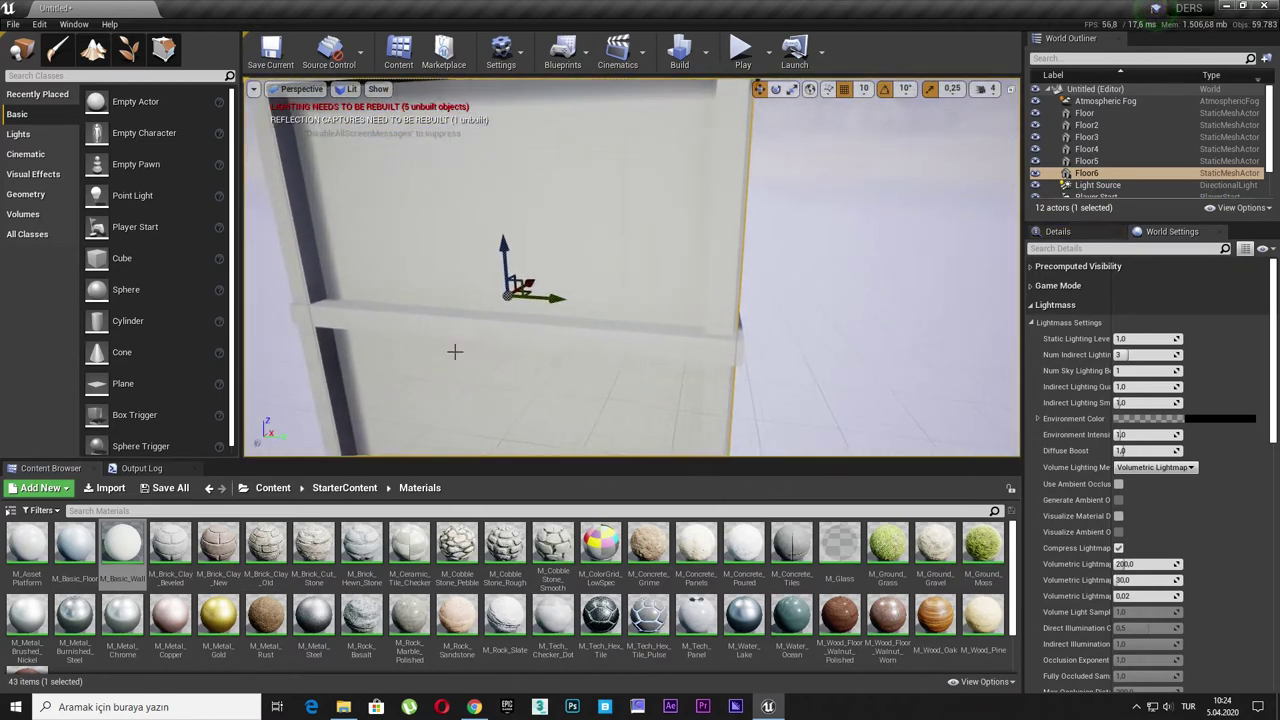
pyautogui.moveTo(385, 300); pyautogui.dragTo(380, 340)
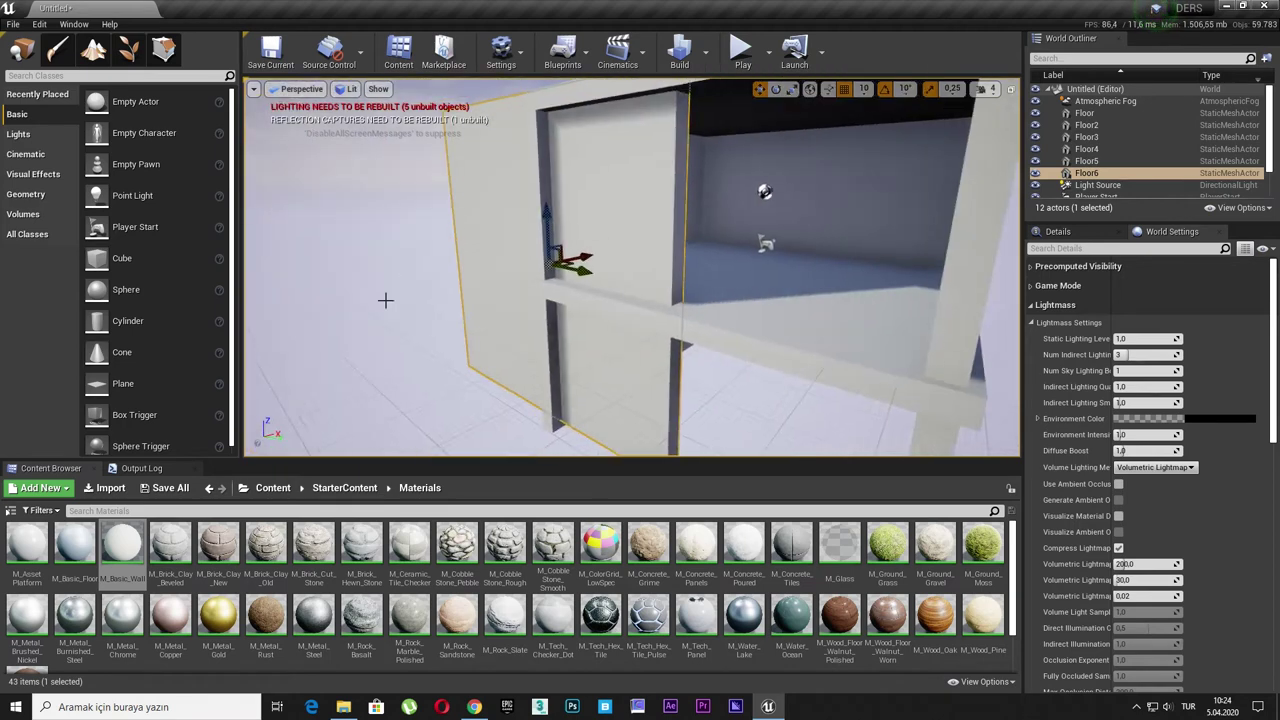
pyautogui.moveTo(580, 258); pyautogui.dragTo(695, 265)
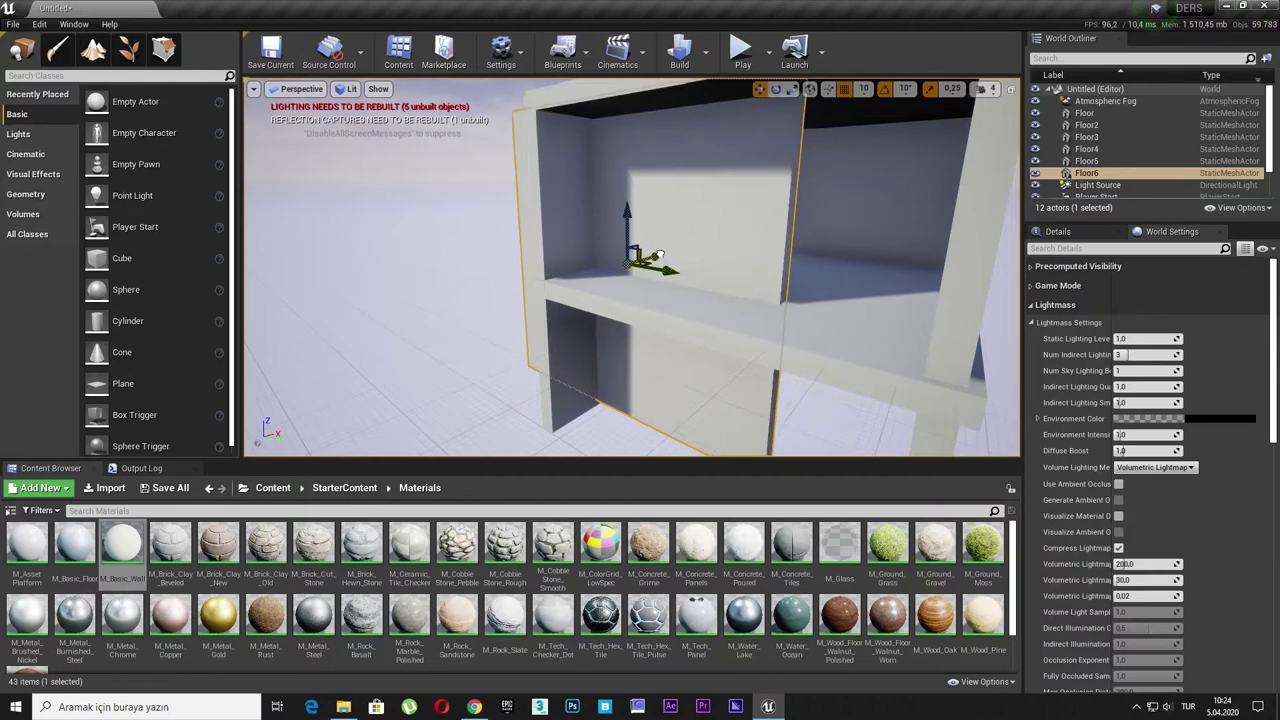
# Step: Shift the Floor6 wall left and try lowering the floor shelf, then undo it
pyautogui.moveTo(675, 248); pyautogui.dragTo(643, 270)
pyautogui.click(791, 308)
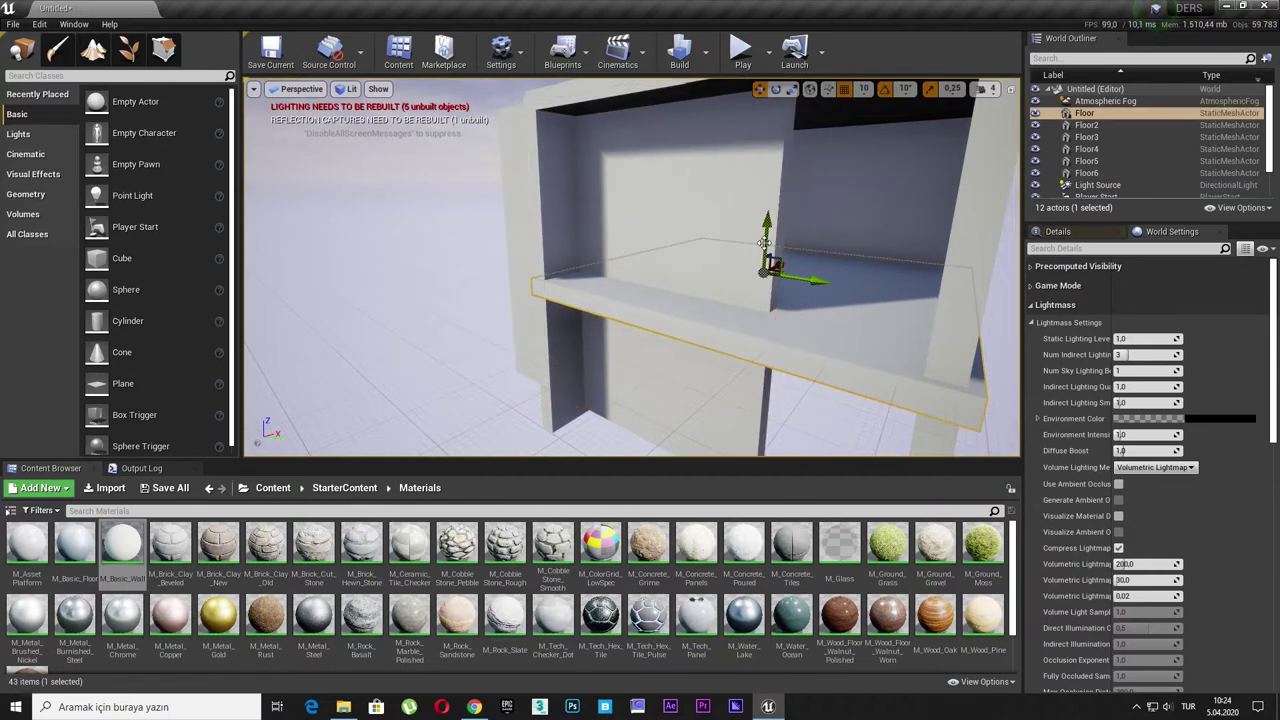
pyautogui.moveTo(764, 243); pyautogui.dragTo(749, 320)
pyautogui.moveTo(838, 317)
pyautogui.mouseDown(button='right')
pyautogui.moveTo(810, 300)
pyautogui.moveTo(834, 309)
pyautogui.mouseUp(button='right')
pyautogui.hotkey('ctrl', 'z')
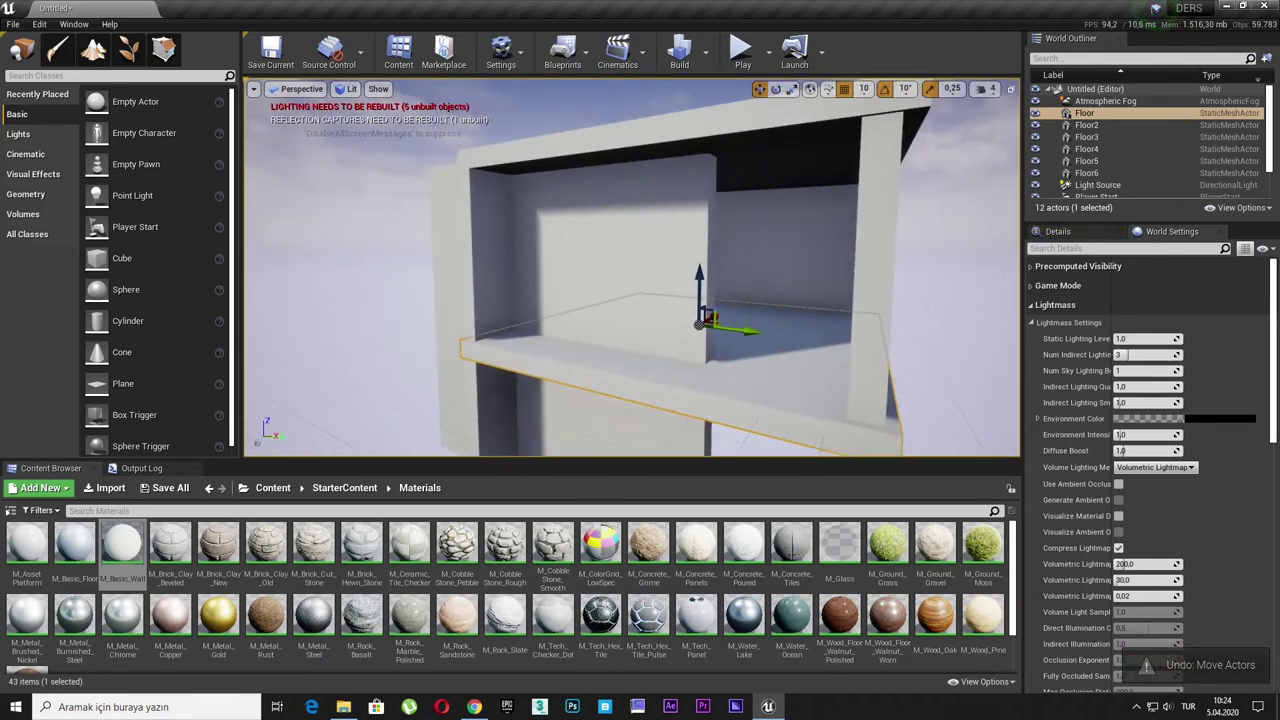
# Step: Duplicate the floor shelf as Floor7 and nudge it along X off the original
pyautogui.hotkey('ctrl', 'w')
pyautogui.moveTo(743, 286); pyautogui.dragTo(743, 286, button='right')
pyautogui.moveTo(665, 314); pyautogui.dragTo(745, 308)
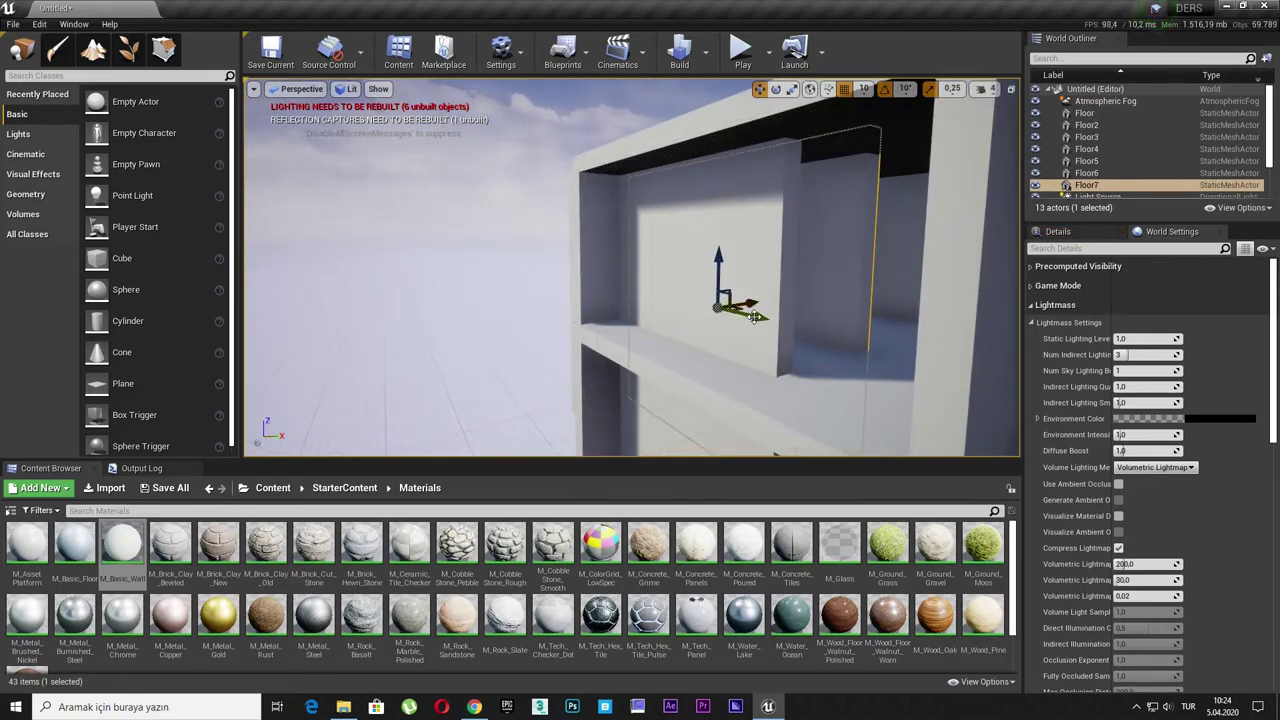
pyautogui.moveTo(758, 316); pyautogui.dragTo(820, 306, button='right')
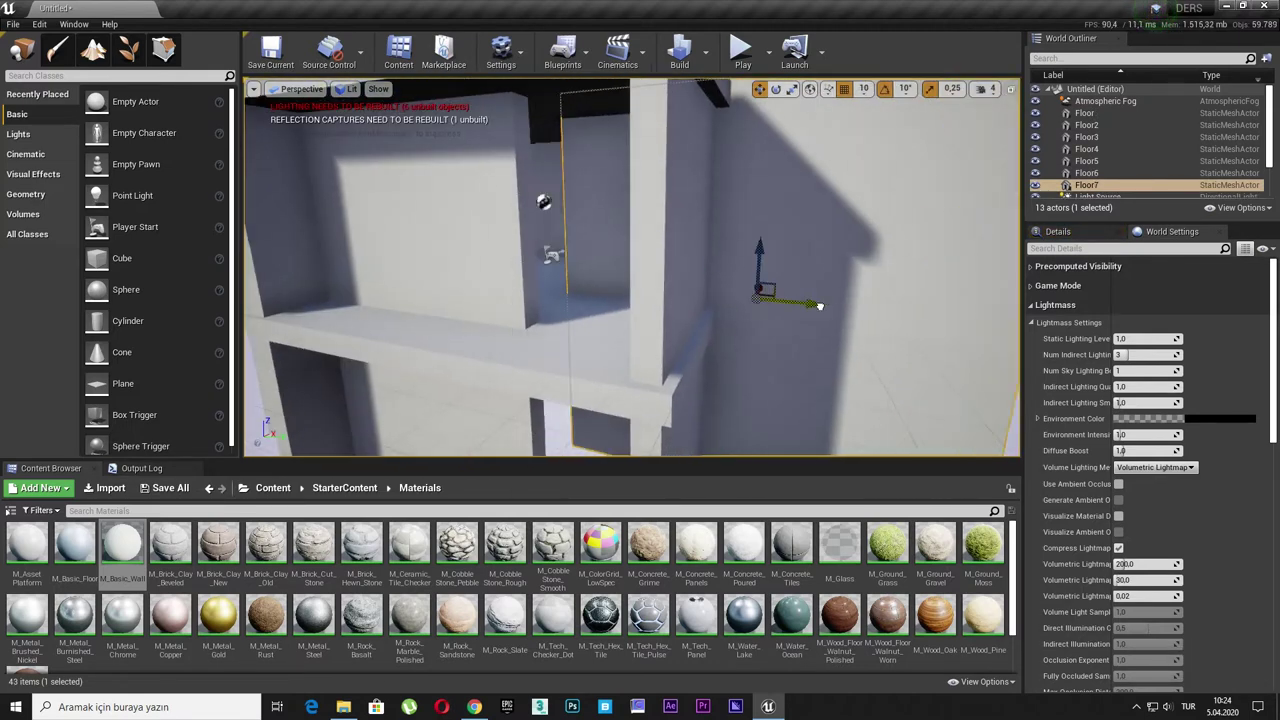
pyautogui.moveTo(820, 306); pyautogui.dragTo(866, 313)
# Step: Slide Floor6 further left, select Floor7, and fly the view inside toward the room corner
pyautogui.click(521, 296)
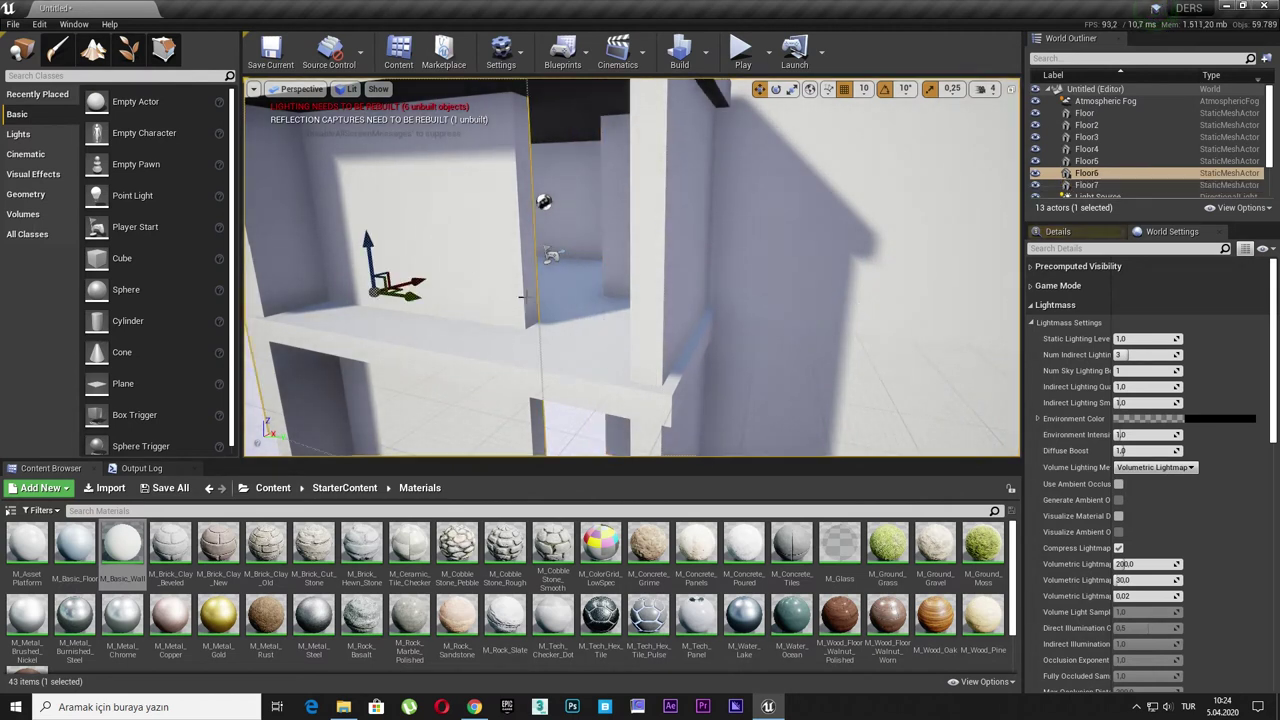
pyautogui.moveTo(417, 300); pyautogui.dragTo(398, 294)
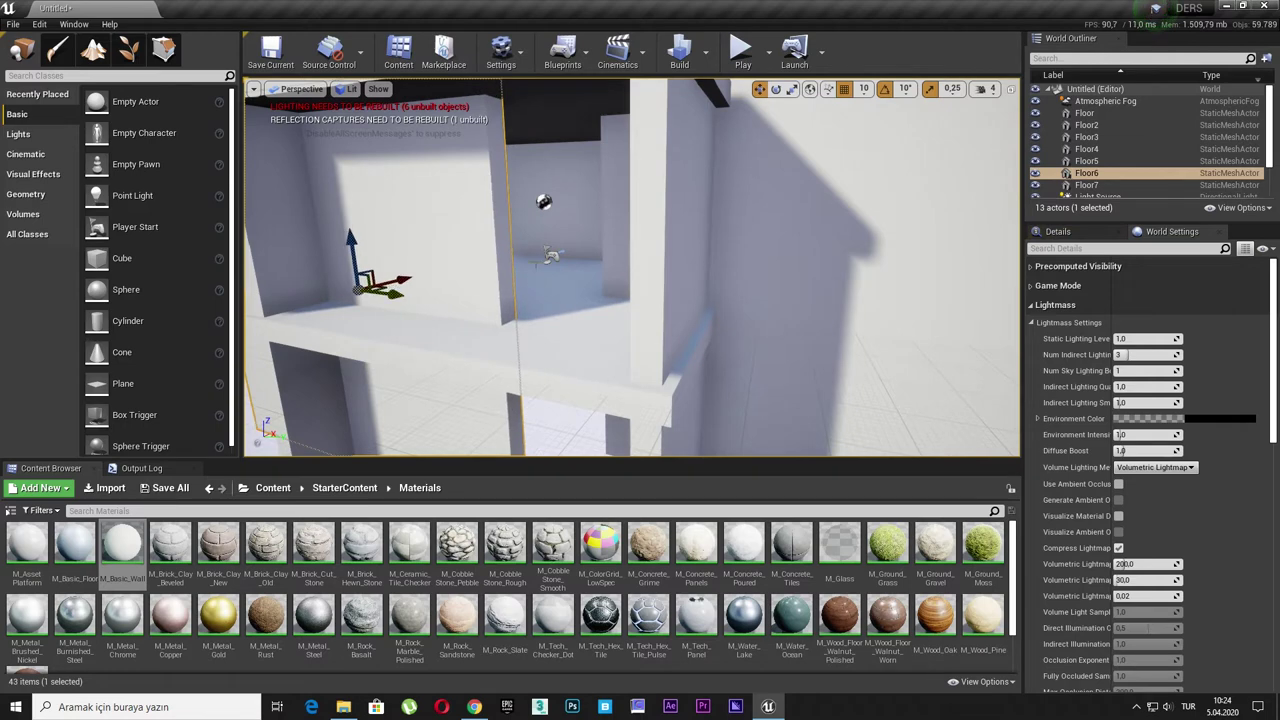
pyautogui.click(845, 298)
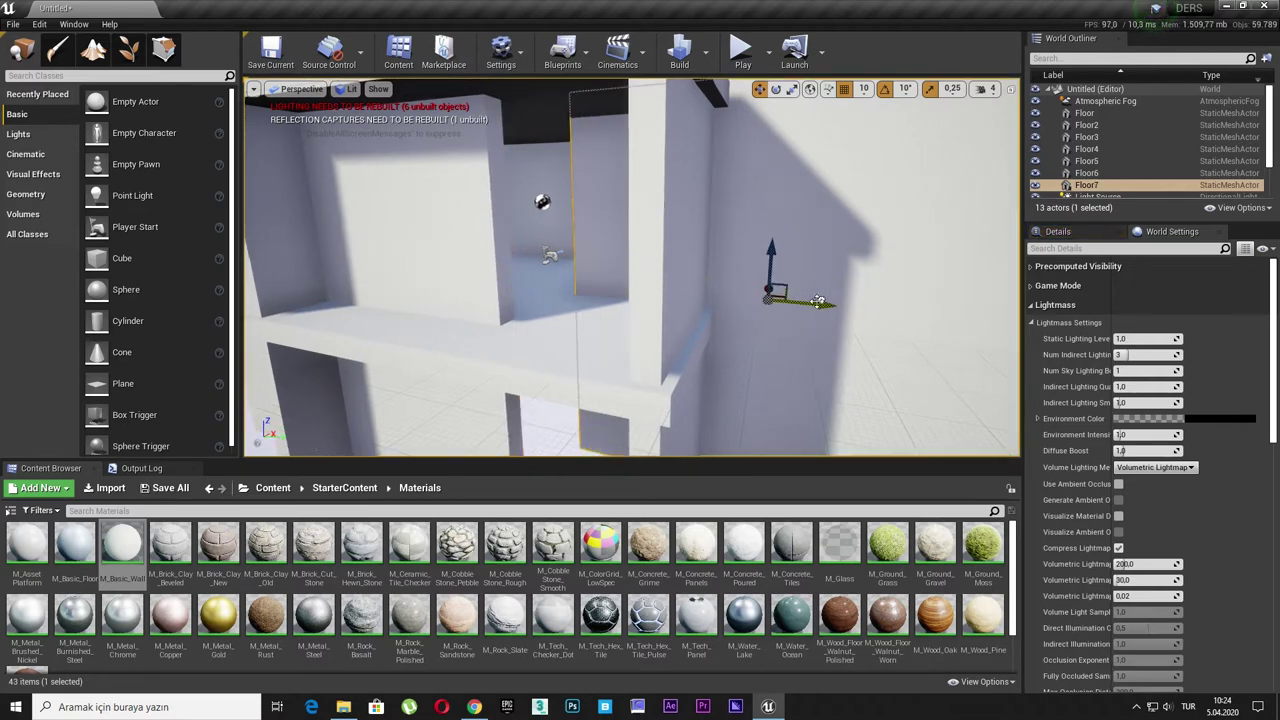
pyautogui.moveTo(858, 308); pyautogui.dragTo(820, 300, button='right')
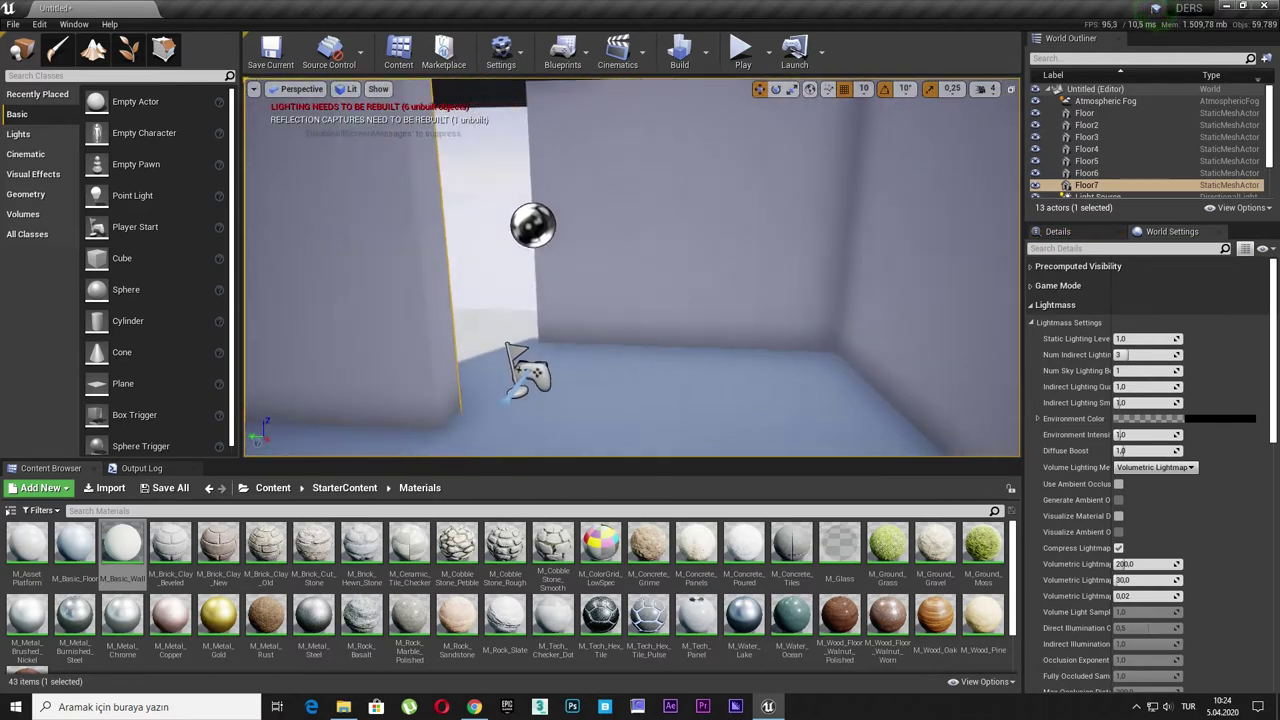
pyautogui.moveTo(820, 300)
pyautogui.mouseDown(button='right')
pyautogui.moveTo(700, 300)
pyautogui.moveTo(685, 169)
pyautogui.mouseUp(button='right')
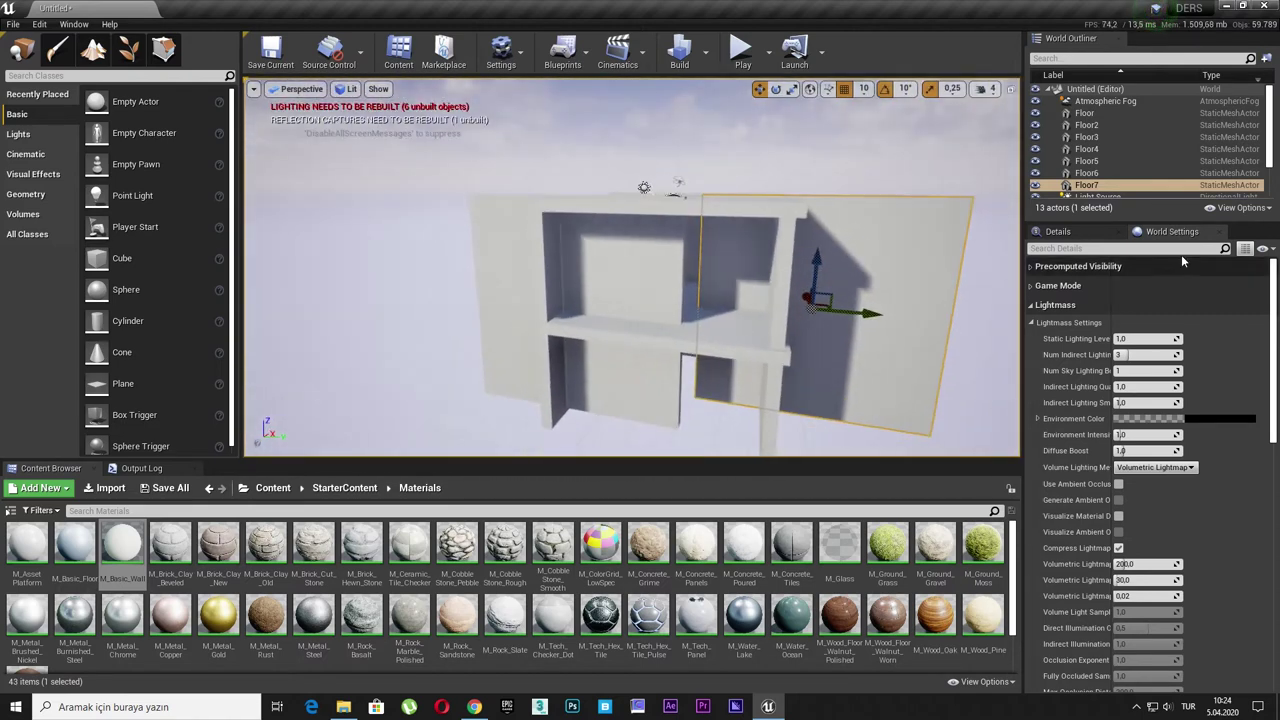
# Step: Set Indirect Lighting Quality 4,0, Static Lighting Level Scale 0,1 and volumetric lightmap sizes 50,0
pyautogui.moveTo(1150, 387)
pyautogui.mouseDown()
pyautogui.moveTo(1180, 387)
pyautogui.moveTo(1137, 354)
pyautogui.mouseUp()
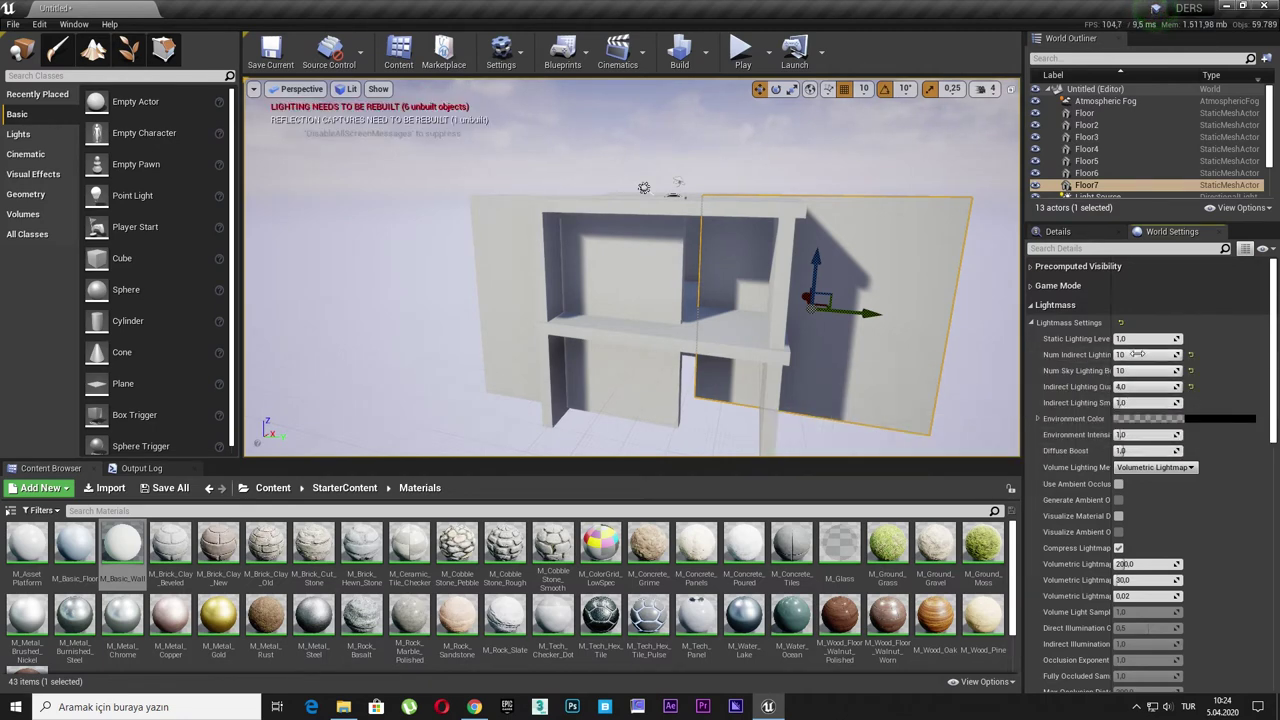
pyautogui.write('0,1')
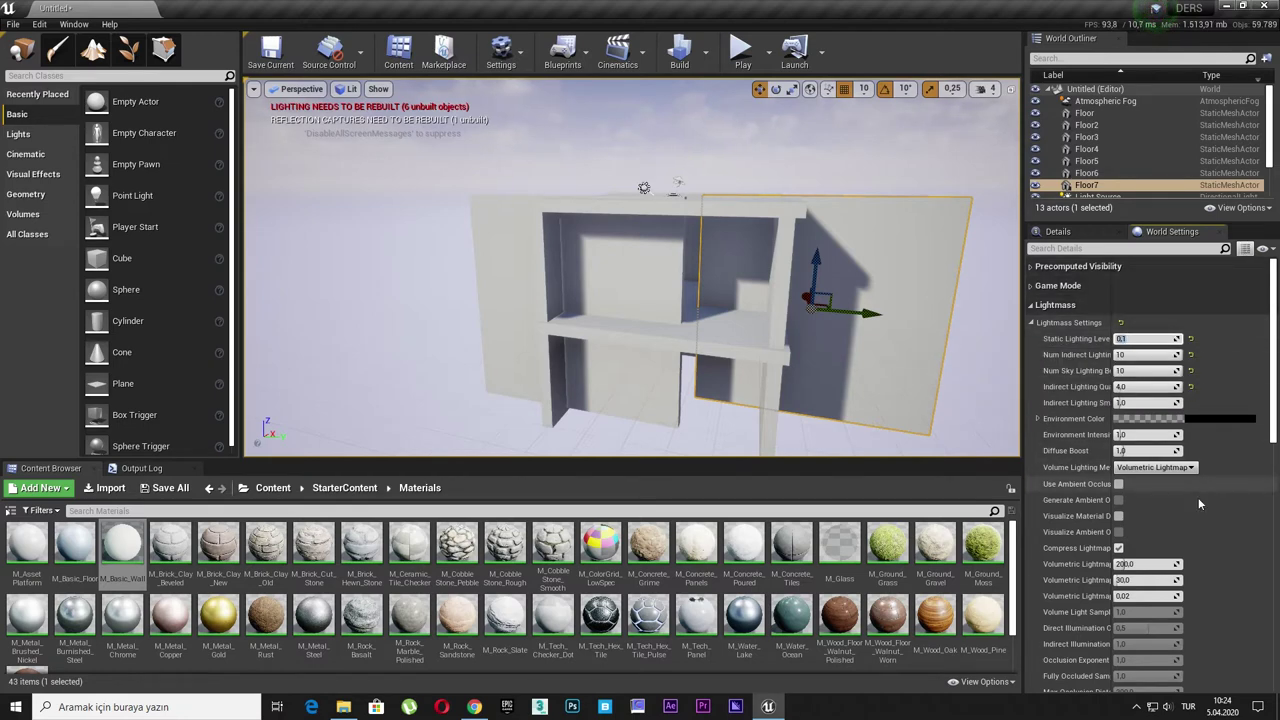
pyautogui.press('Return')
pyautogui.click(1133, 564)
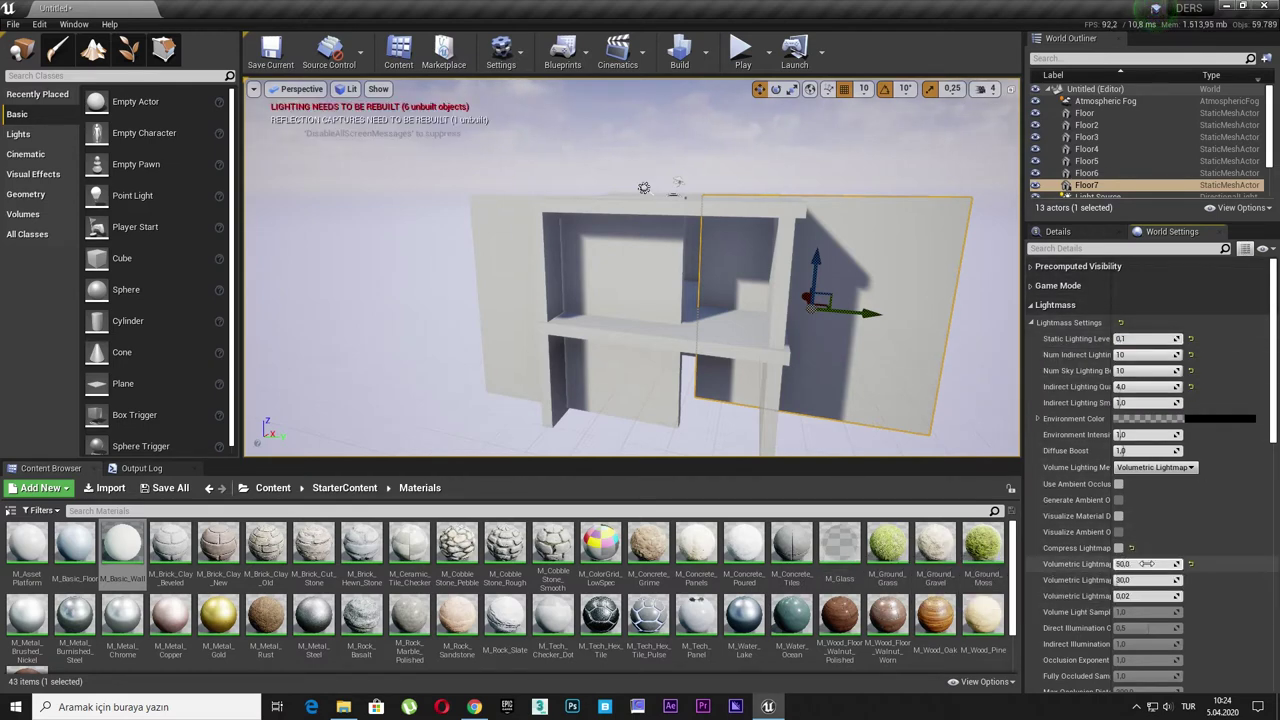
pyautogui.write('50')
pyautogui.press('Return')
pyautogui.write('30')
pyautogui.press('Return')
pyautogui.click(1175, 580)
pyautogui.write('50')
pyautogui.press('Return')
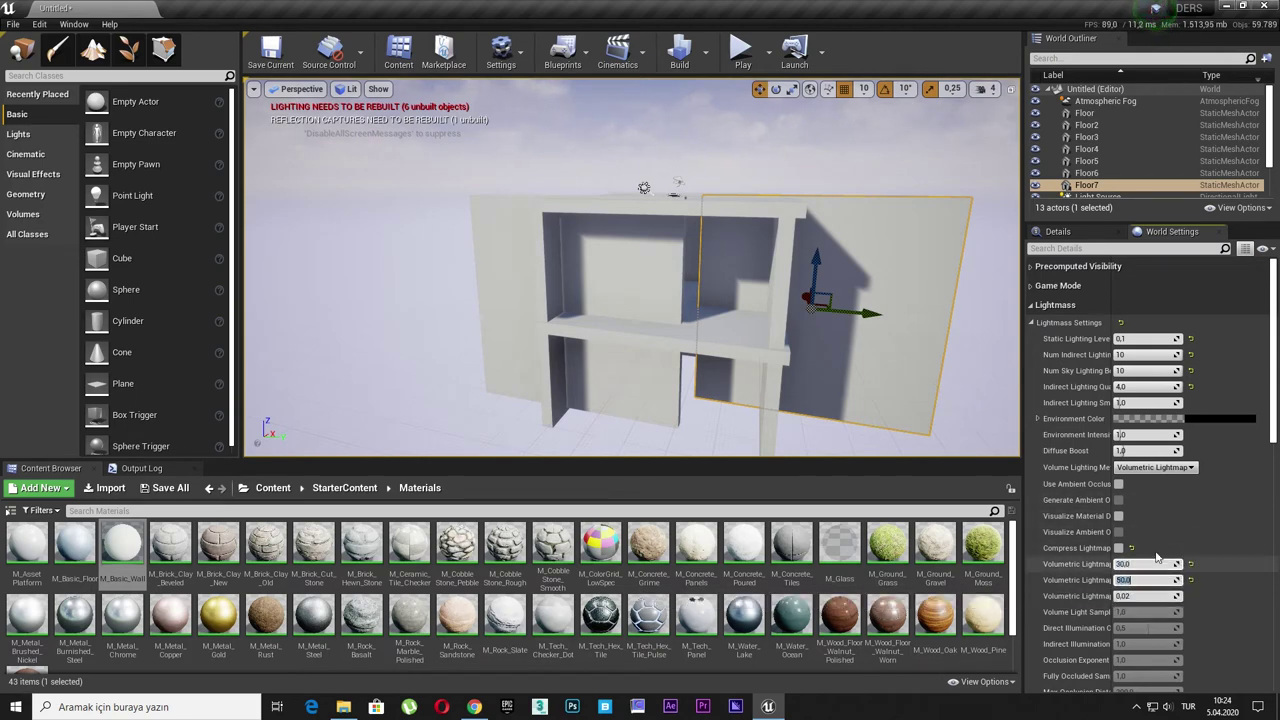
# Step: Scroll back up and return the Content Browser to the StarterContent folder
pyautogui.scroll(3, 686, 350)
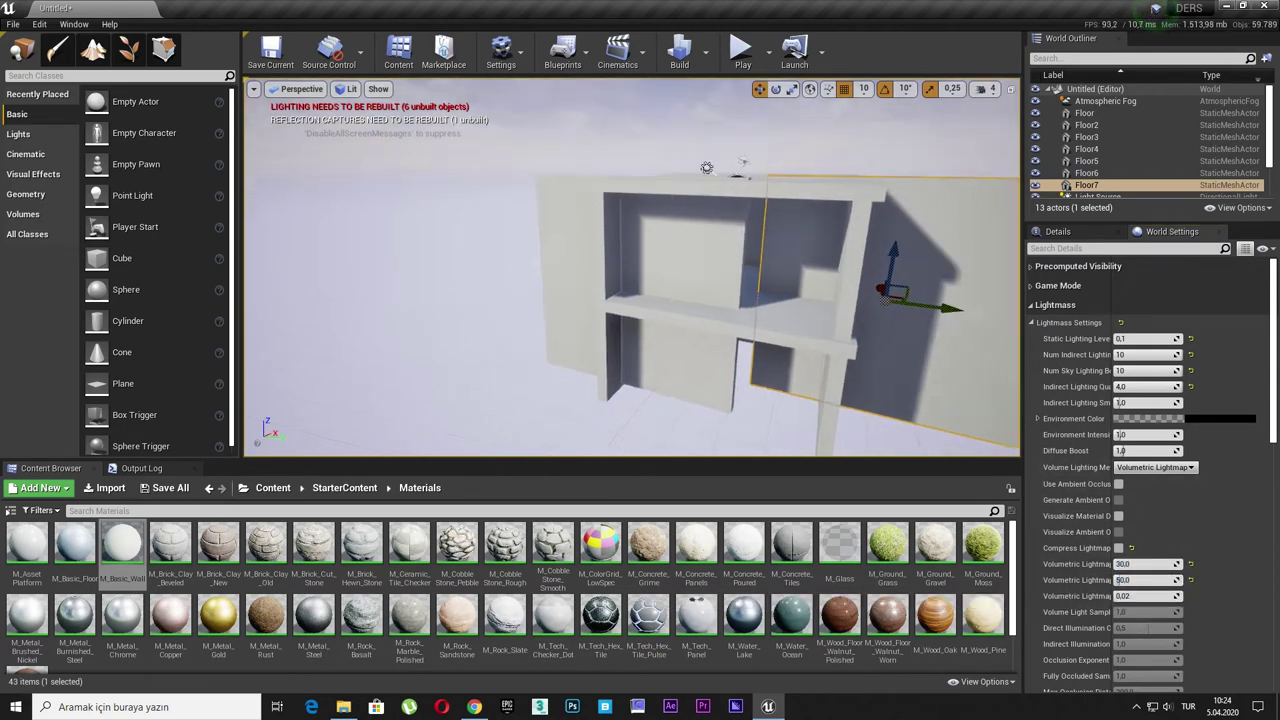
pyautogui.scroll(3, 650, 355)
pyautogui.scroll(3, 610, 362)
pyautogui.scroll(3, 571, 371)
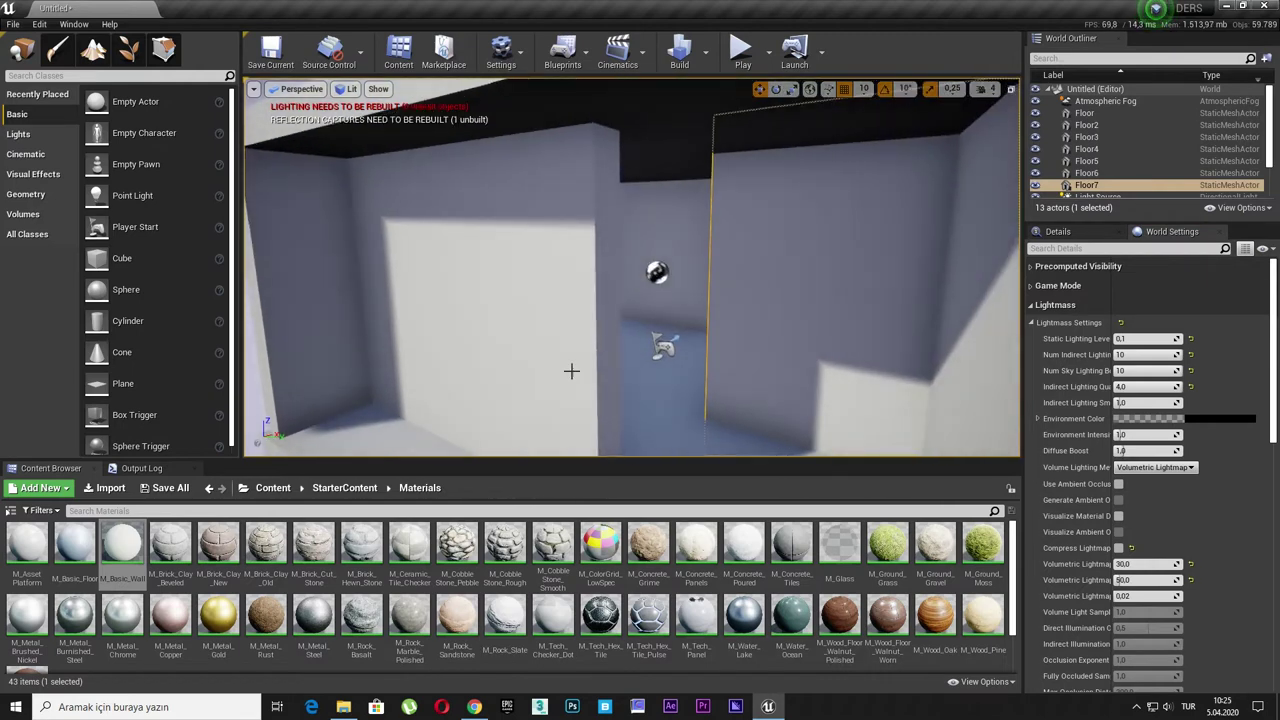
pyautogui.click(328, 490)
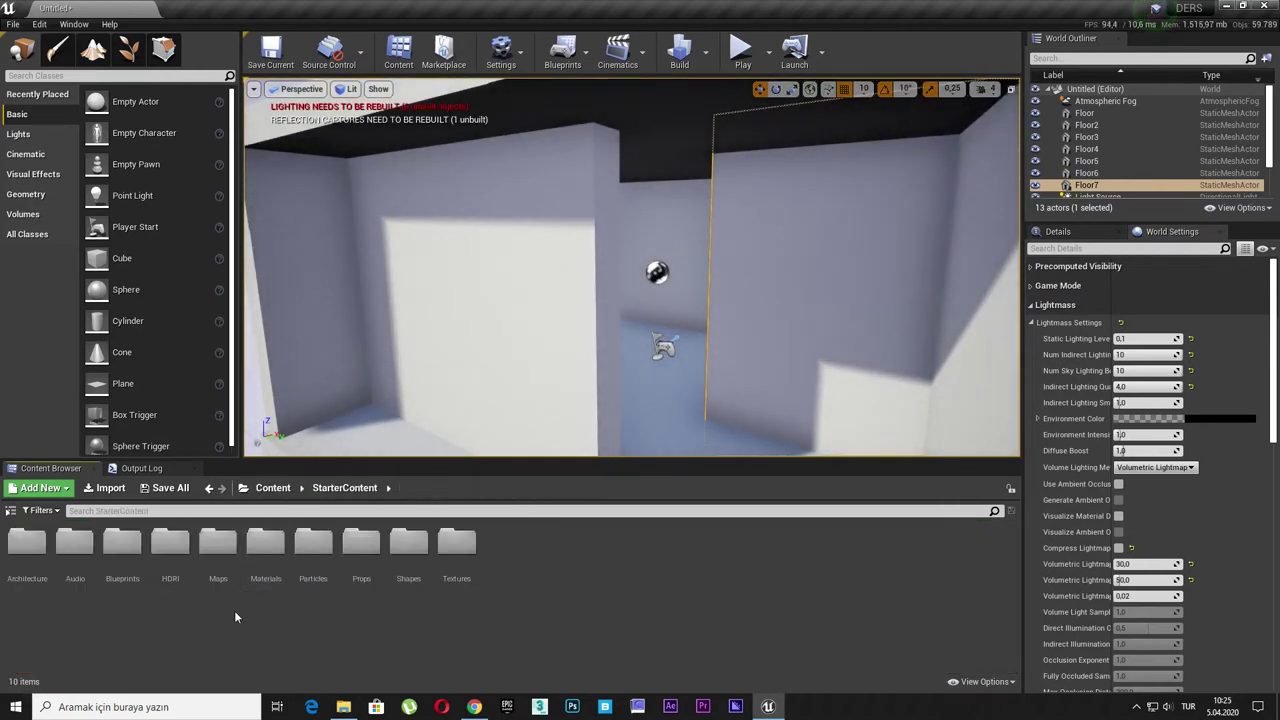
# Step: Browse to ThirdPerson > Meshes and drop Ramp Material onto the floor
pyautogui.doubleClick(28, 578)
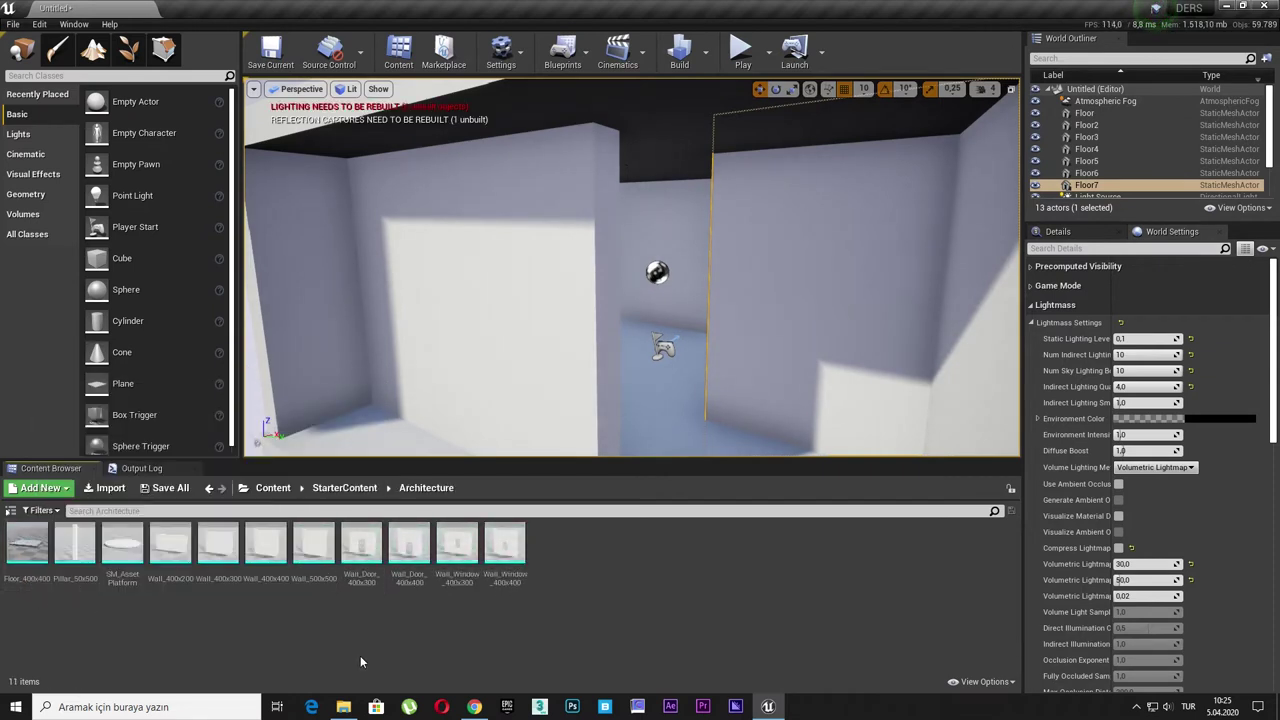
pyautogui.hotkey('alt', 'Left')
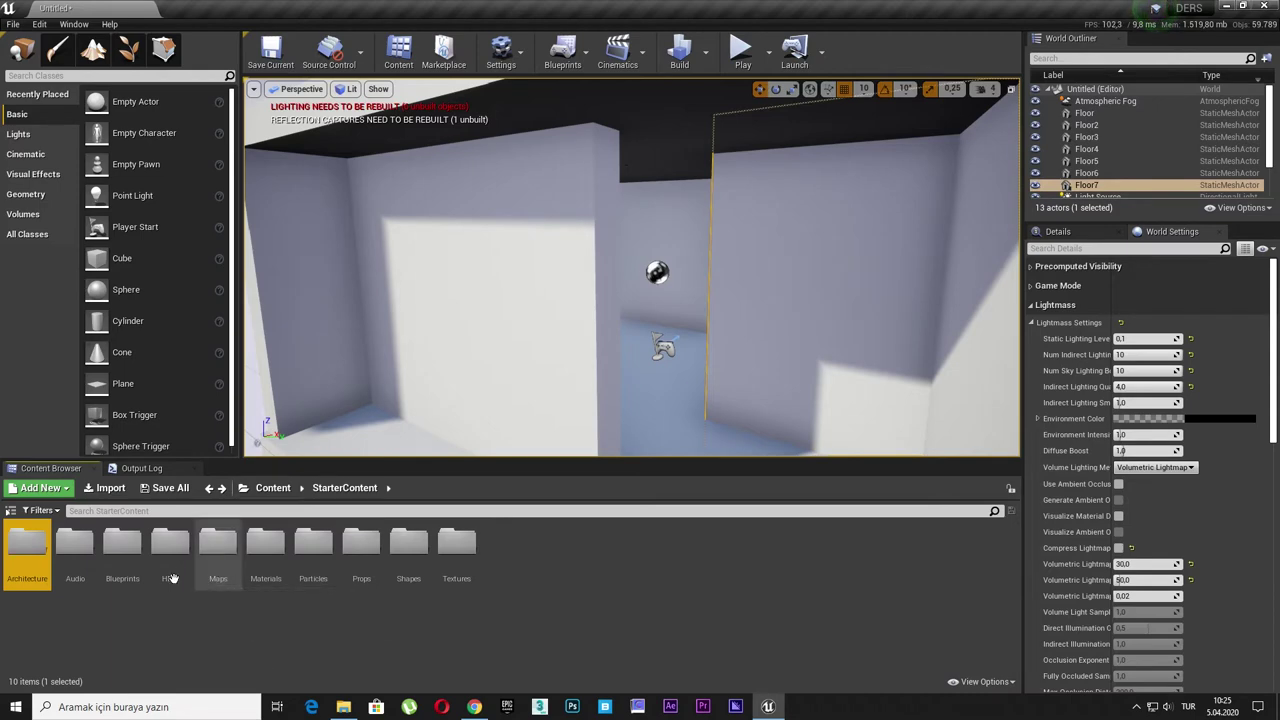
pyautogui.doubleClick(265, 545)
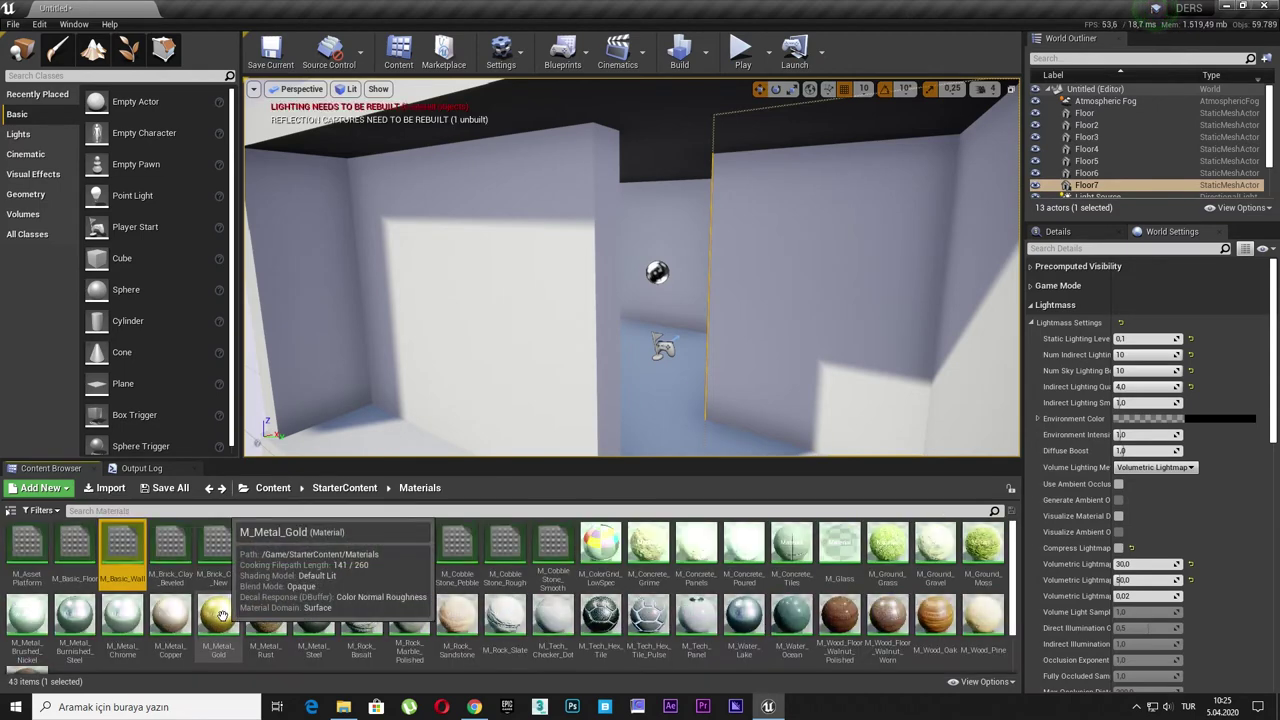
pyautogui.click(273, 488)
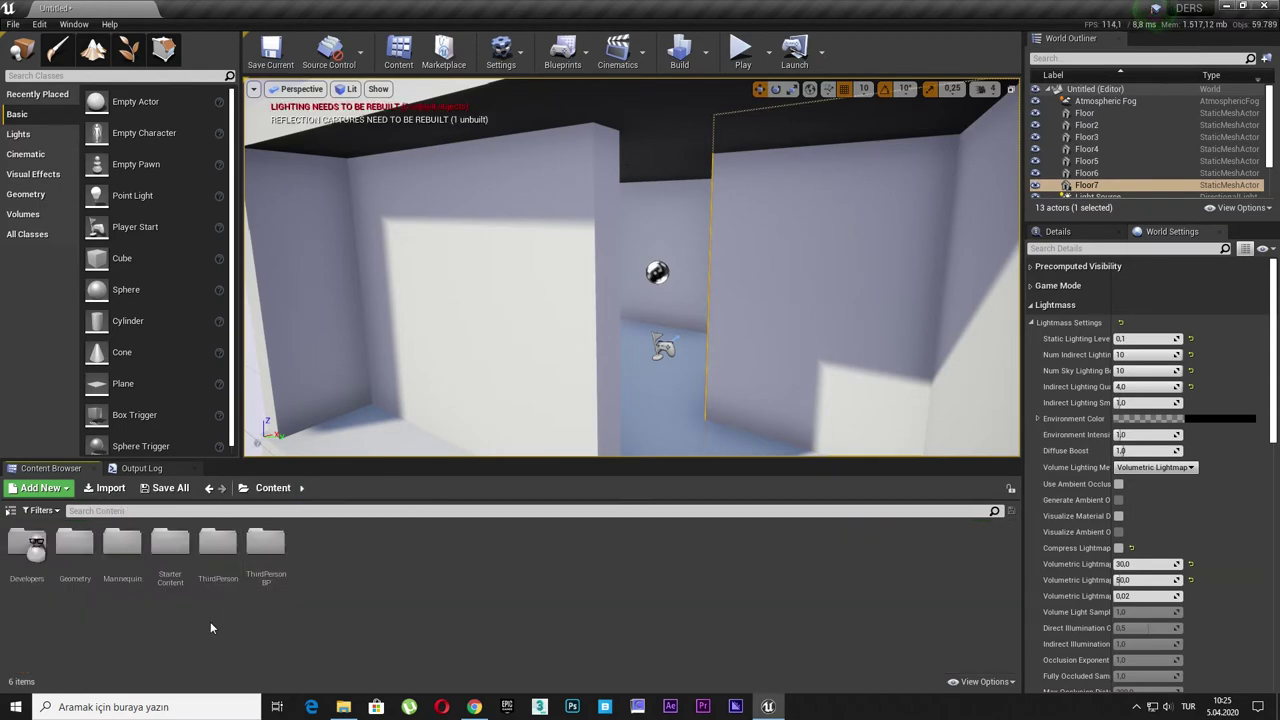
pyautogui.doubleClick(215, 560)
pyautogui.doubleClick(30, 550)
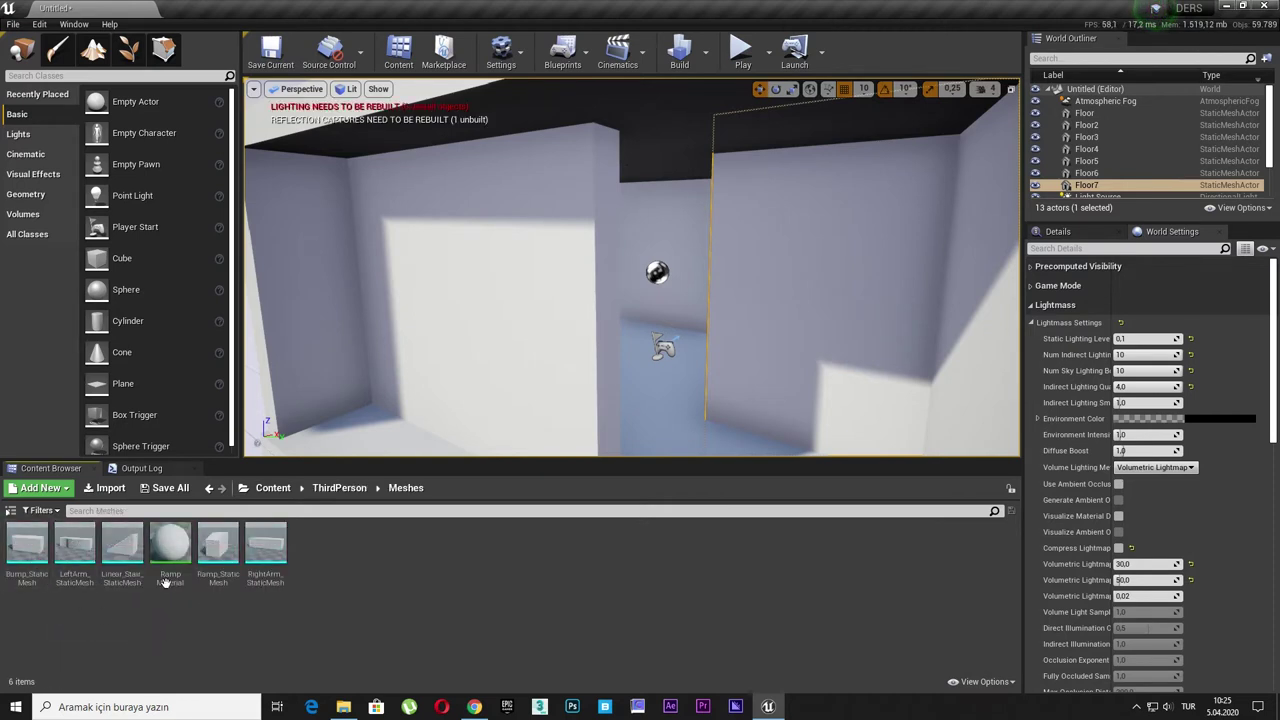
pyautogui.moveTo(178, 557); pyautogui.dragTo(654, 407)
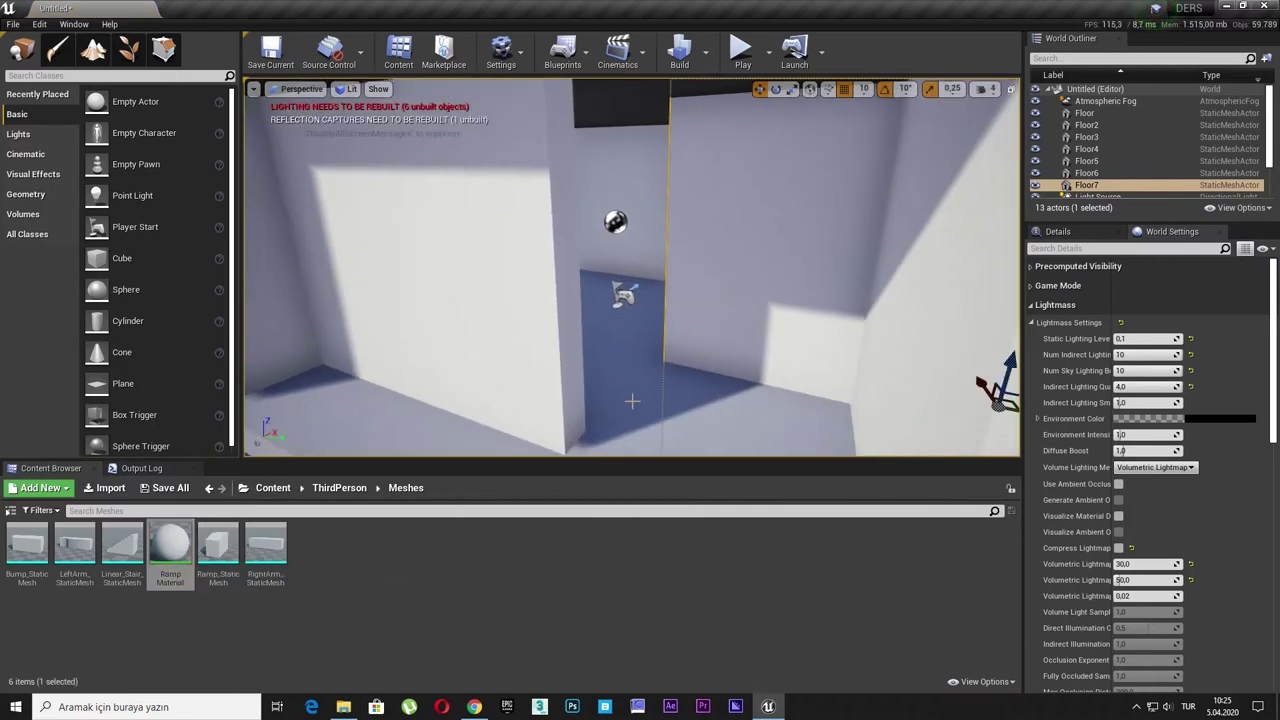
# Step: Undo the Ramp Material, frame Floor6, and select Floor through Floor7 in the Outliner
pyautogui.hotkey('ctrl', 'z')
pyautogui.click(707, 70)
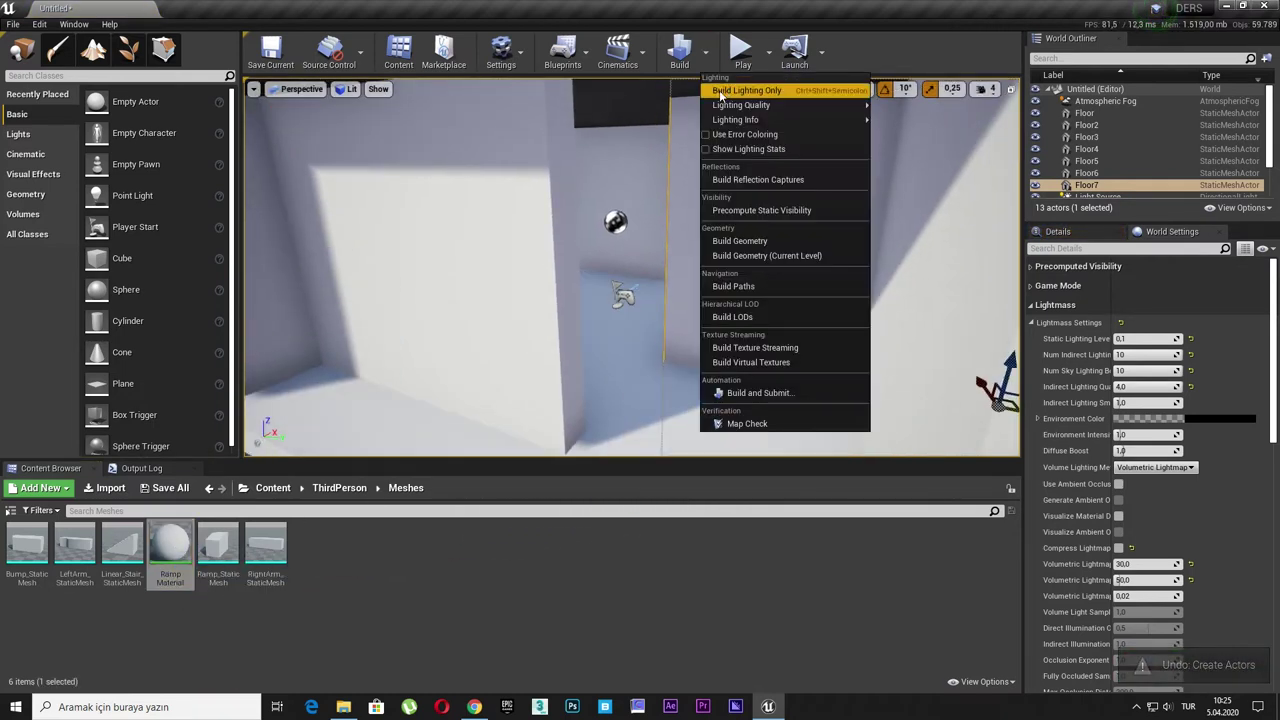
pyautogui.click(549, 326)
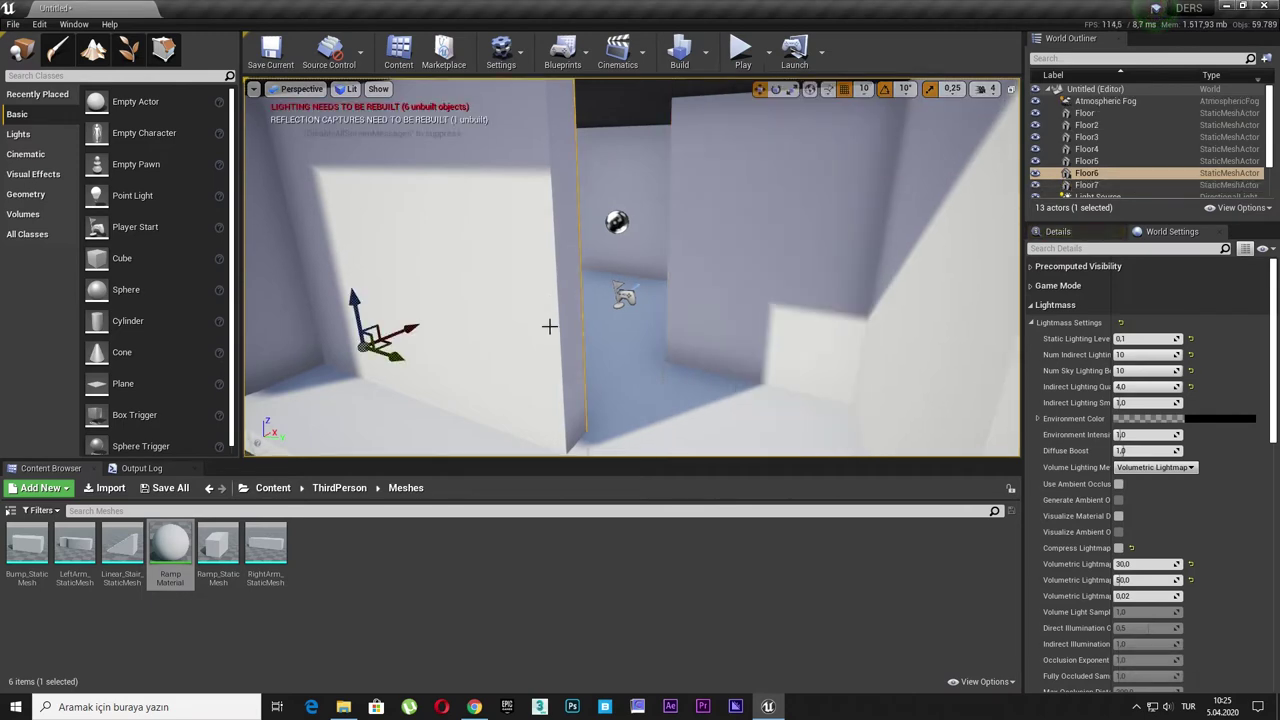
pyautogui.click(1058, 232)
pyautogui.press('f')
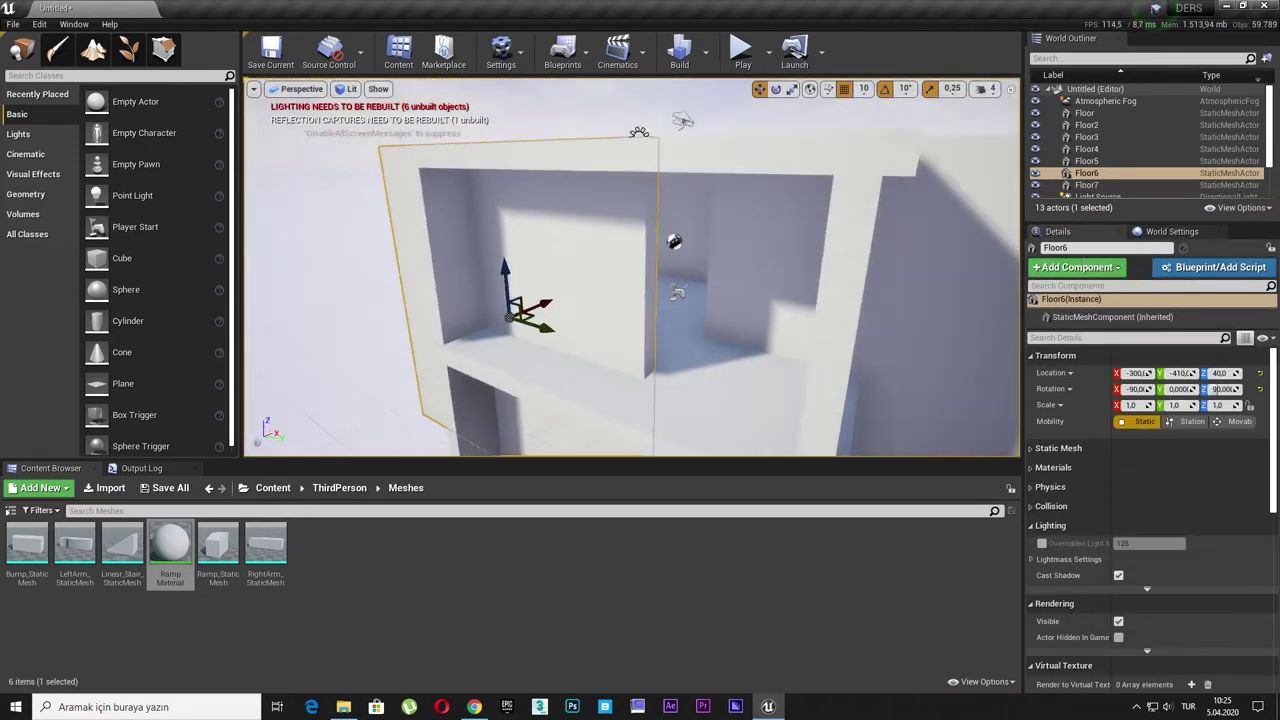
pyautogui.moveTo(1088, 185); pyautogui.dragTo(1090, 120)
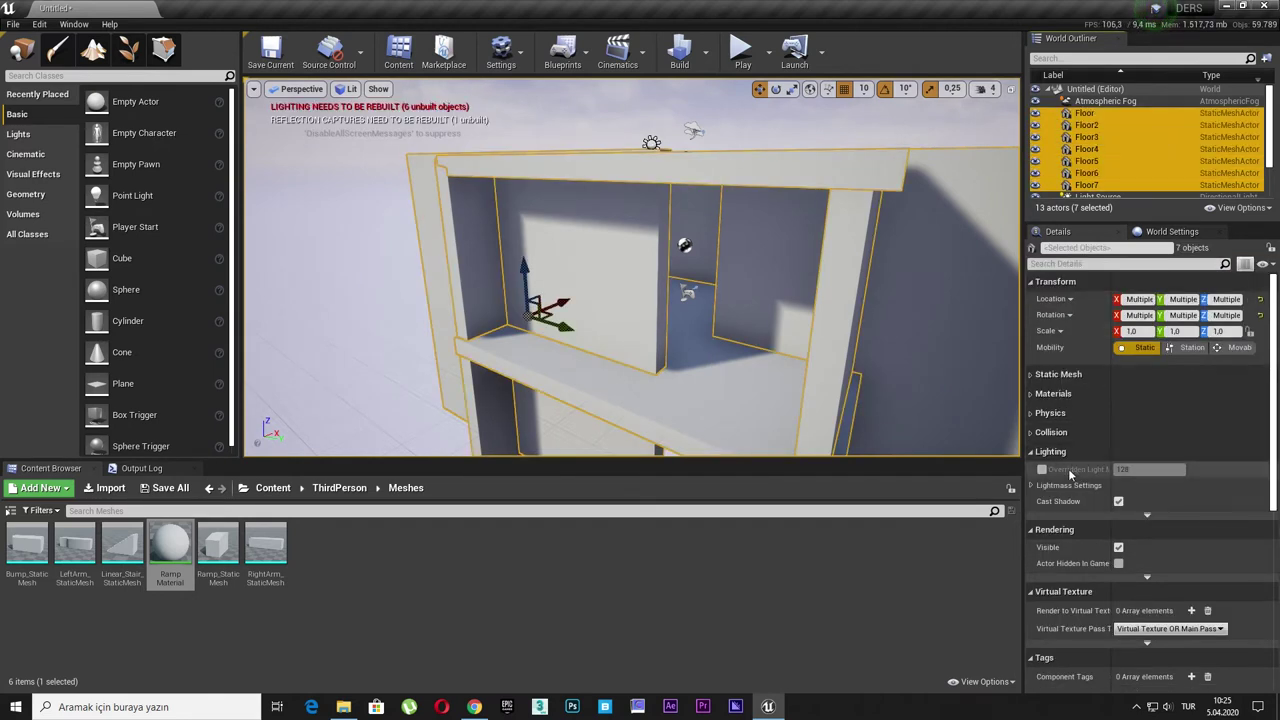
# Step: Override the Floor pieces' lightmap resolution to 64, then 192, and select the Sky Sphere
pyautogui.click(1041, 469)
pyautogui.click(1150, 469)
pyautogui.write('64')
pyautogui.press('Return')
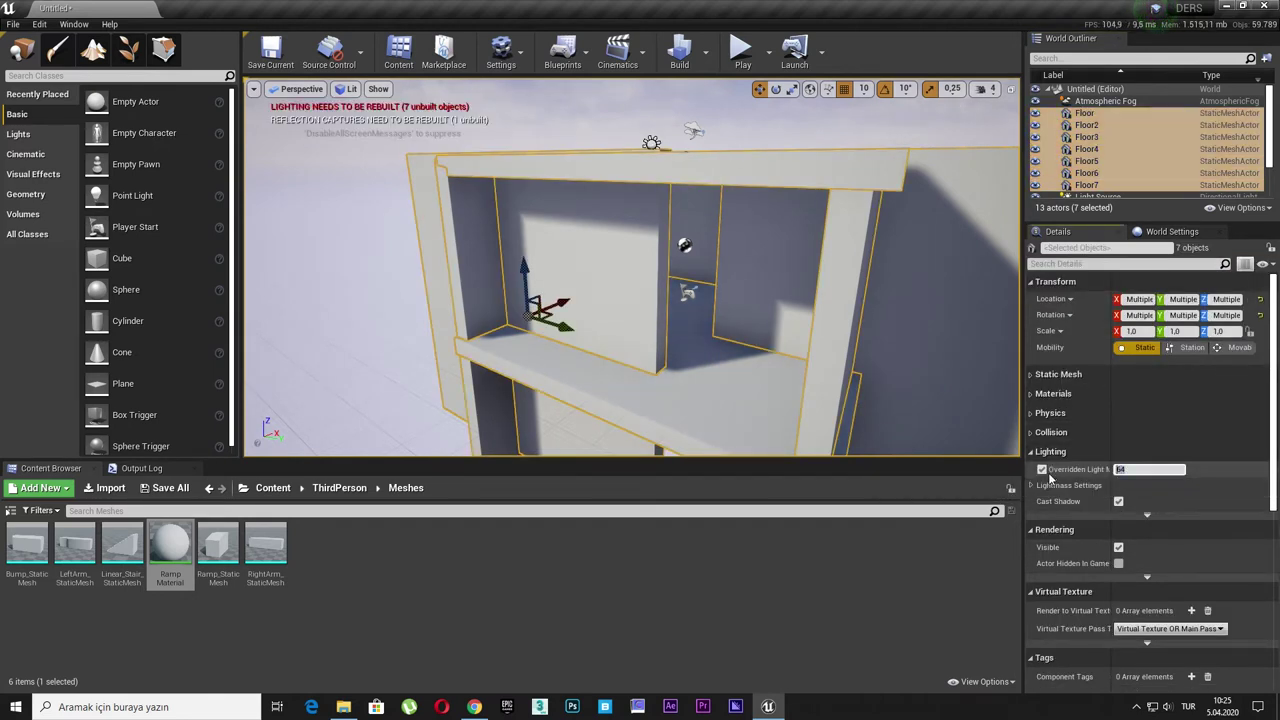
pyautogui.write('92')
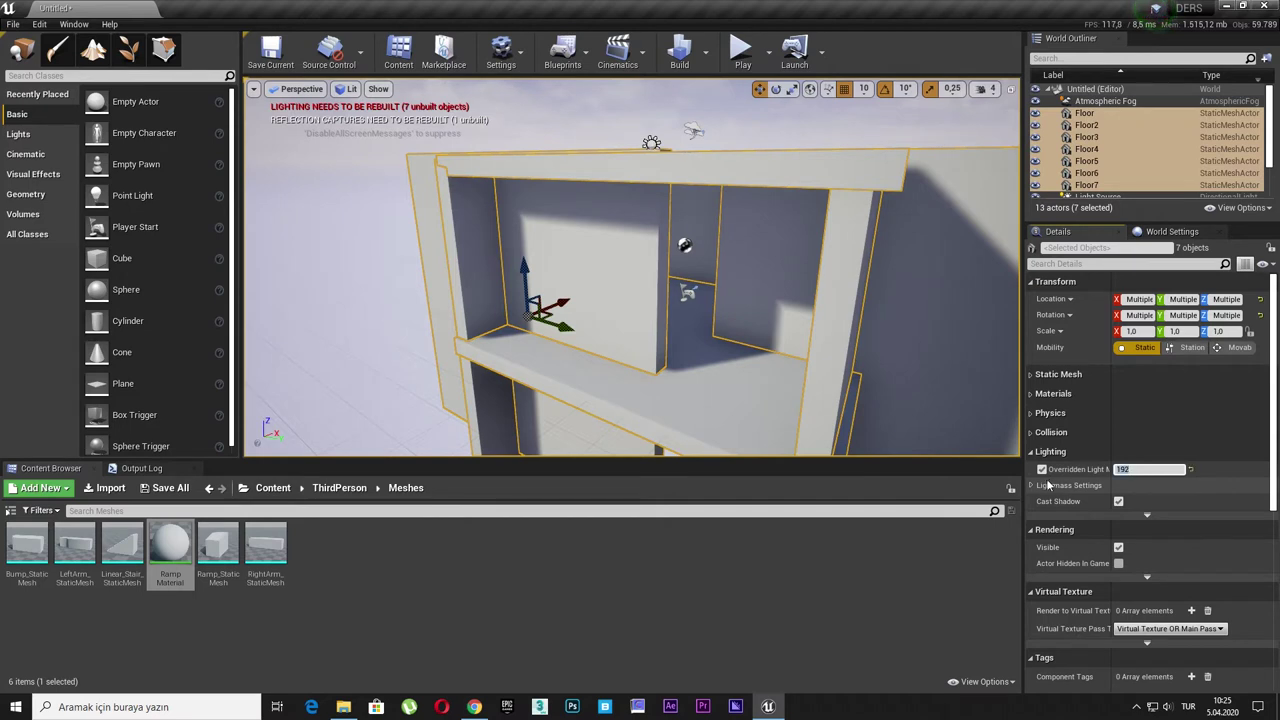
pyautogui.press('Return')
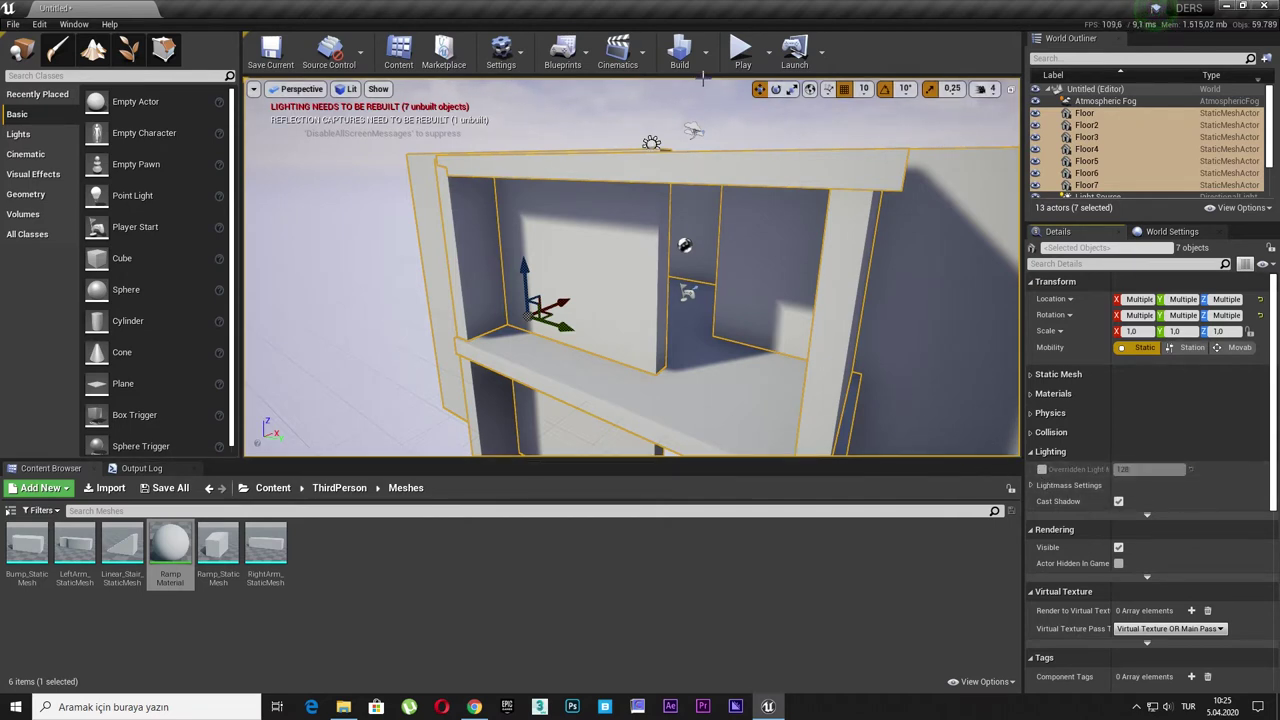
pyautogui.click(763, 118)
# Step: Run Build Lighting Only, then list All Classes in Place Actors
pyautogui.click(709, 68)
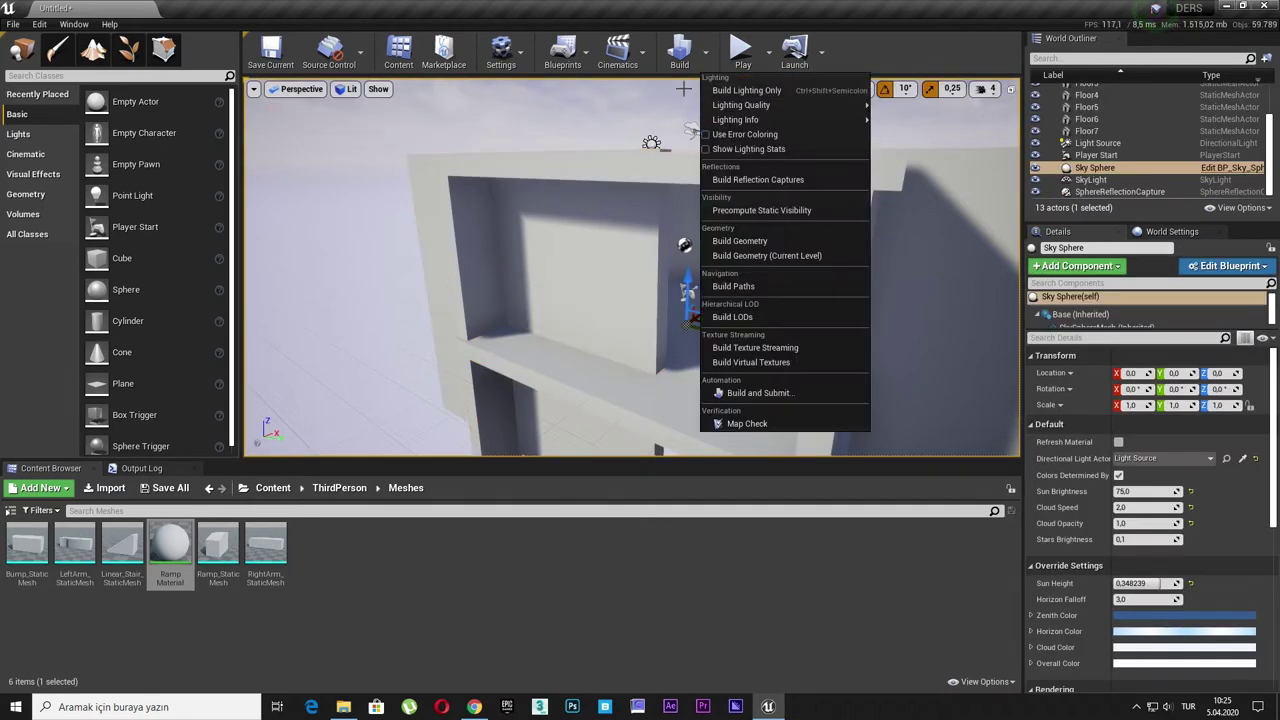
pyautogui.click(740, 91)
pyautogui.click(792, 527)
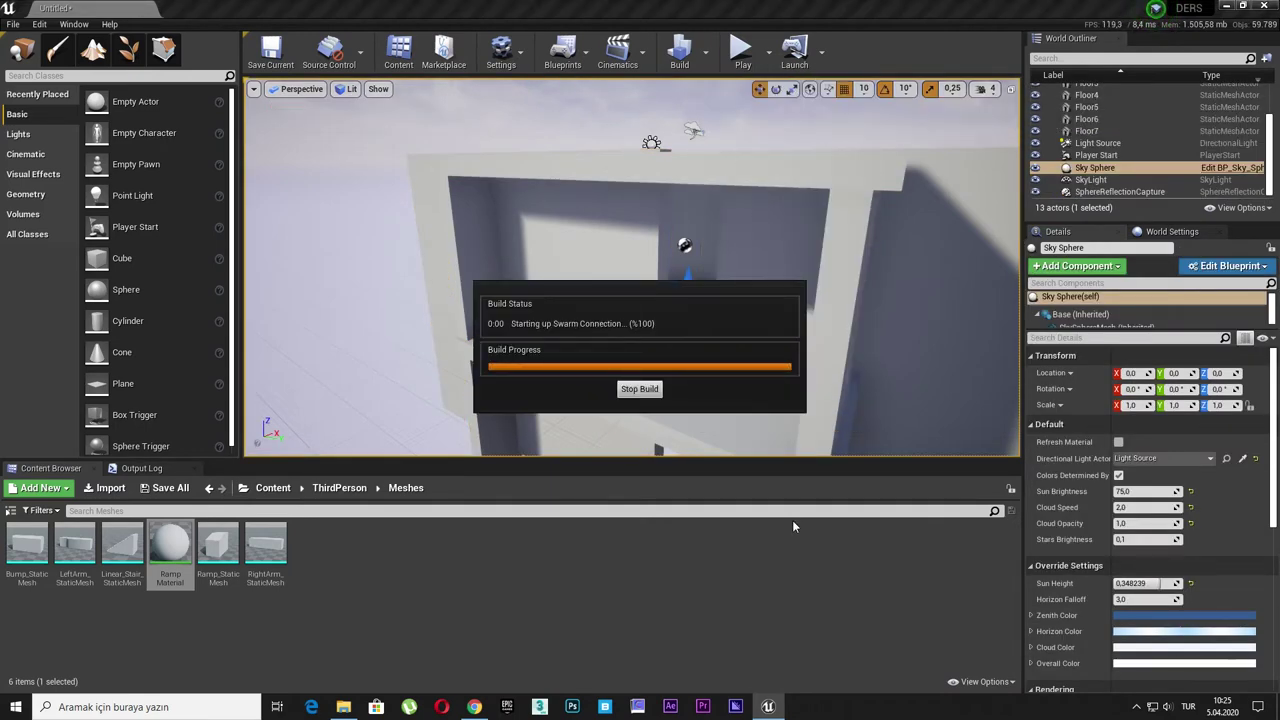
pyautogui.click(27, 234)
# Step: Search 'impo' in Place Actors and drop a Lightmass Importance Volume into the scene
pyautogui.click(59, 76)
pyautogui.write('impor')
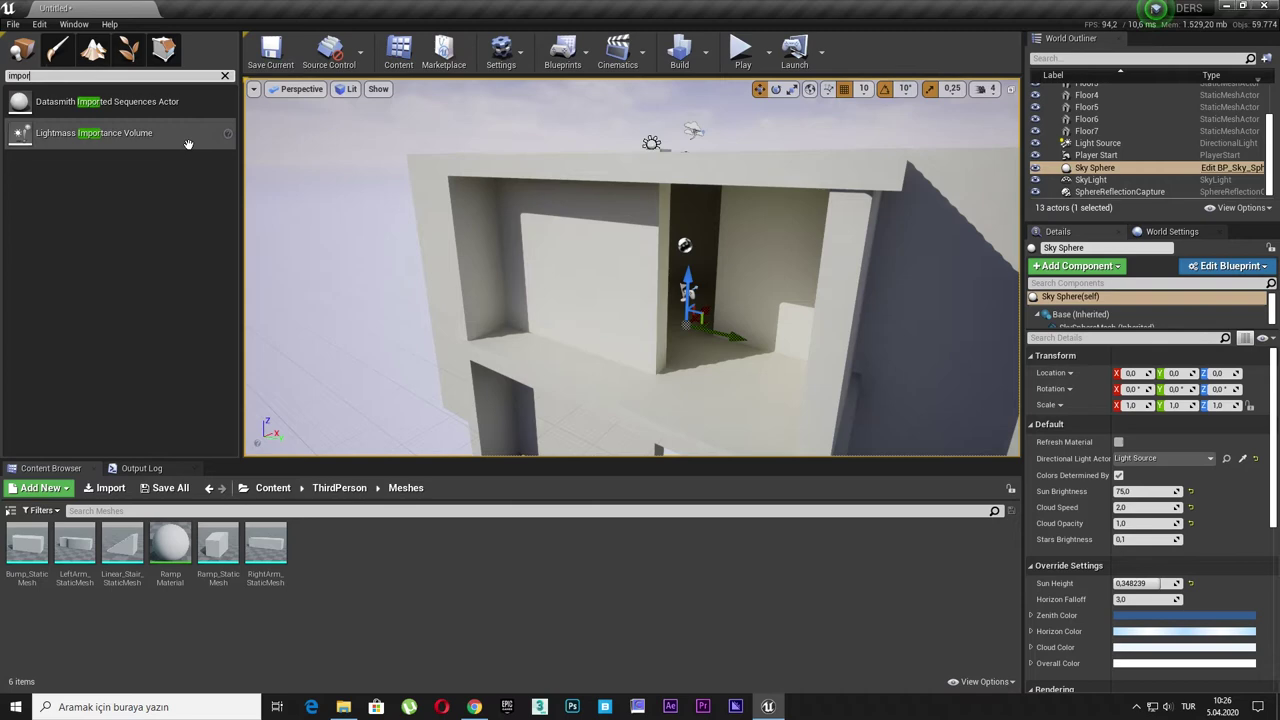
pyautogui.moveTo(93, 133); pyautogui.dragTo(738, 326)
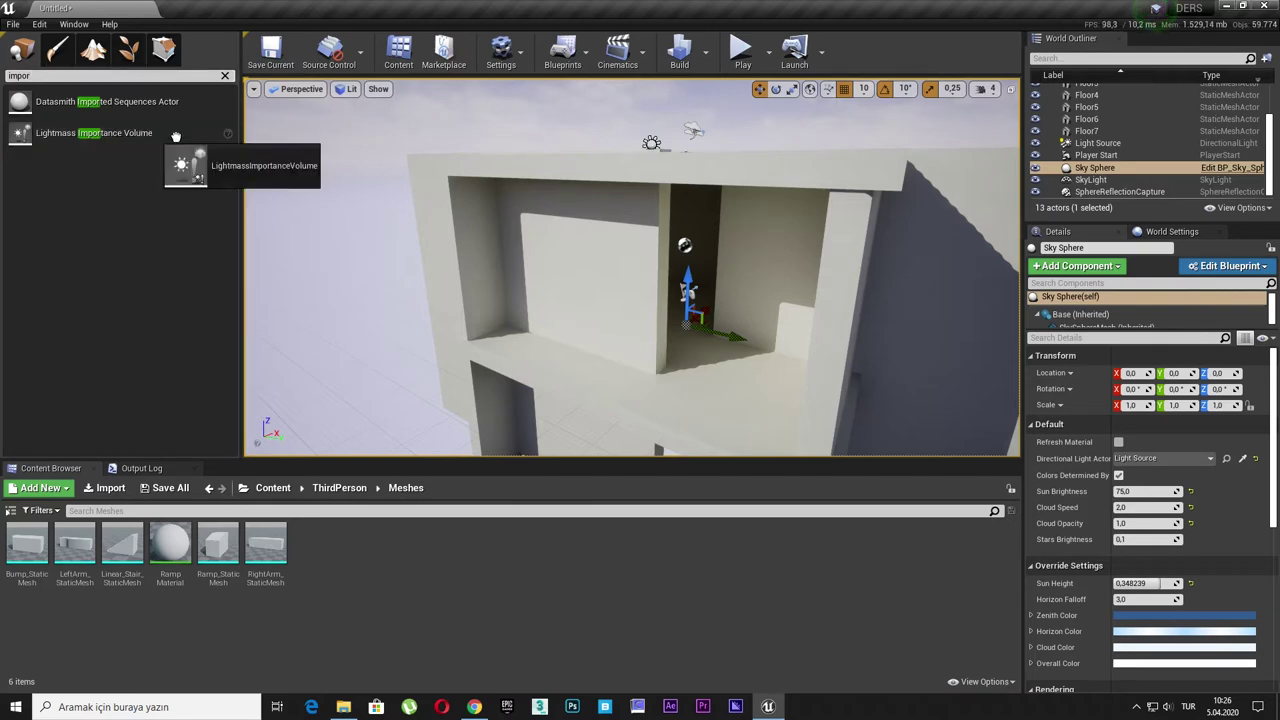
# Step: Focus the volume and scale it to about 8,25 × 8,75 × 7,0 around the house
pyautogui.scroll(-8, 715, 325)
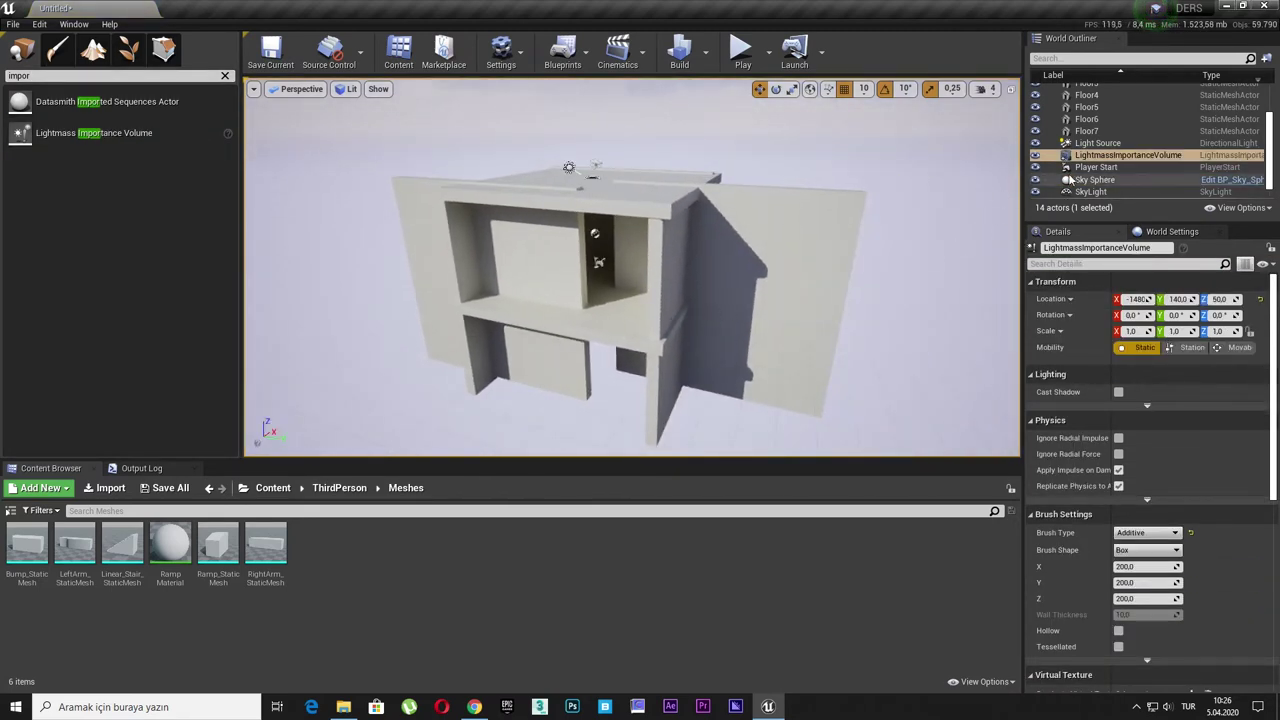
pyautogui.doubleClick(1120, 155)
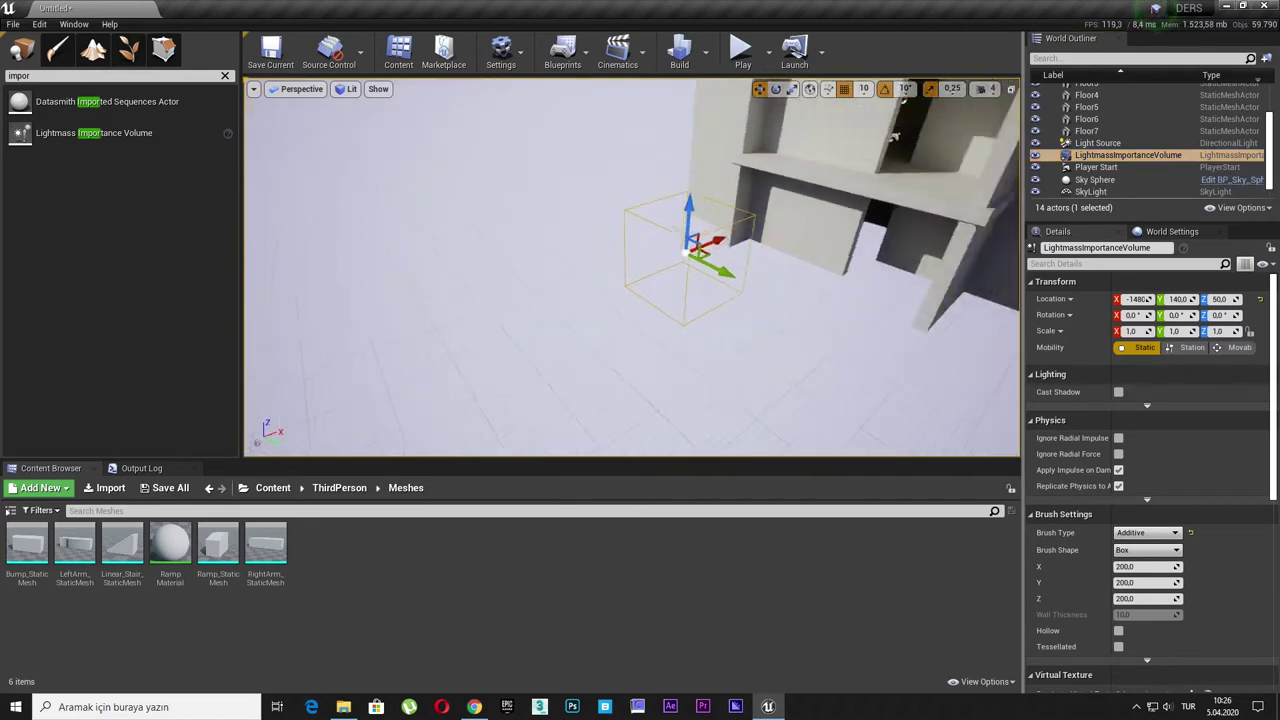
pyautogui.scroll(-5, 619, 249)
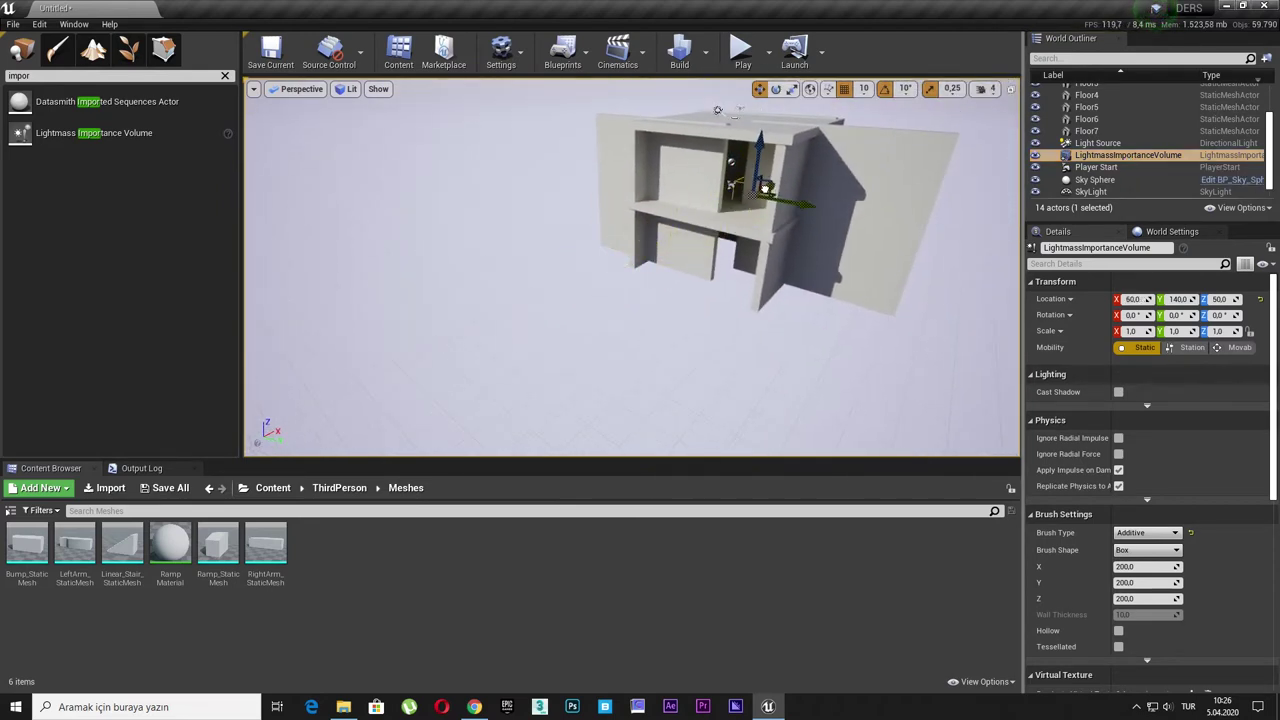
pyautogui.moveTo(1220, 331); pyautogui.dragTo(1250, 331)
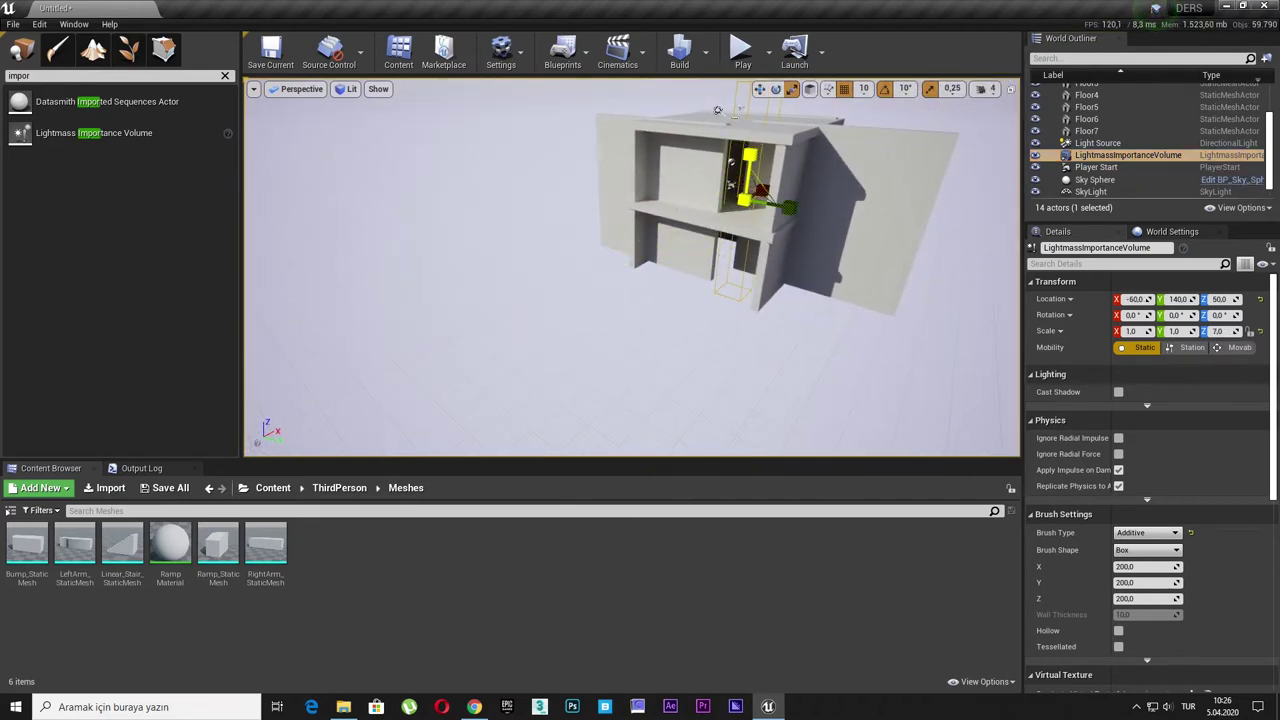
pyautogui.keyDown('alt'); pyautogui.moveTo(735, 322); pyautogui.dragTo(735, 322); pyautogui.keyUp('alt')
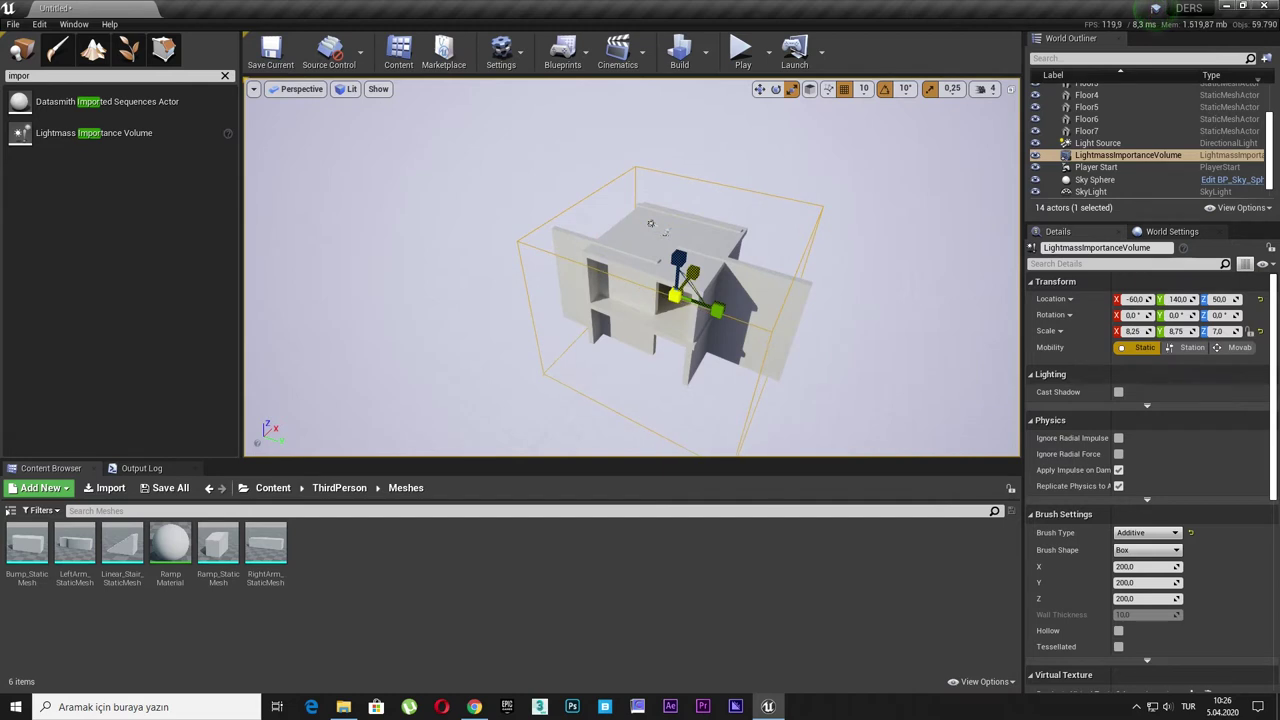
# Step: Build the lighting so the house gets baked shadows, then bring up the Show > Visualize options
pyautogui.click(679, 60)
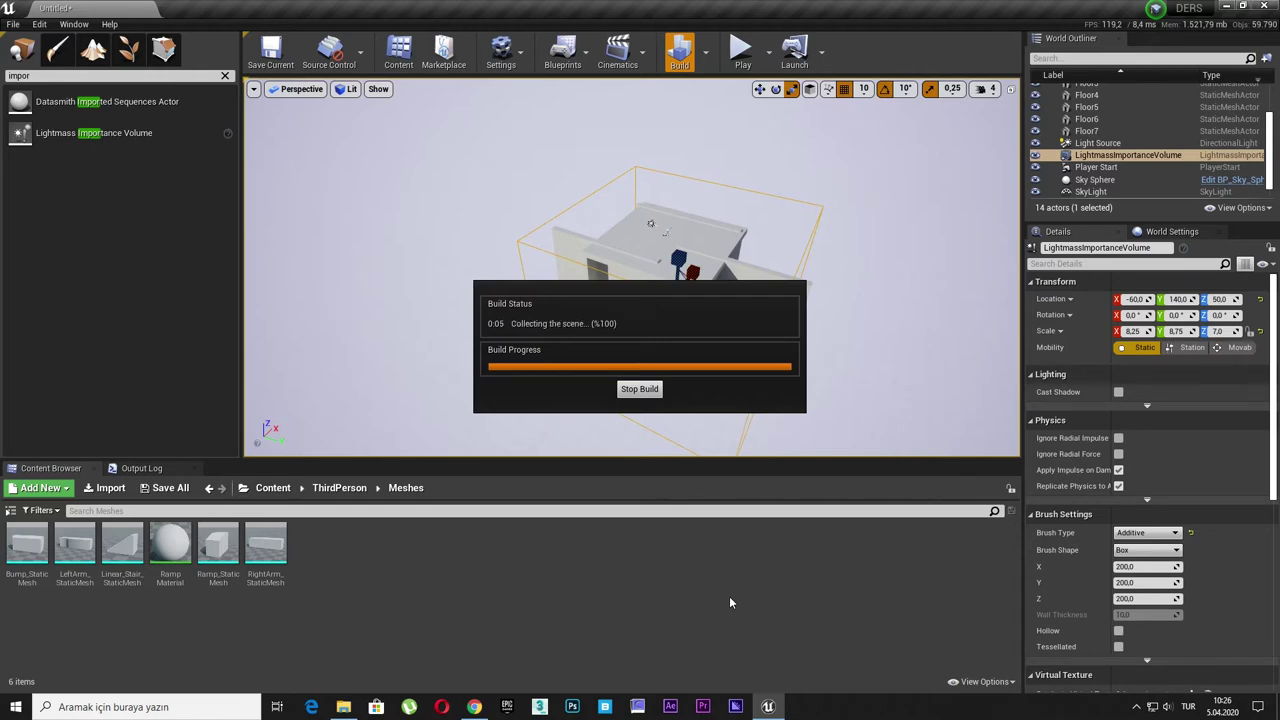
pyautogui.moveTo(616, 312); pyautogui.dragTo(616, 312, button='right')
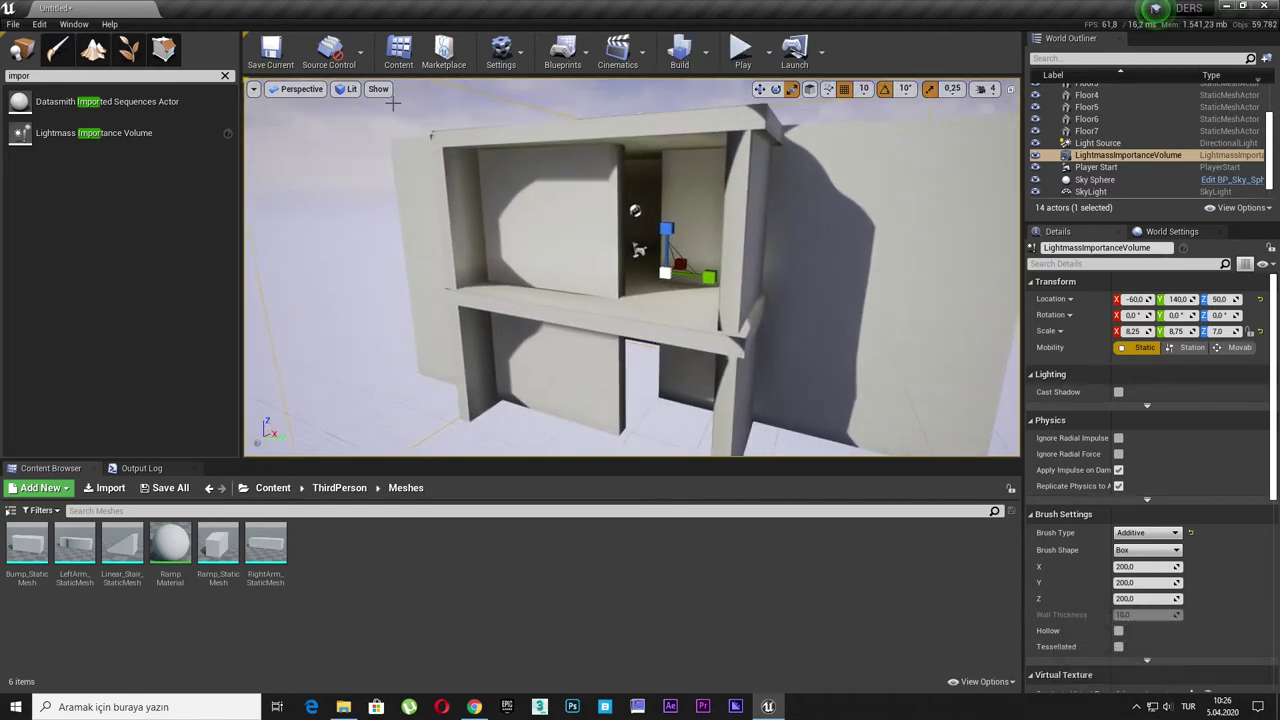
pyautogui.click(372, 90)
pyautogui.moveTo(422, 459)
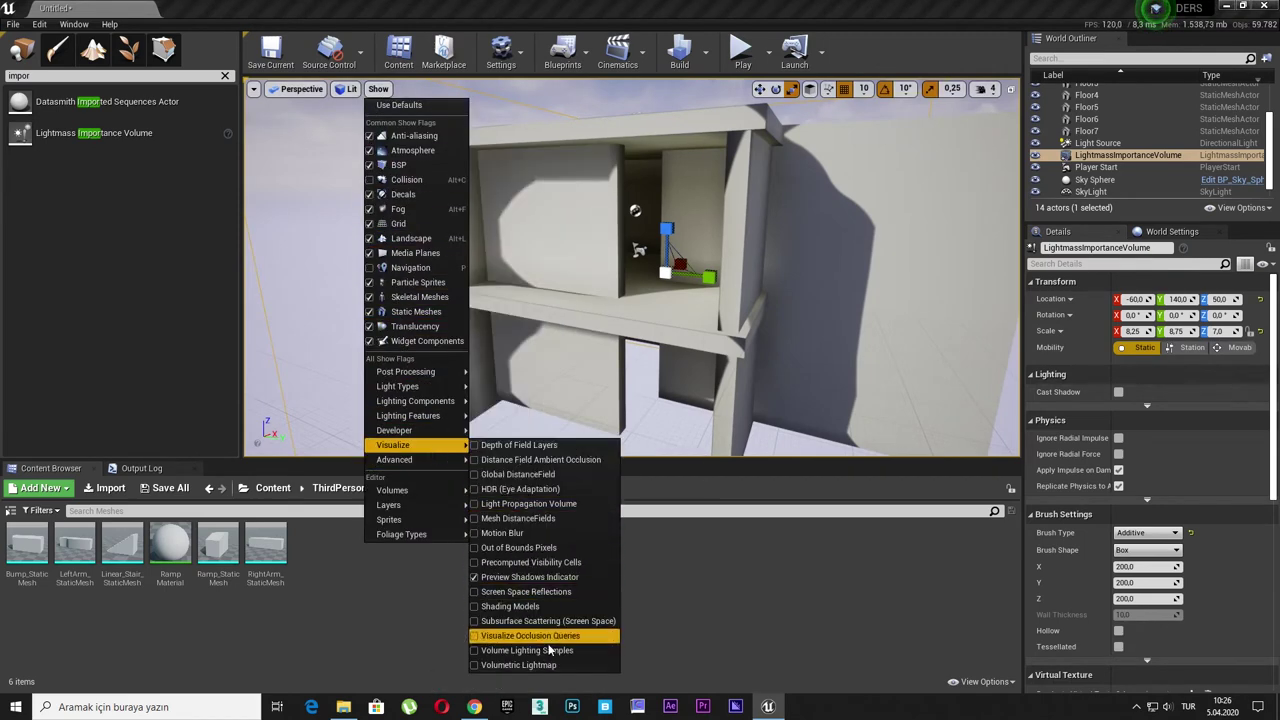
# Step: Turn on Volumetric Lightmap visualization and fly the view into the dark room
pyautogui.click(555, 666)
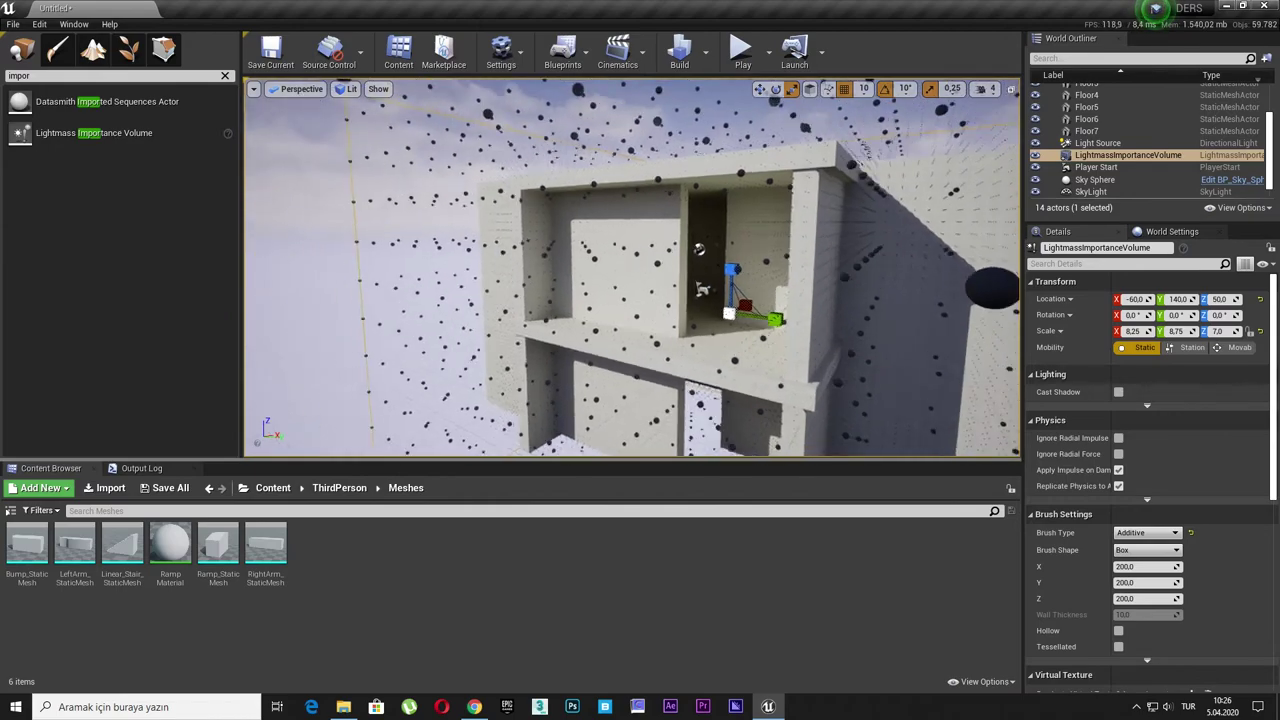
pyautogui.moveTo(632, 266)
pyautogui.mouseDown(button='right')
pyautogui.moveTo(700, 280)
pyautogui.moveTo(700, 340)
pyautogui.moveTo(690, 260)
pyautogui.mouseUp(button='right')
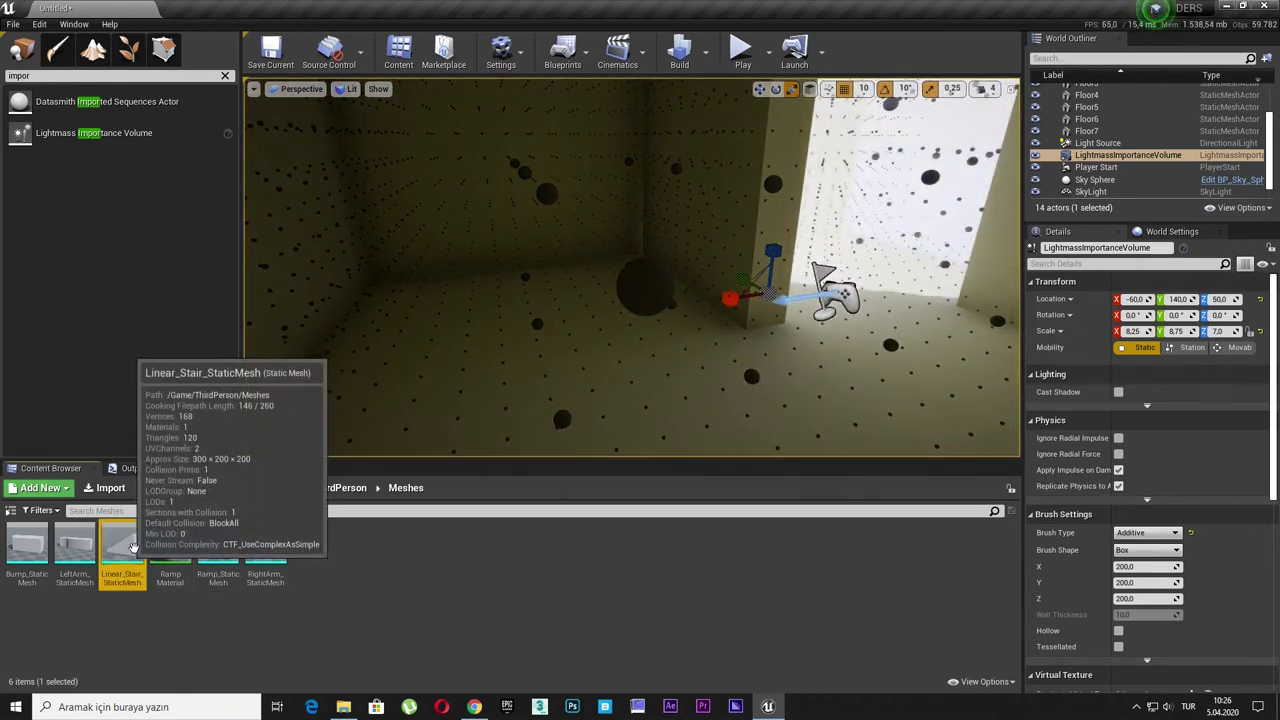
# Step: Place Linear_Stair_StaticMesh in the room and slide it along the Y axis
pyautogui.moveTo(122, 547); pyautogui.dragTo(882, 397)
pyautogui.press('f')
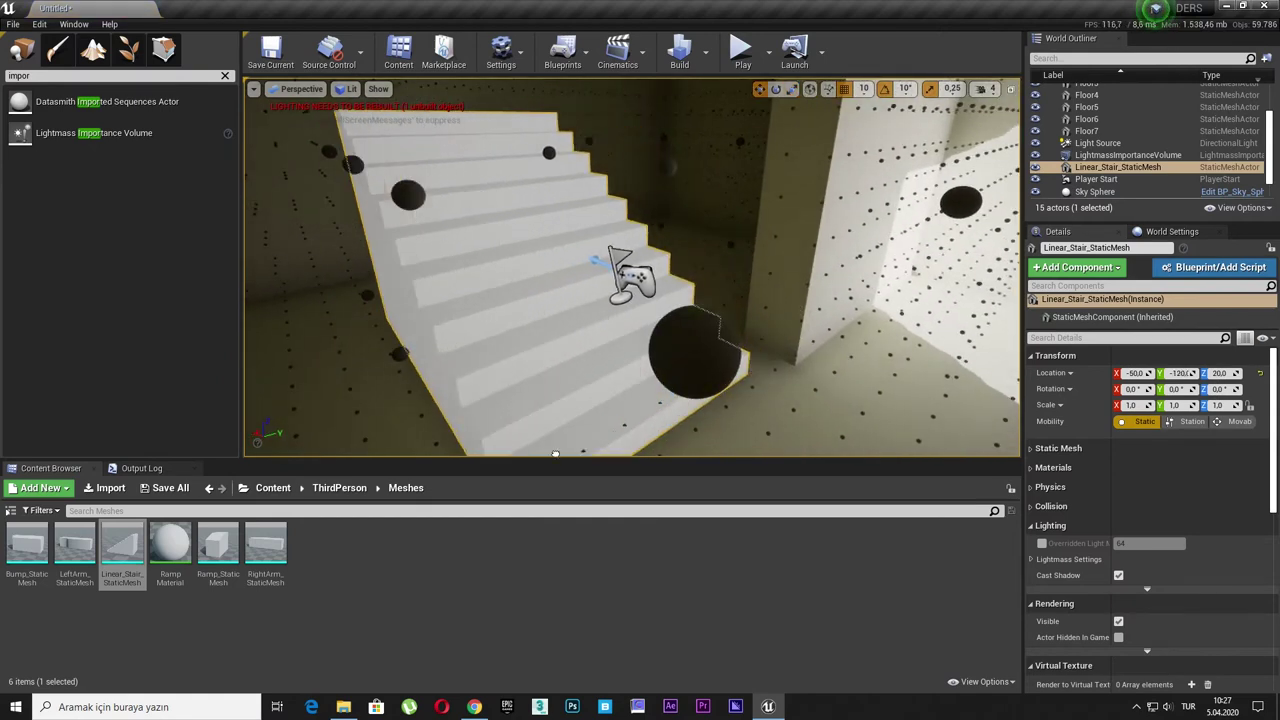
pyautogui.moveTo(693, 410); pyautogui.dragTo(590, 428)
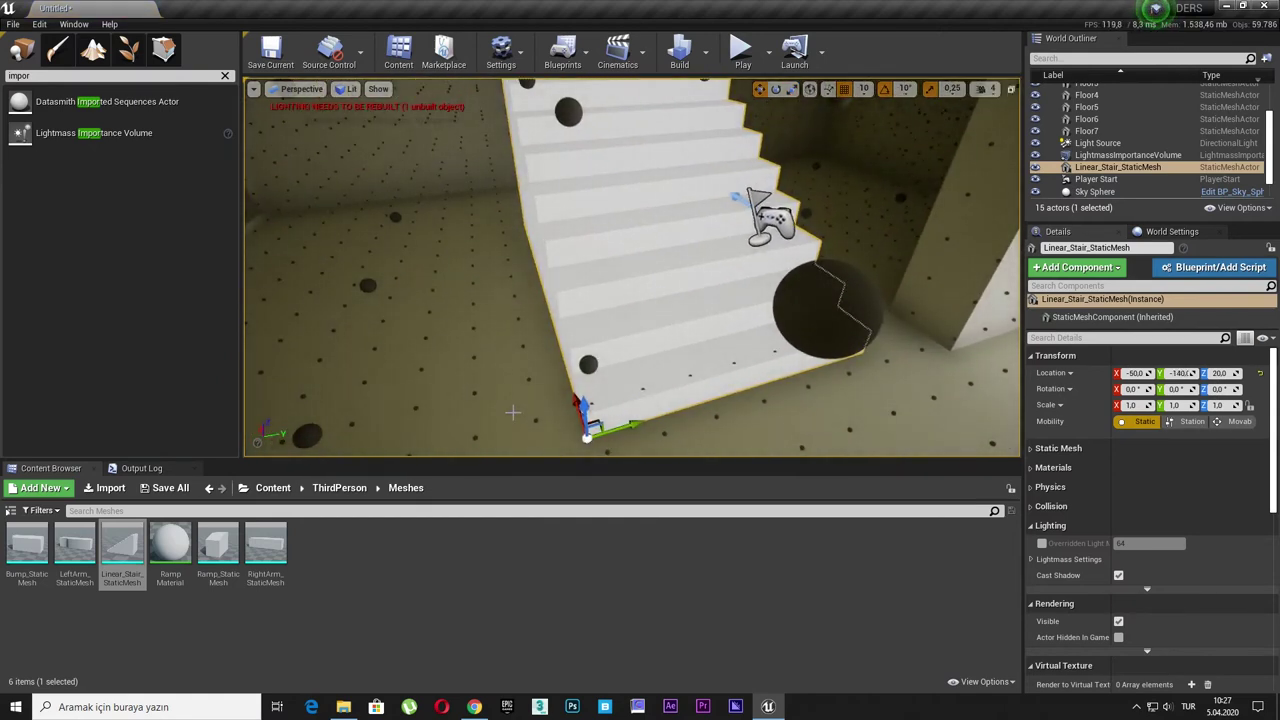
pyautogui.click(1088, 146)
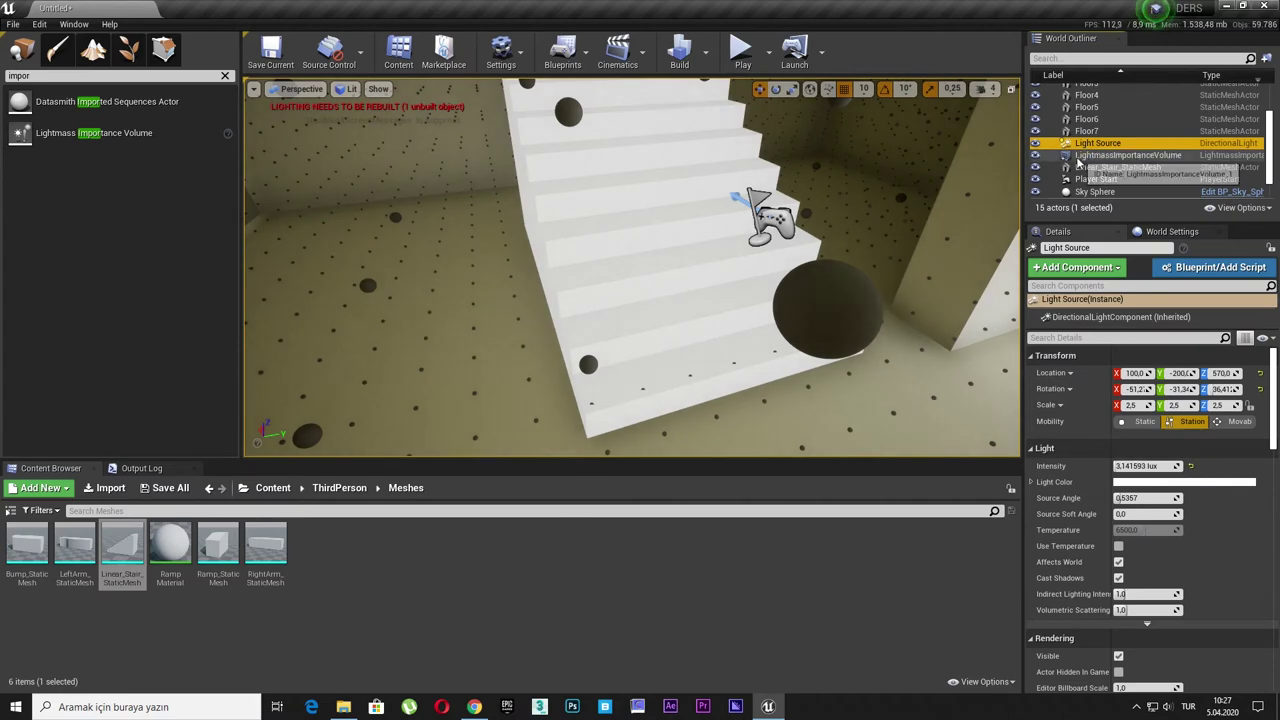
pyautogui.moveTo(640, 300); pyautogui.dragTo(640, 350, button='right')
pyautogui.click(684, 314)
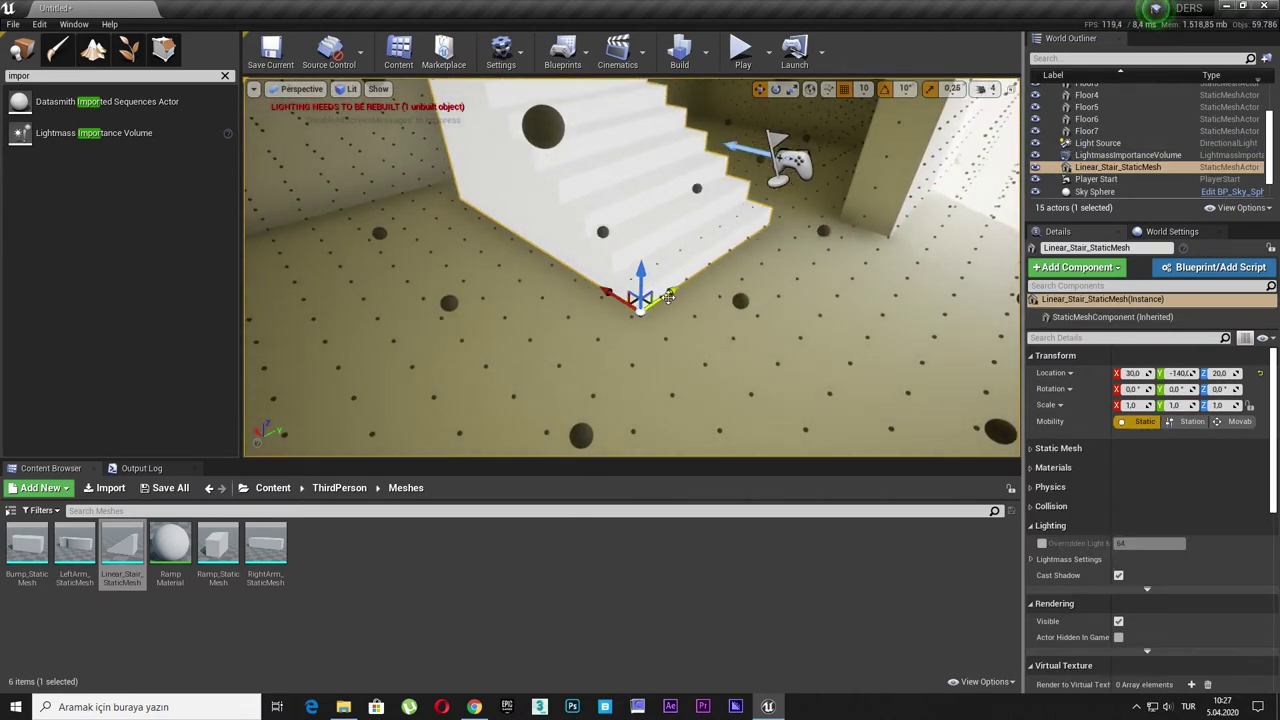
pyautogui.moveTo(652, 303); pyautogui.dragTo(546, 374)
pyautogui.moveTo(600, 300)
pyautogui.mouseDown(button='right')
pyautogui.moveTo(700, 280)
pyautogui.moveTo(680, 313)
pyautogui.moveTo(752, 306)
pyautogui.mouseUp(button='right')
# Step: Set the staircase's Mobility to Movable and reframe it in the view
pyautogui.click(1238, 421)
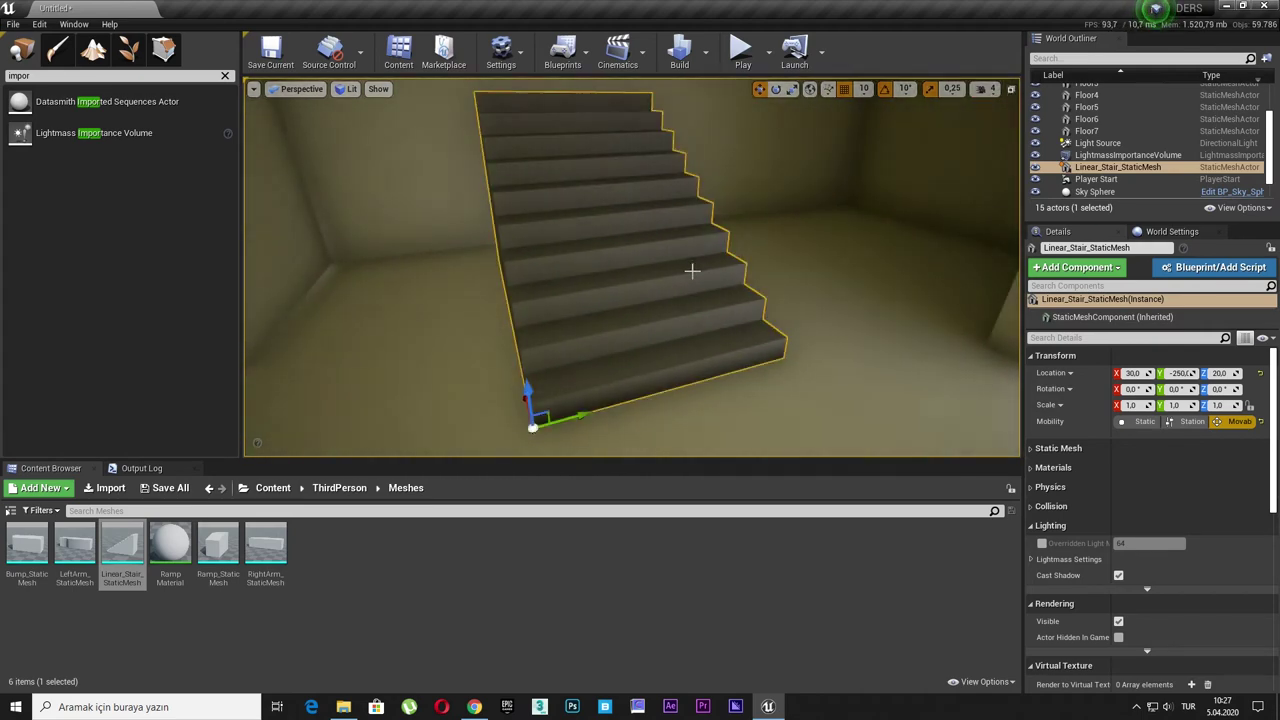
pyautogui.moveTo(869, 345); pyautogui.dragTo(760, 345, button='right')
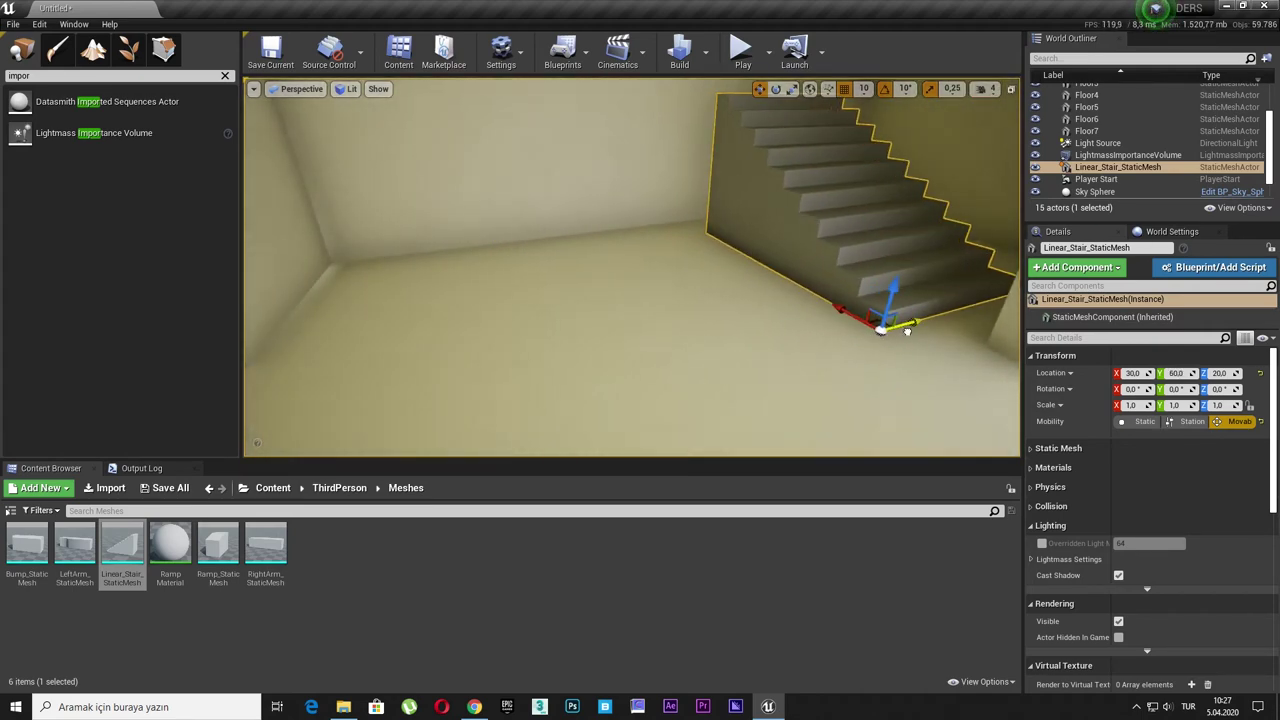
pyautogui.moveTo(869, 345); pyautogui.dragTo(891, 342)
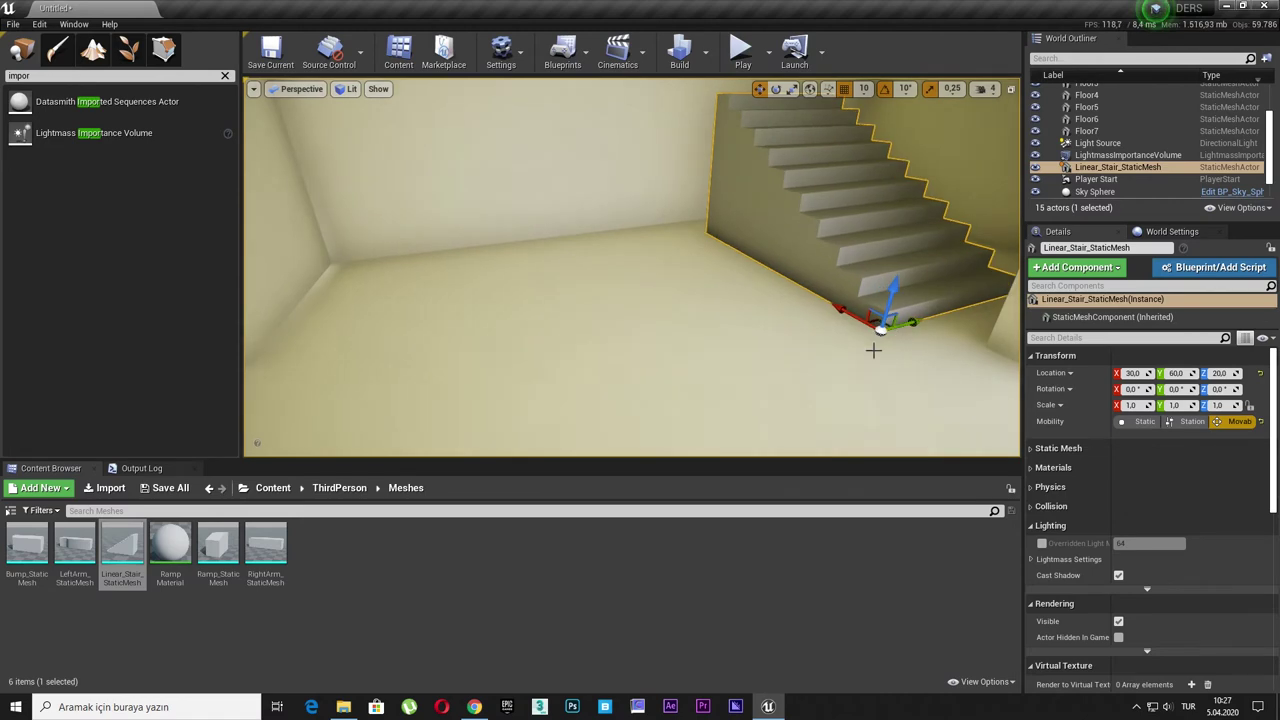
pyautogui.moveTo(873, 349); pyautogui.dragTo(960, 349, button='right')
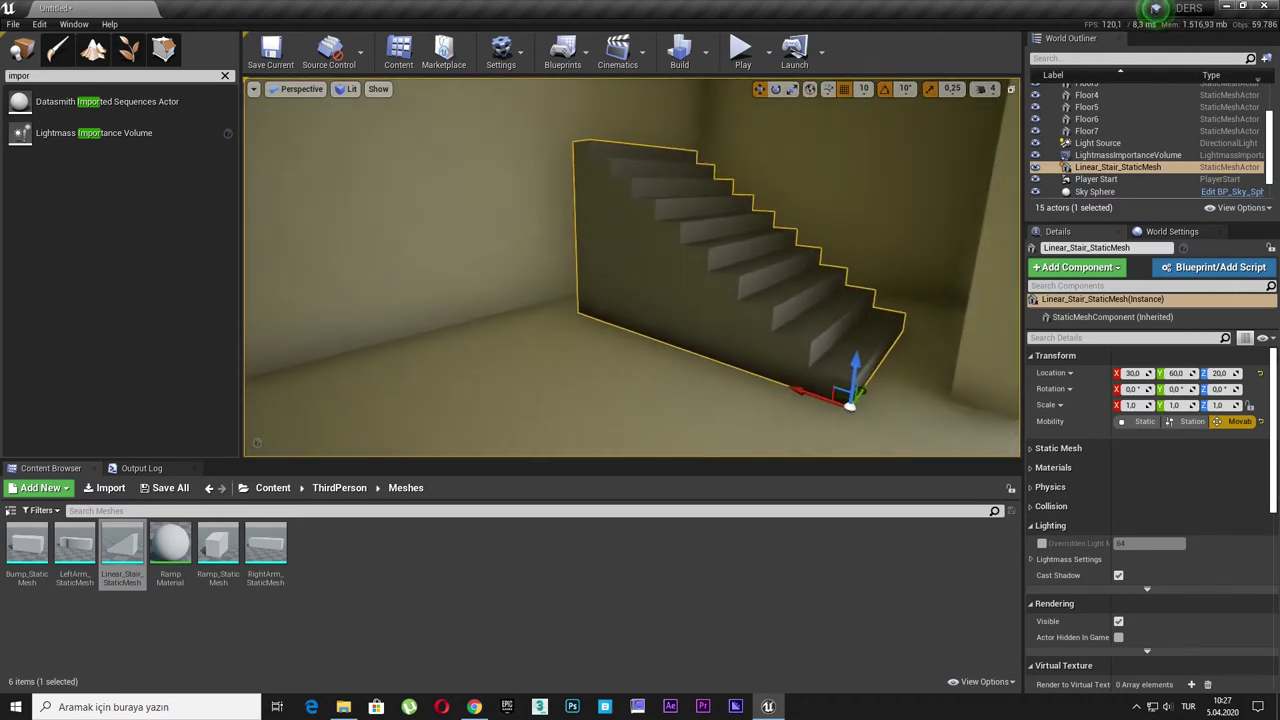
pyautogui.moveTo(680, 303); pyautogui.dragTo(760, 303, button='right')
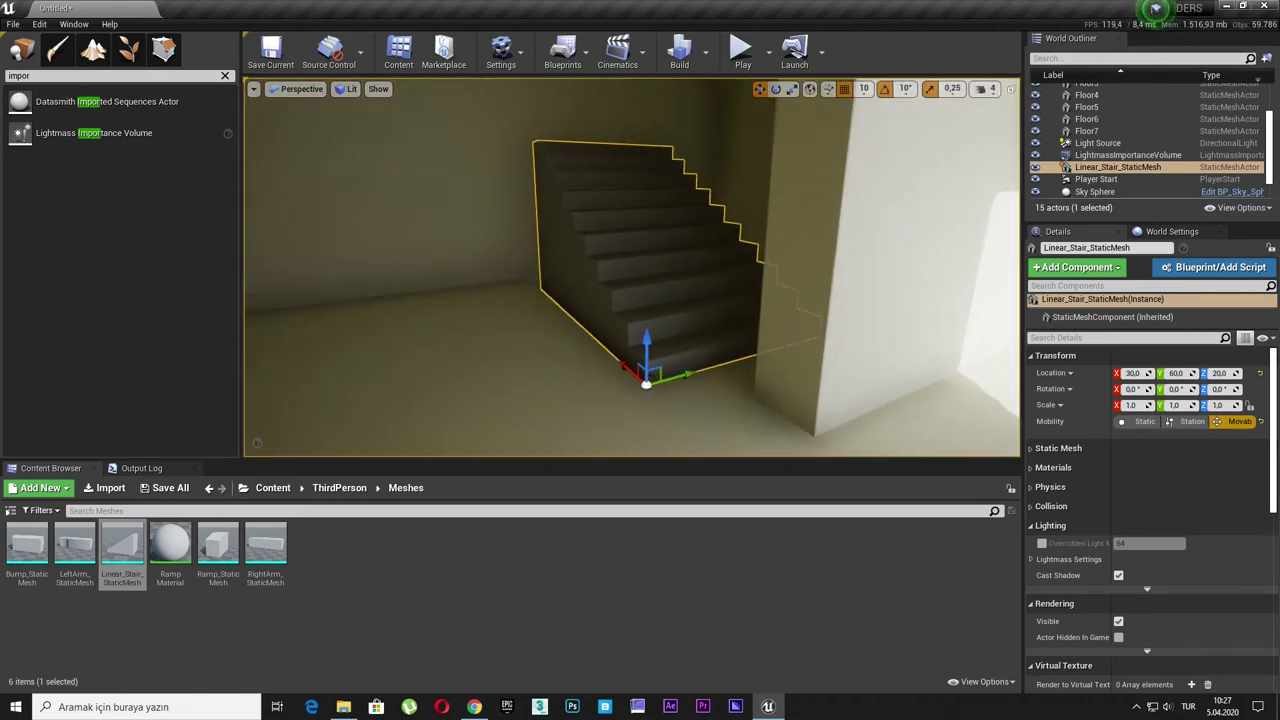
pyautogui.moveTo(638, 358); pyautogui.dragTo(558, 323, button='right')
# Step: Drop LeftArm_StaticMesh into the room, then delete both it and the staircase
pyautogui.moveTo(95, 560); pyautogui.dragTo(391, 394)
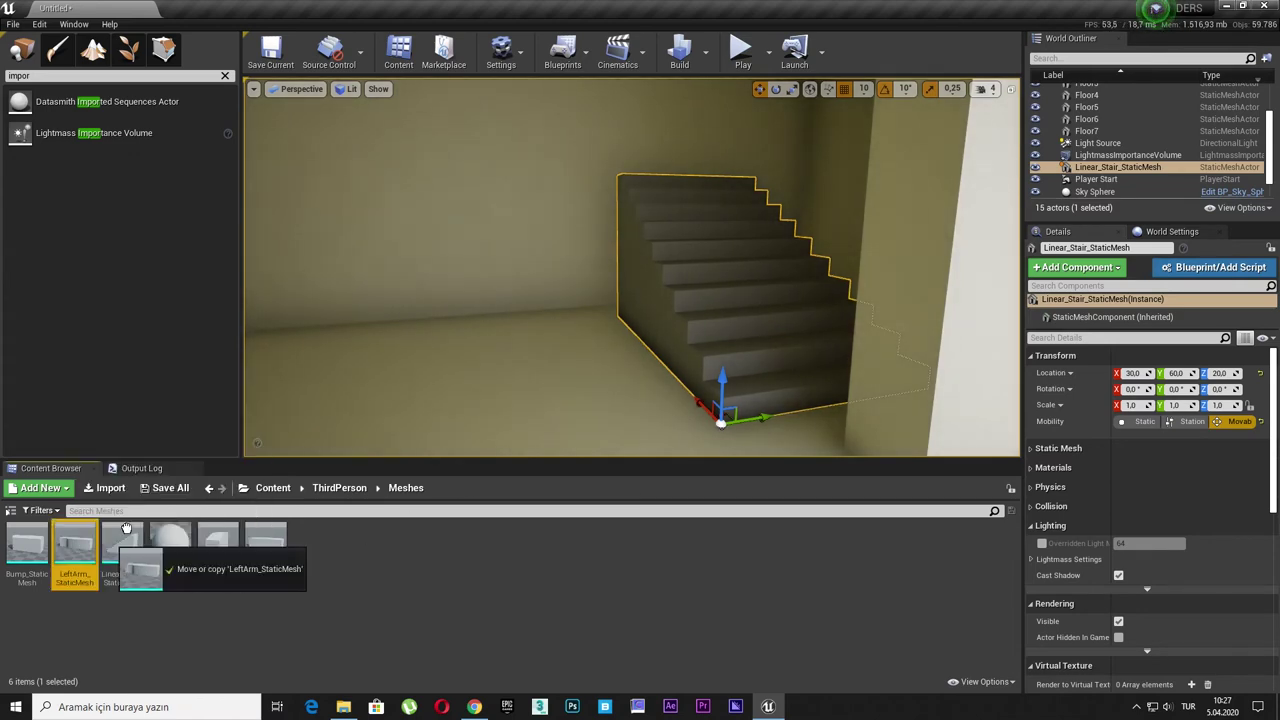
pyautogui.scroll(3, 505, 395)
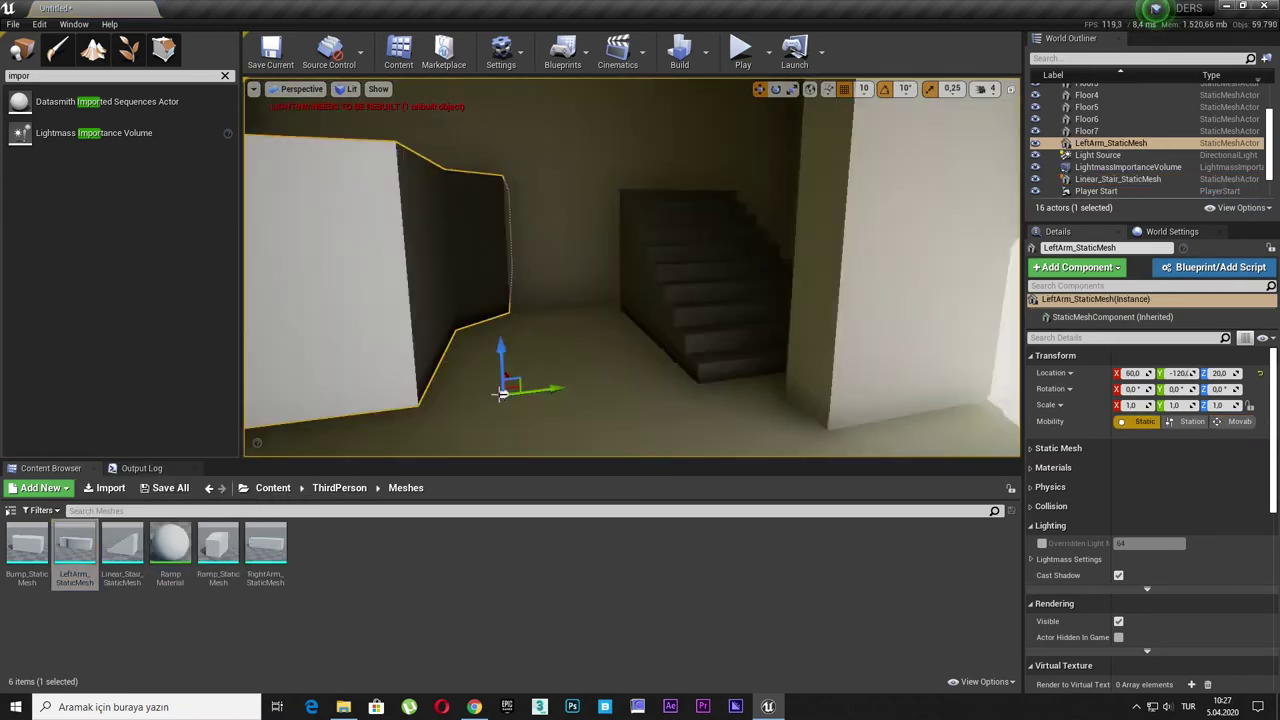
pyautogui.scroll(3, 503, 389)
pyautogui.press('Delete')
pyautogui.click(717, 331)
pyautogui.press('Delete')
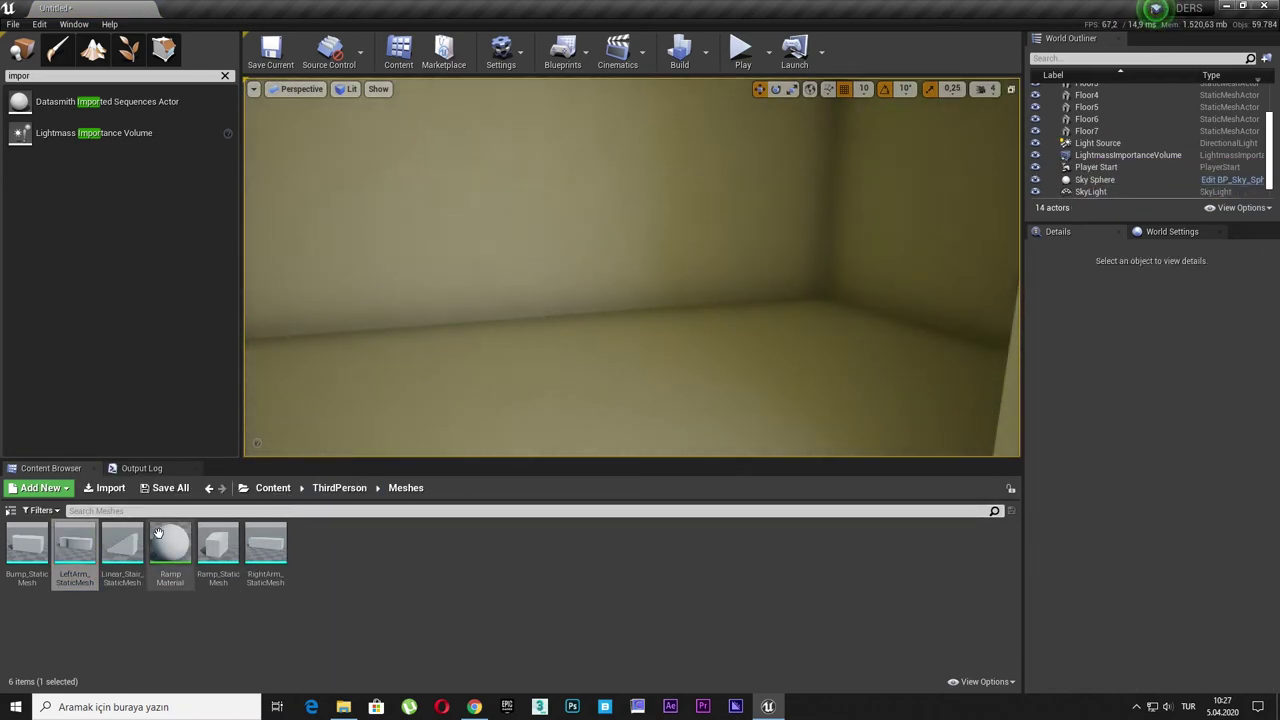
# Step: Browse to Content > Mannequin > Character and drag SK_Mannequin into the room
pyautogui.click(339, 487)
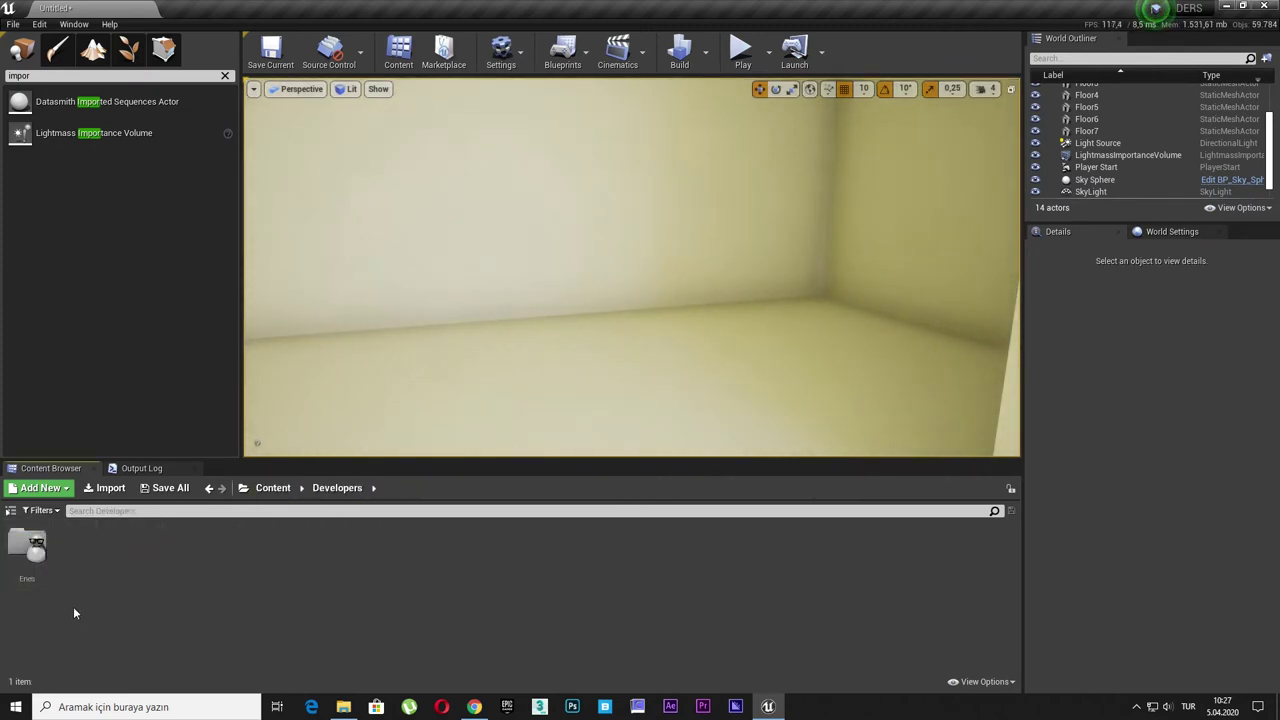
pyautogui.click(267, 495)
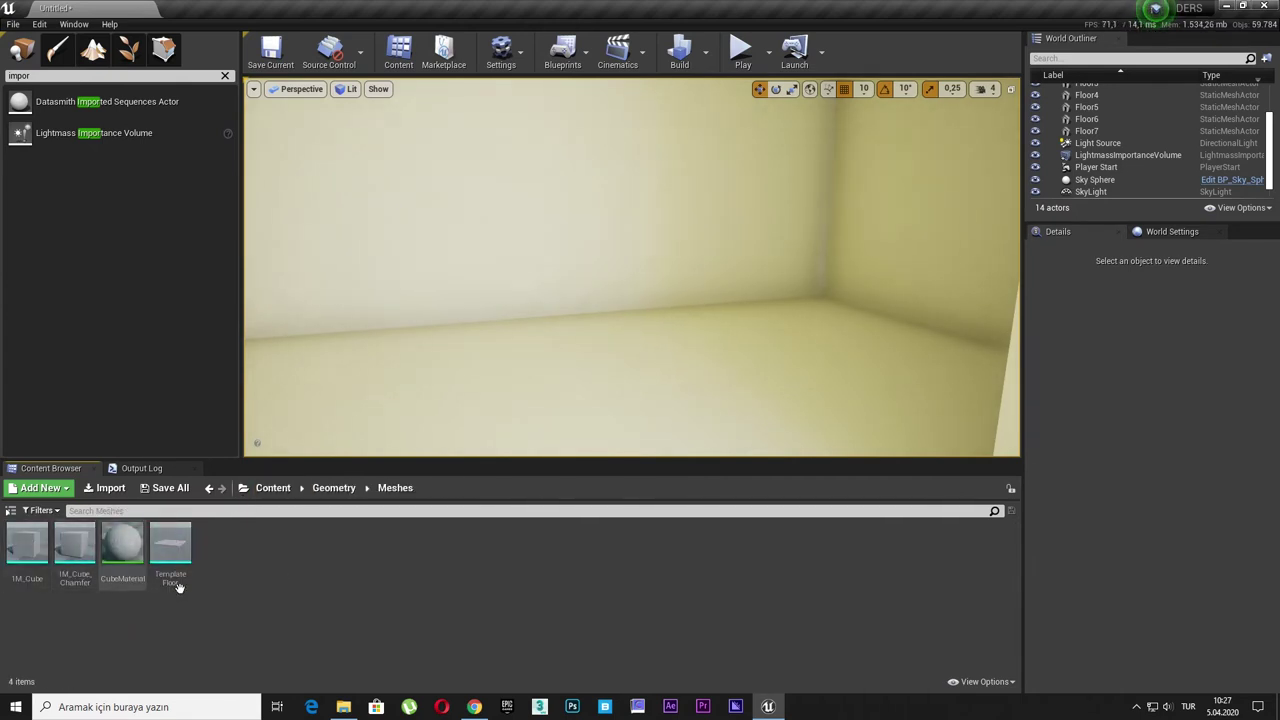
pyautogui.click(267, 496)
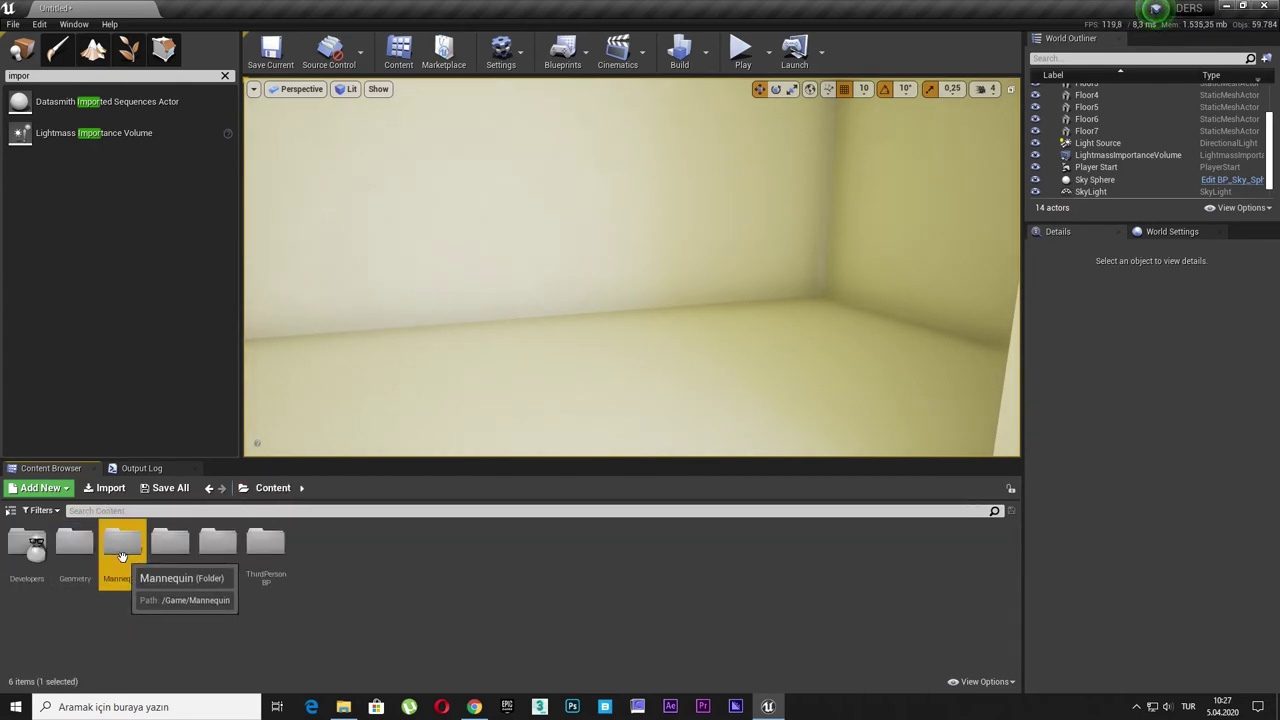
pyautogui.doubleClick(88, 557)
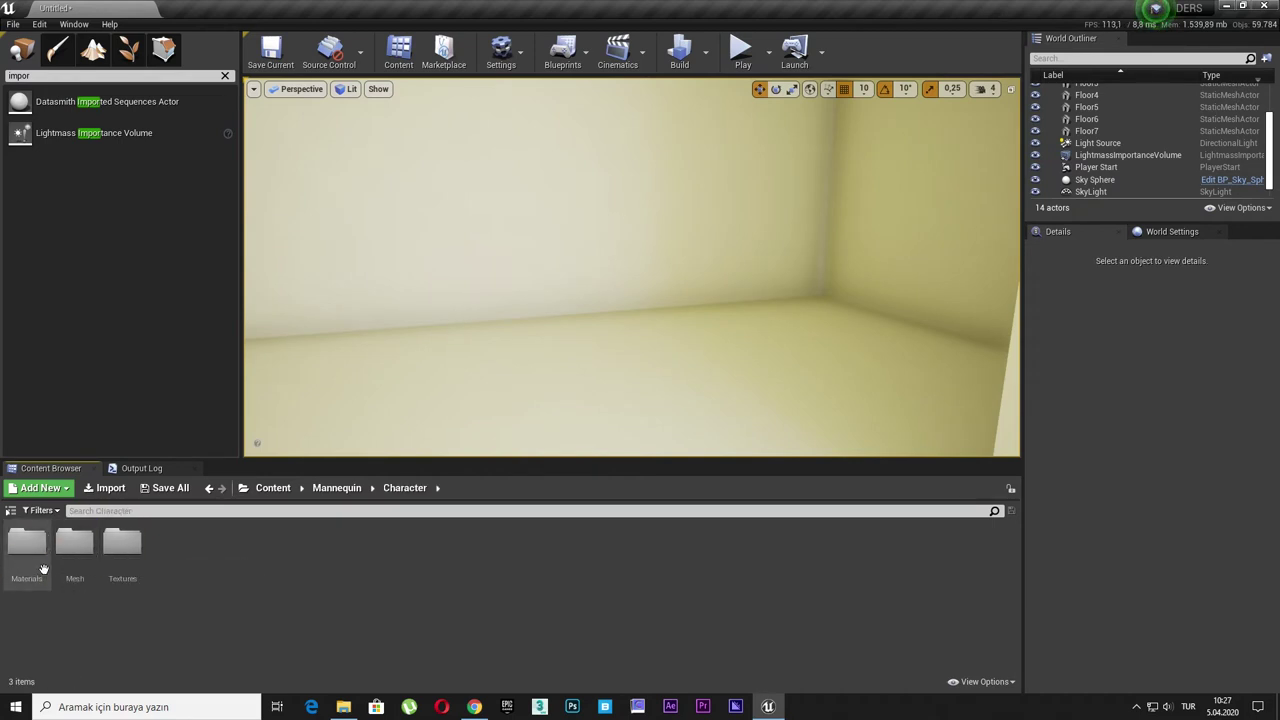
pyautogui.moveTo(22, 560); pyautogui.dragTo(706, 410)
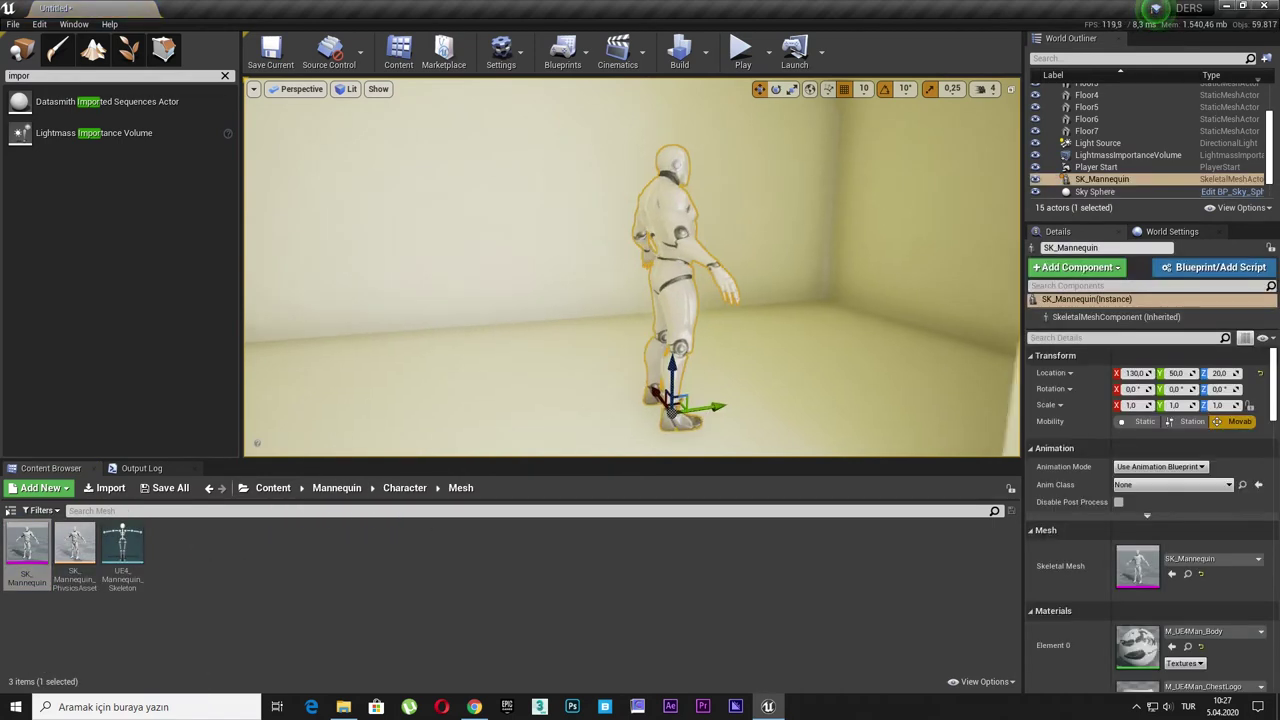
# Step: In immersive view, move the mannequin along Y to location 130, 230, 20
pyautogui.moveTo(706, 410); pyautogui.dragTo(720, 400, button='right')
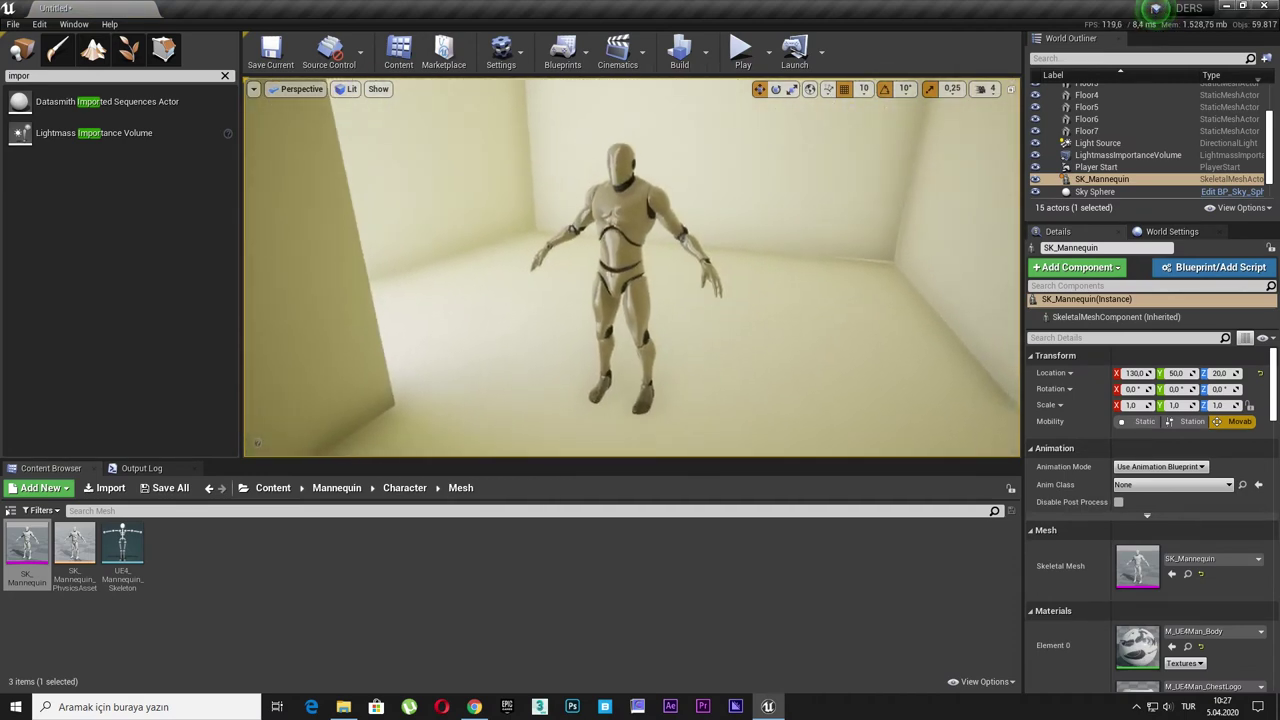
pyautogui.press('F11')
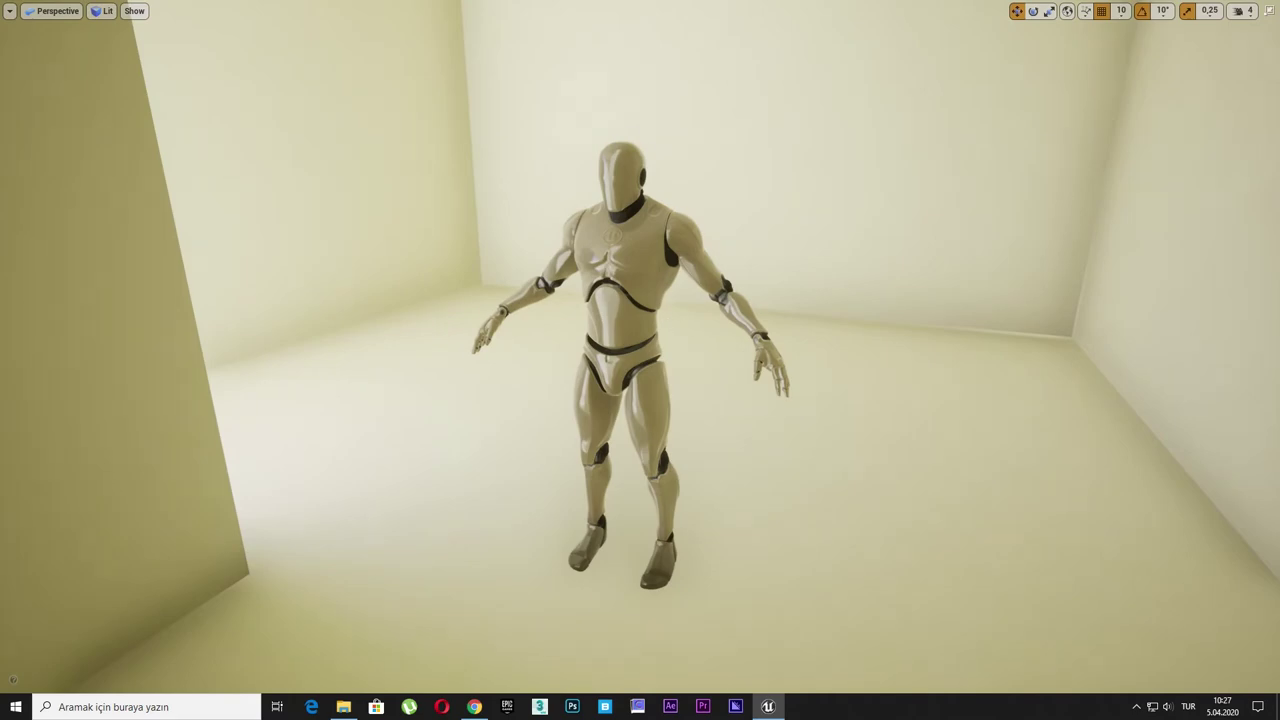
pyautogui.click(755, 385)
pyautogui.moveTo(745, 401); pyautogui.dragTo(768, 412, button='right')
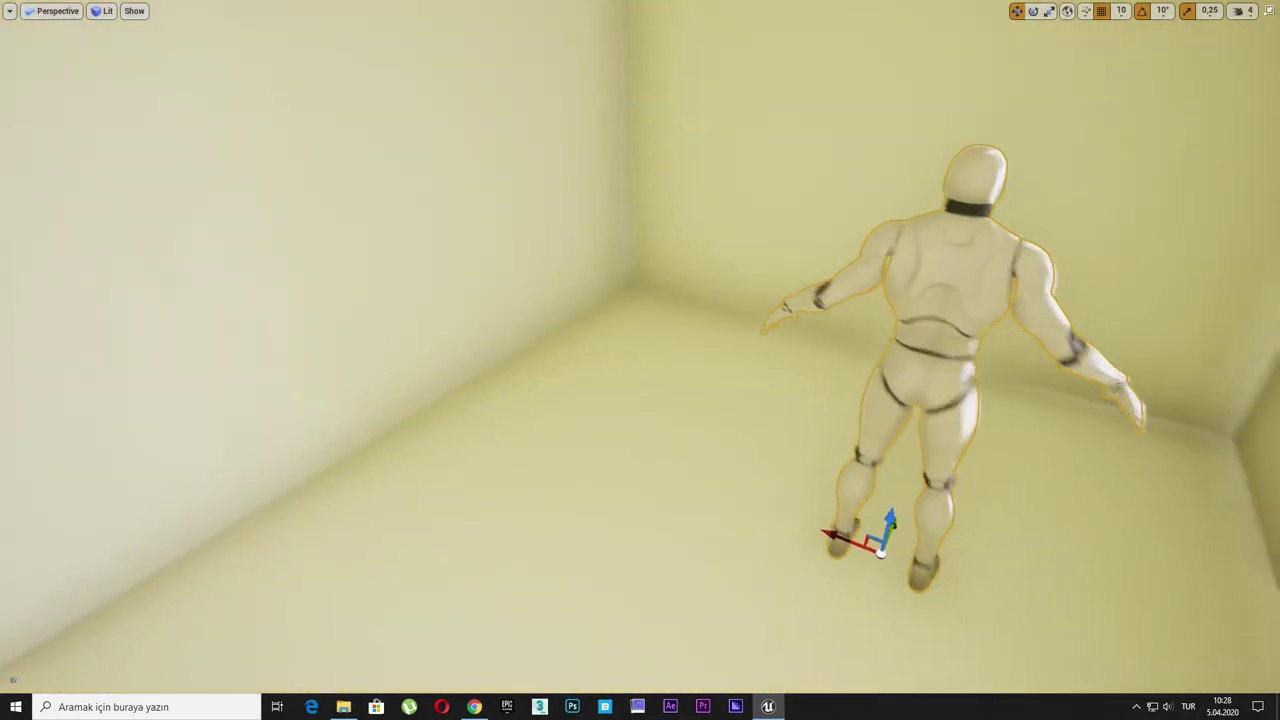
pyautogui.moveTo(645, 340); pyautogui.dragTo(645, 340, button='right')
pyautogui.press('F11')
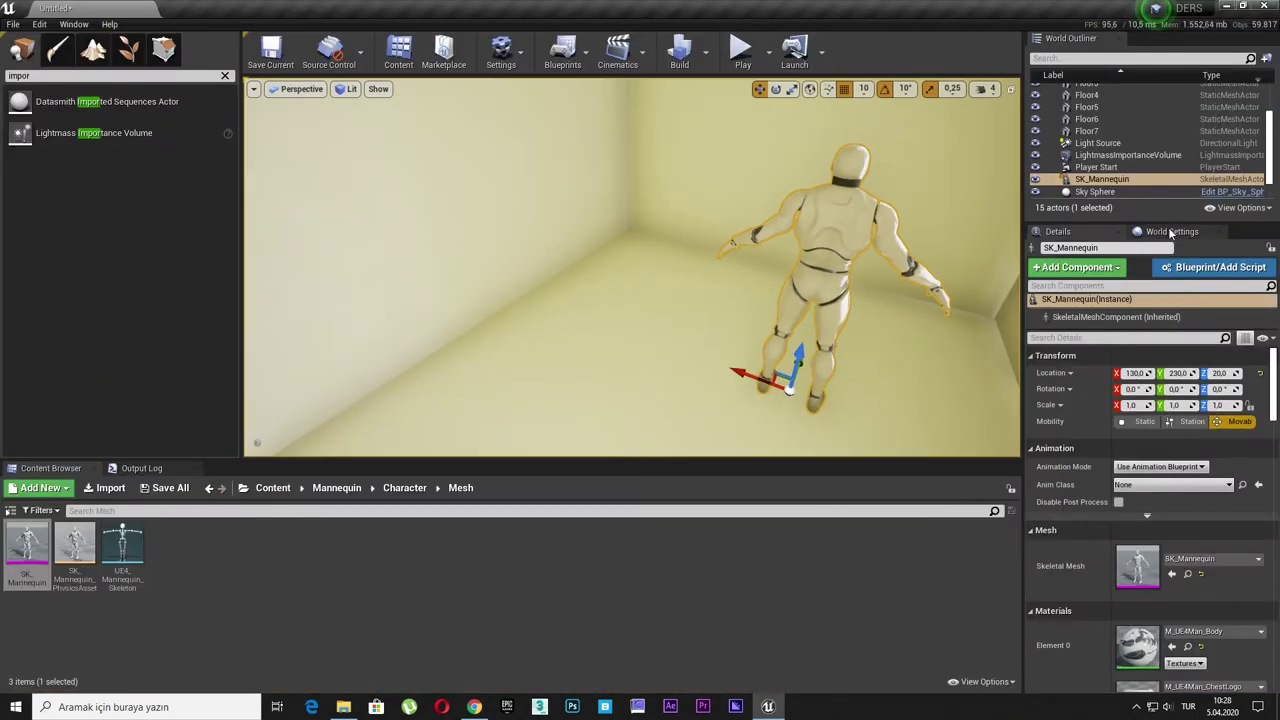
# Step: Set Lightmass Num Indirect and Num Sky Lighting Bounces to 3, then rebuild lighting
pyautogui.click(1172, 232)
pyautogui.click(1140, 354)
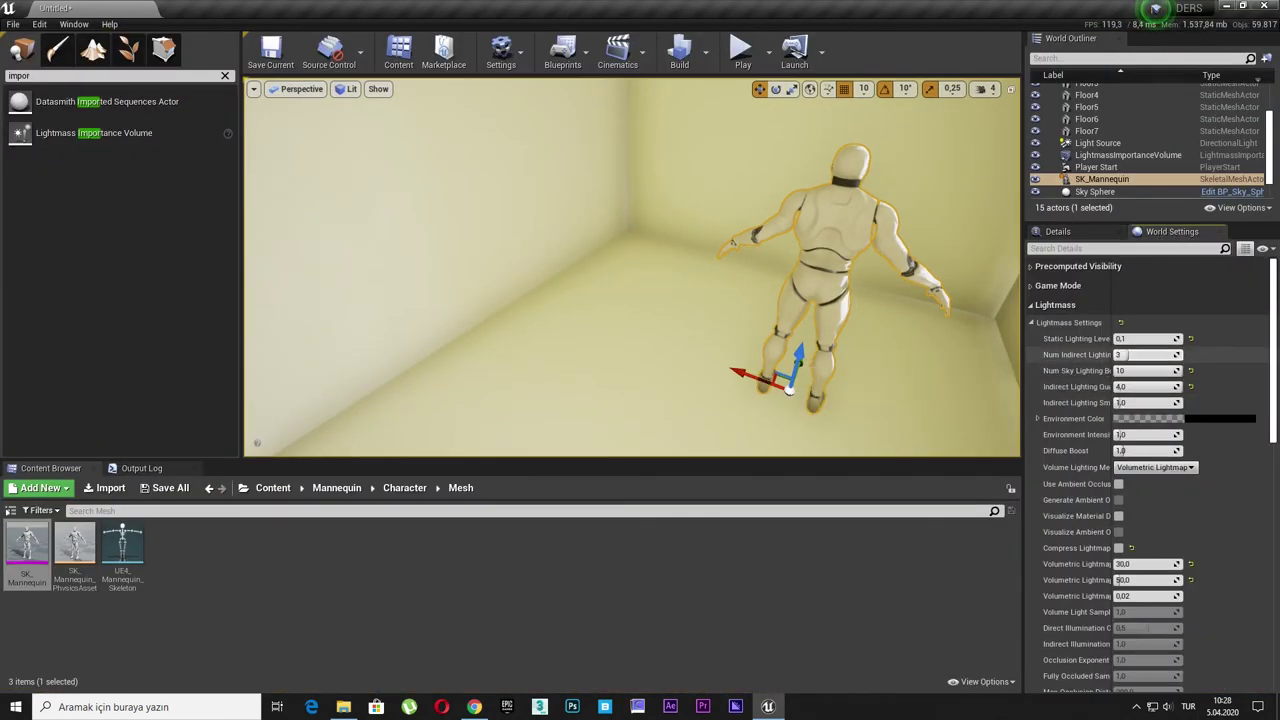
pyautogui.click(1141, 371)
pyautogui.write('3')
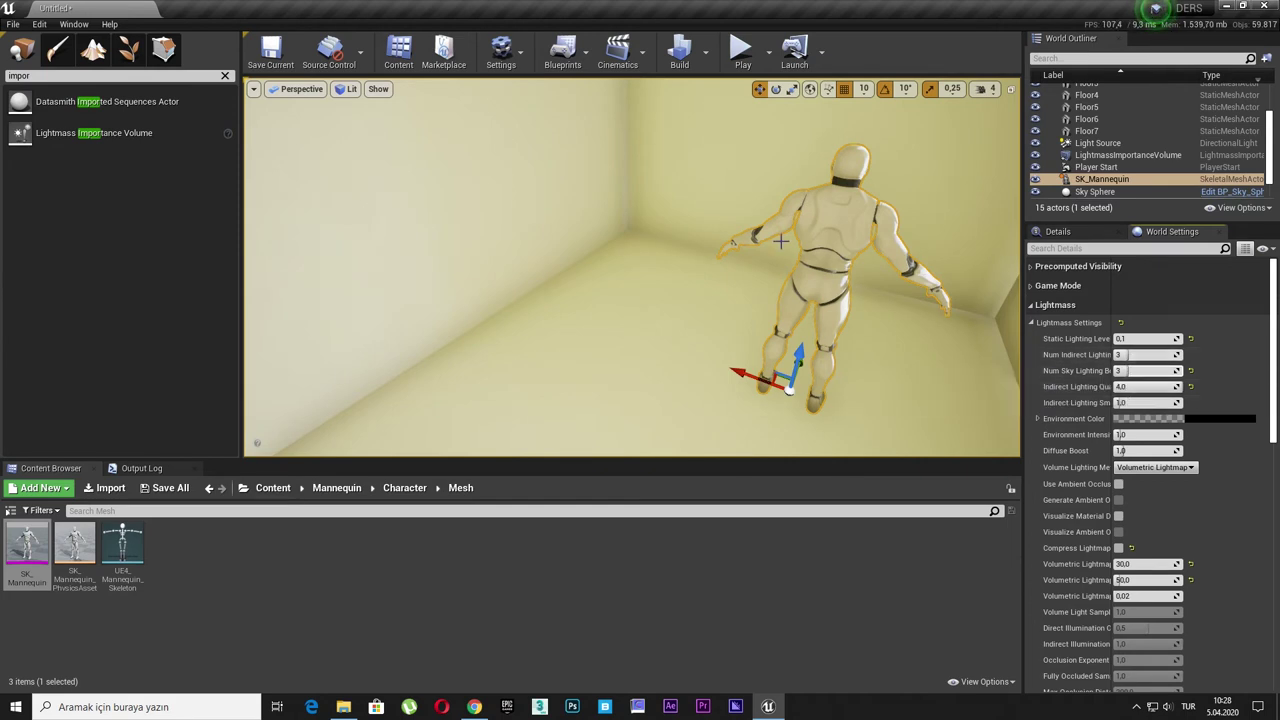
pyautogui.click(686, 58)
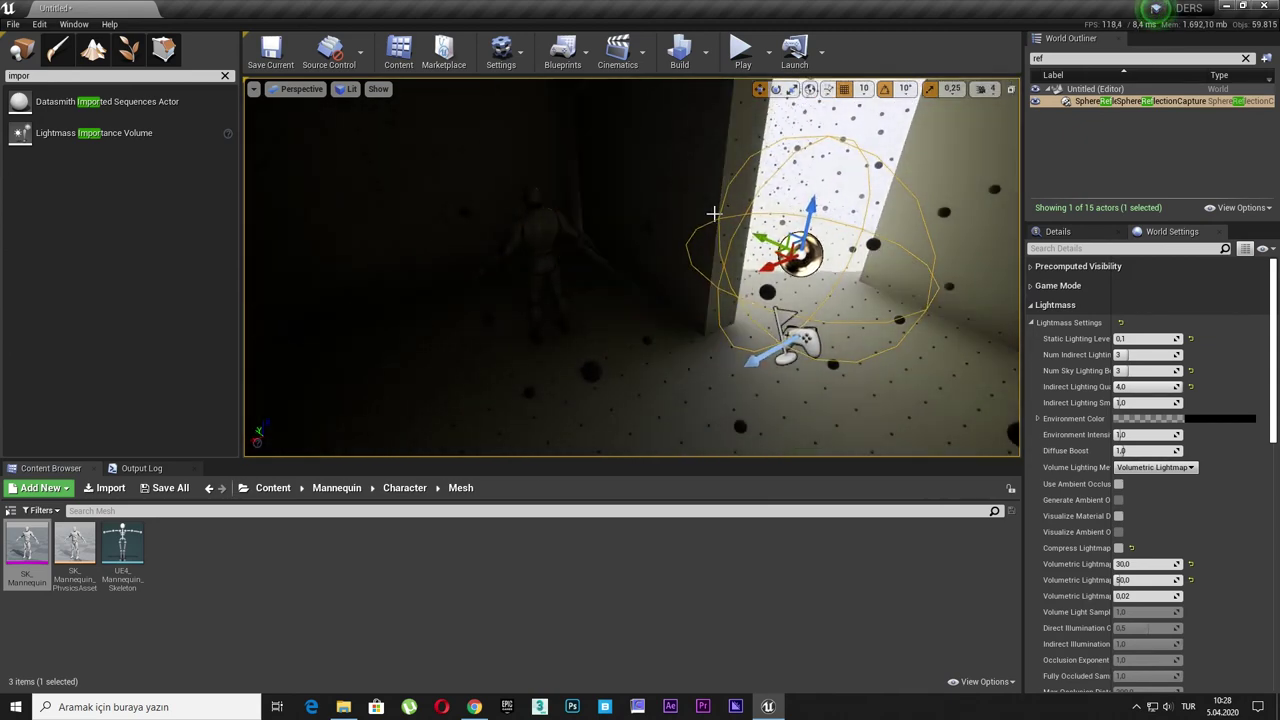
# Step: In immersive view, select the mannequin and hide the lighting sample spheres with G
pyautogui.press('F11')
pyautogui.moveTo(714, 211); pyautogui.dragTo(700, 220, button='right')
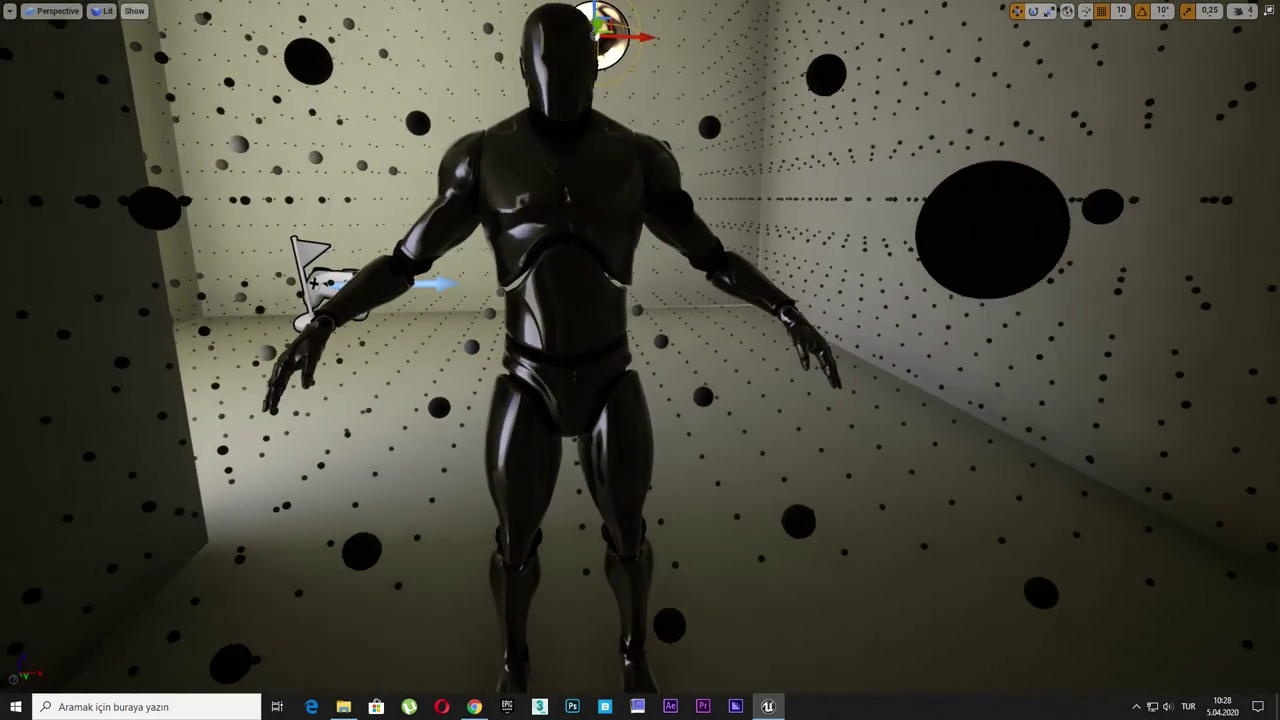
pyautogui.click(603, 275)
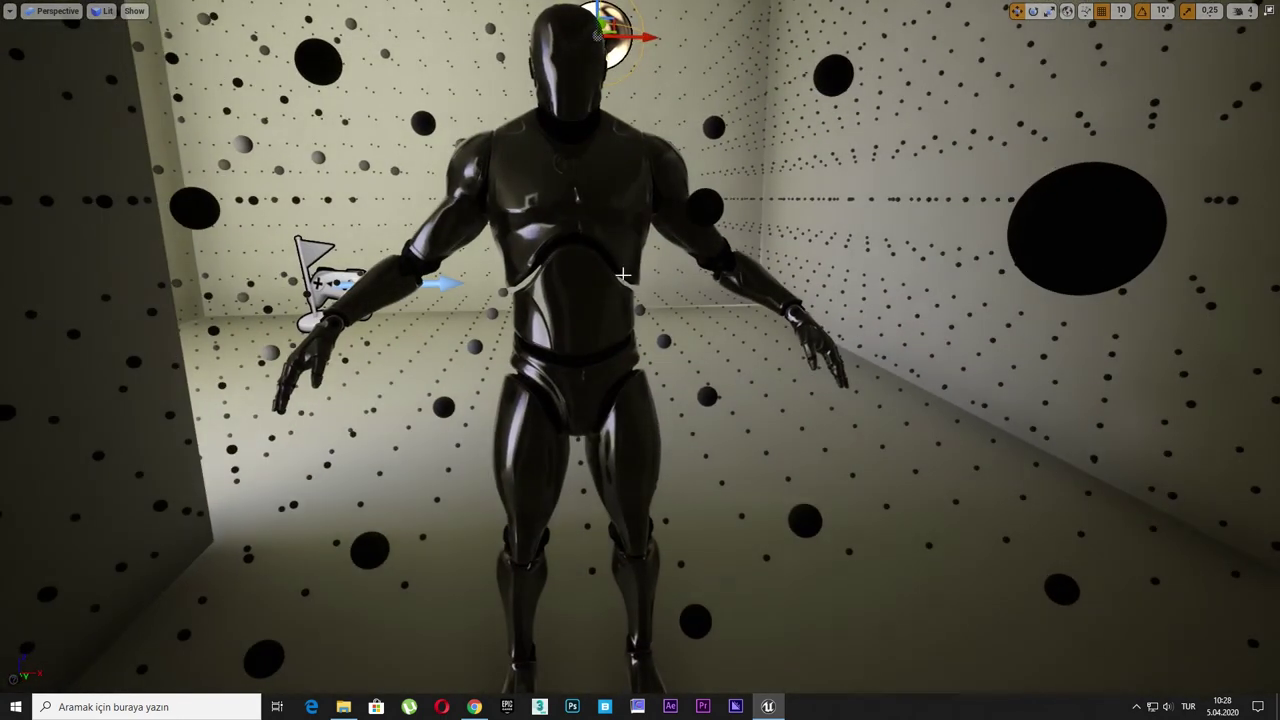
pyautogui.moveTo(603, 275)
pyautogui.mouseDown(button='right')
pyautogui.moveTo(660, 300)
pyautogui.moveTo(780, 315)
pyautogui.mouseUp(button='right')
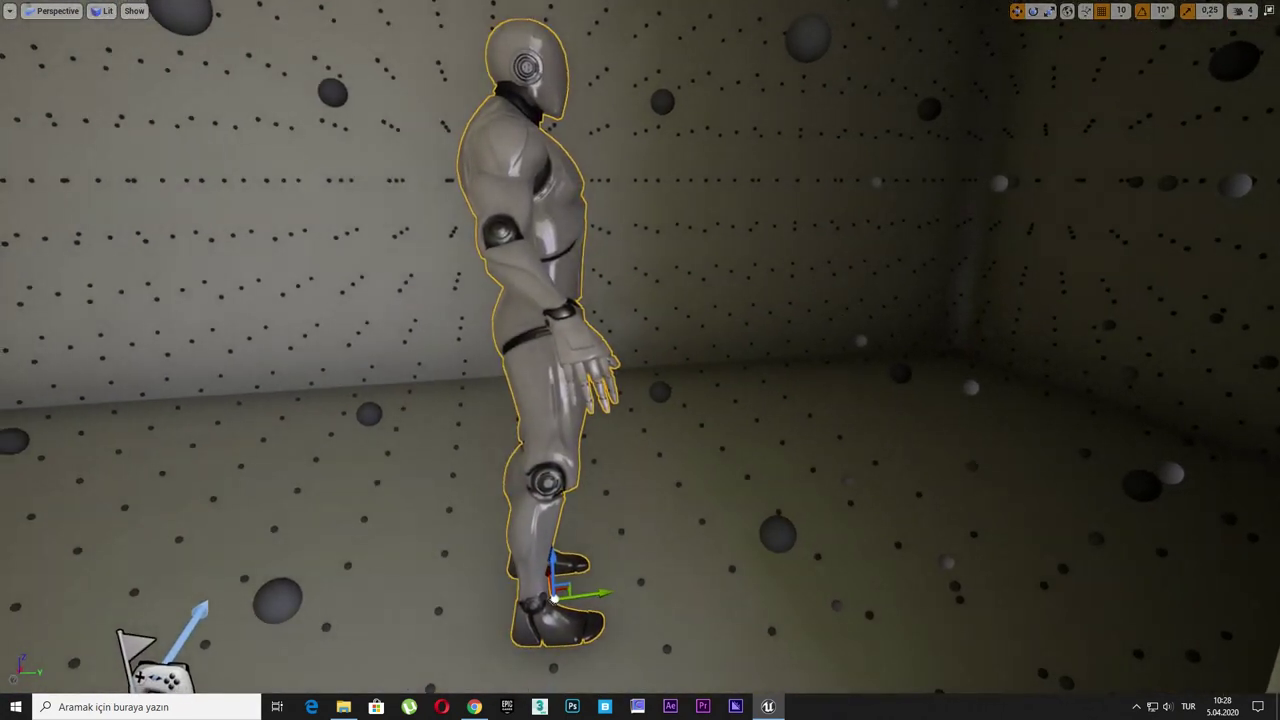
pyautogui.press('g')
pyautogui.click(513, 358)
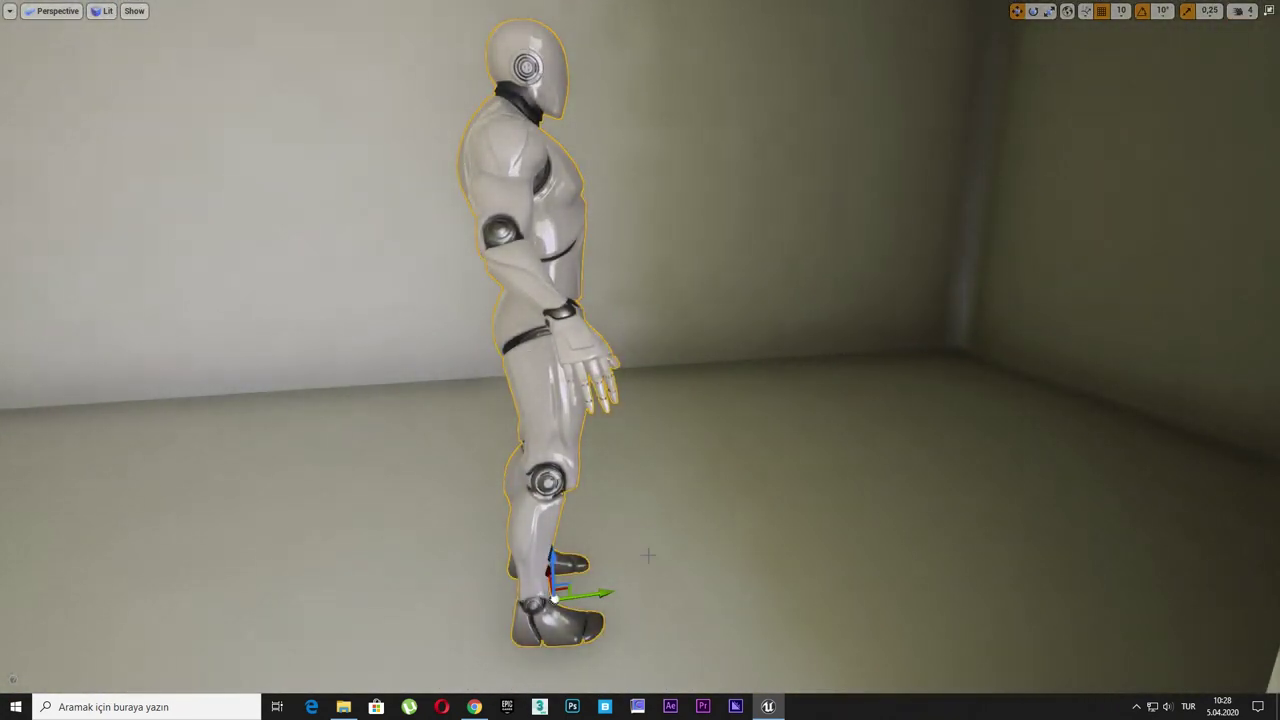
# Step: Move the mannequin to the room's right side, then the left foreground, checking its shading
pyautogui.moveTo(606, 594)
pyautogui.mouseDown()
pyautogui.moveTo(1032, 517)
pyautogui.moveTo(314, 584)
pyautogui.mouseUp()
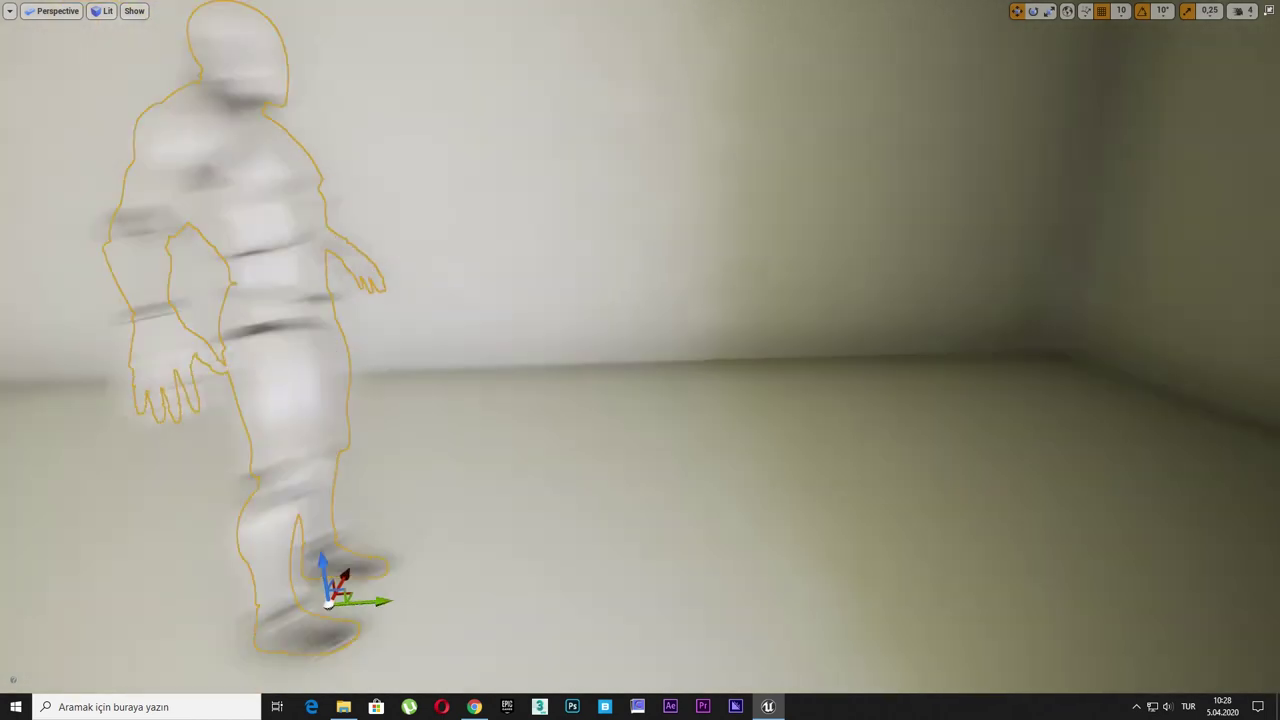
pyautogui.moveTo(314, 584)
pyautogui.mouseDown()
pyautogui.moveTo(940, 625)
pyautogui.moveTo(694, 577)
pyautogui.mouseUp()
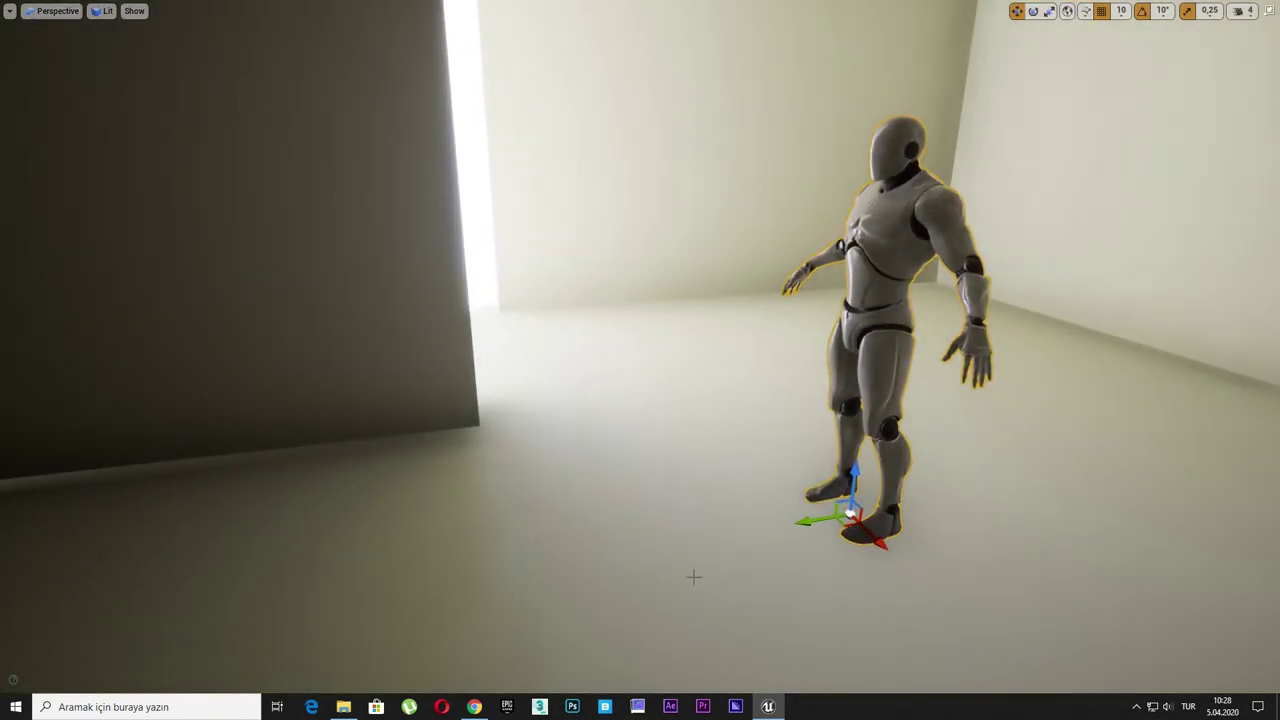
pyautogui.moveTo(808, 530); pyautogui.dragTo(311, 573)
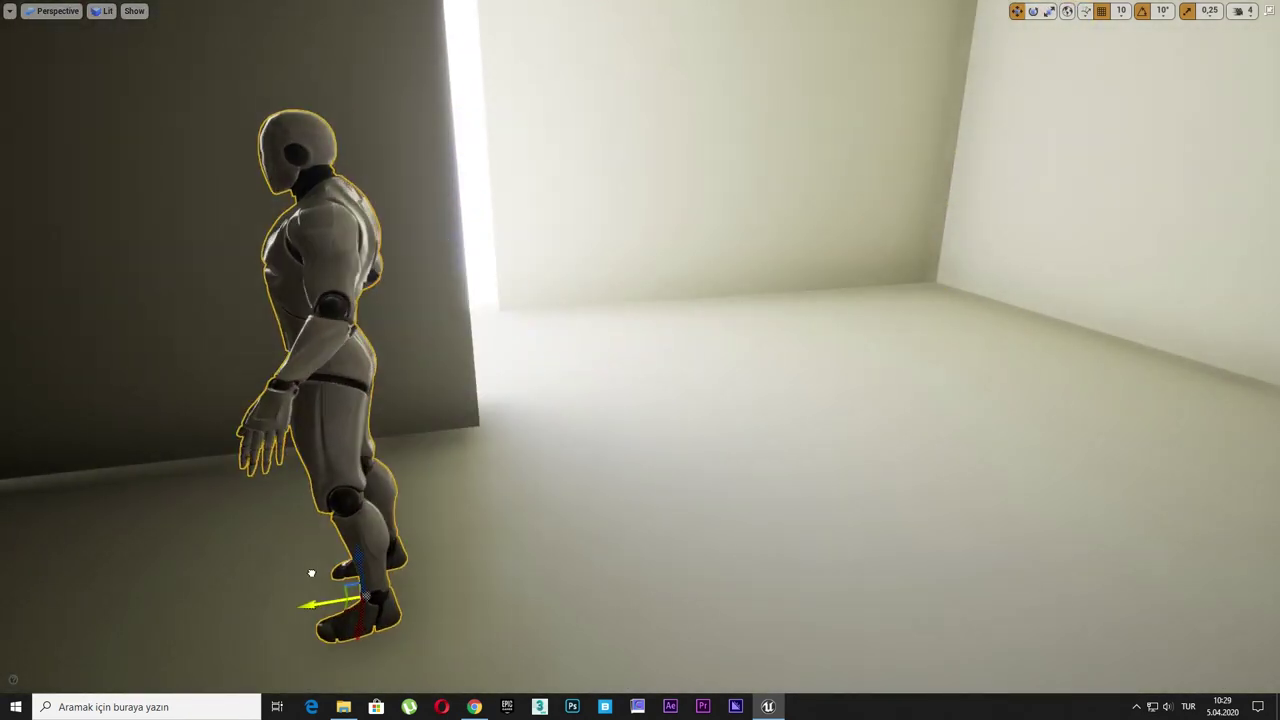
pyautogui.moveTo(387, 484)
pyautogui.keyDown('alt'); pyautogui.mouseDown()
pyautogui.moveTo(900, 480)
pyautogui.moveTo(375, 624)
pyautogui.mouseUp(); pyautogui.keyUp('alt')
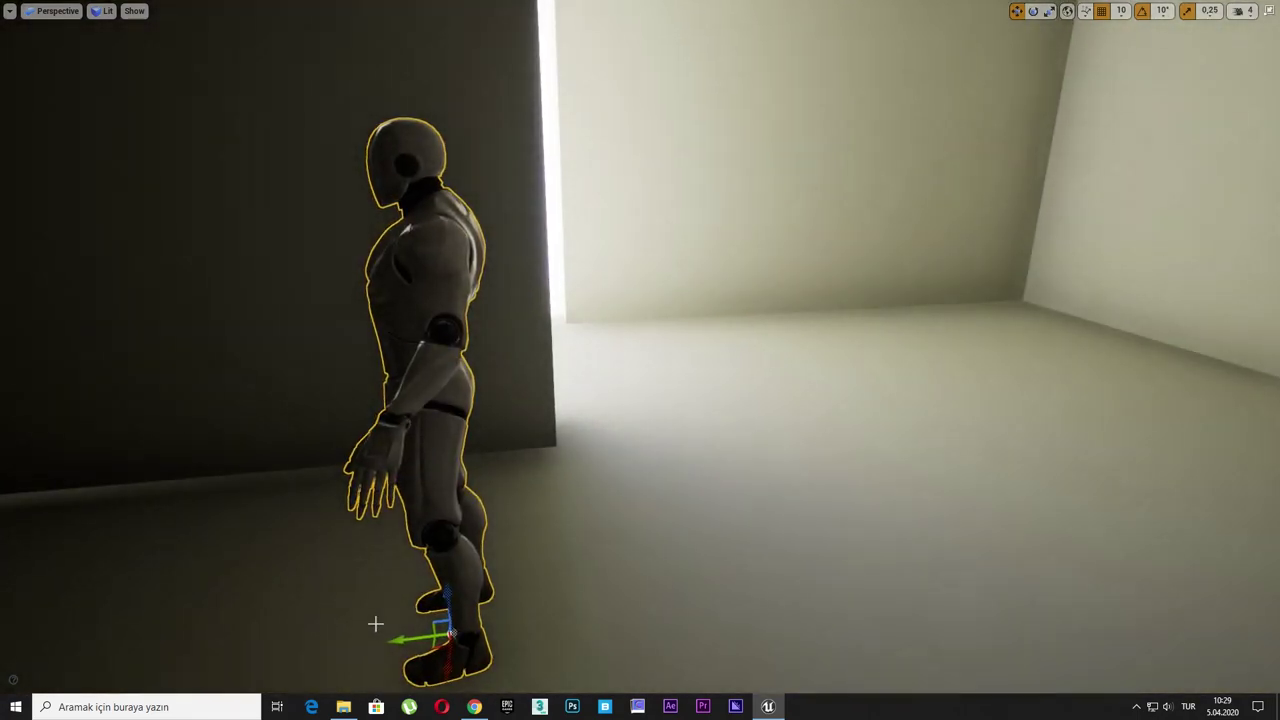
pyautogui.moveTo(452, 632)
pyautogui.keyDown('alt'); pyautogui.mouseDown()
pyautogui.moveTo(728, 449)
pyautogui.moveTo(548, 617)
pyautogui.mouseUp(); pyautogui.keyUp('alt')
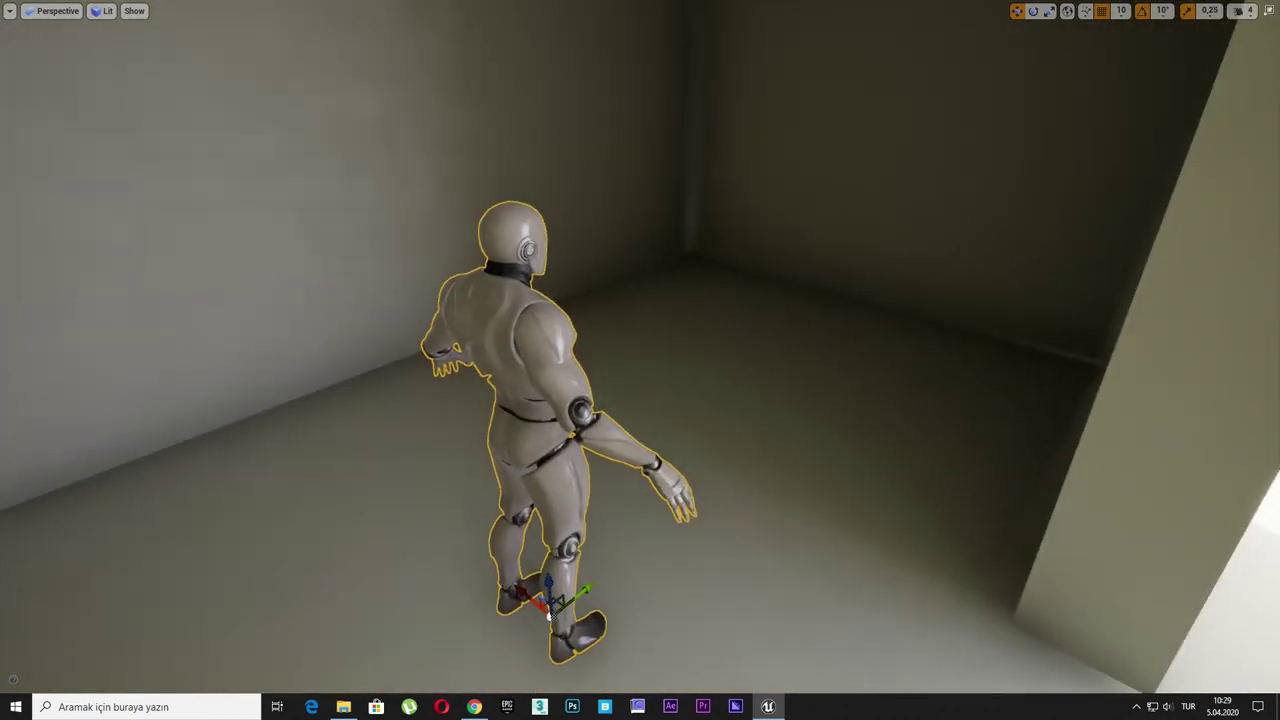
pyautogui.press('F11')
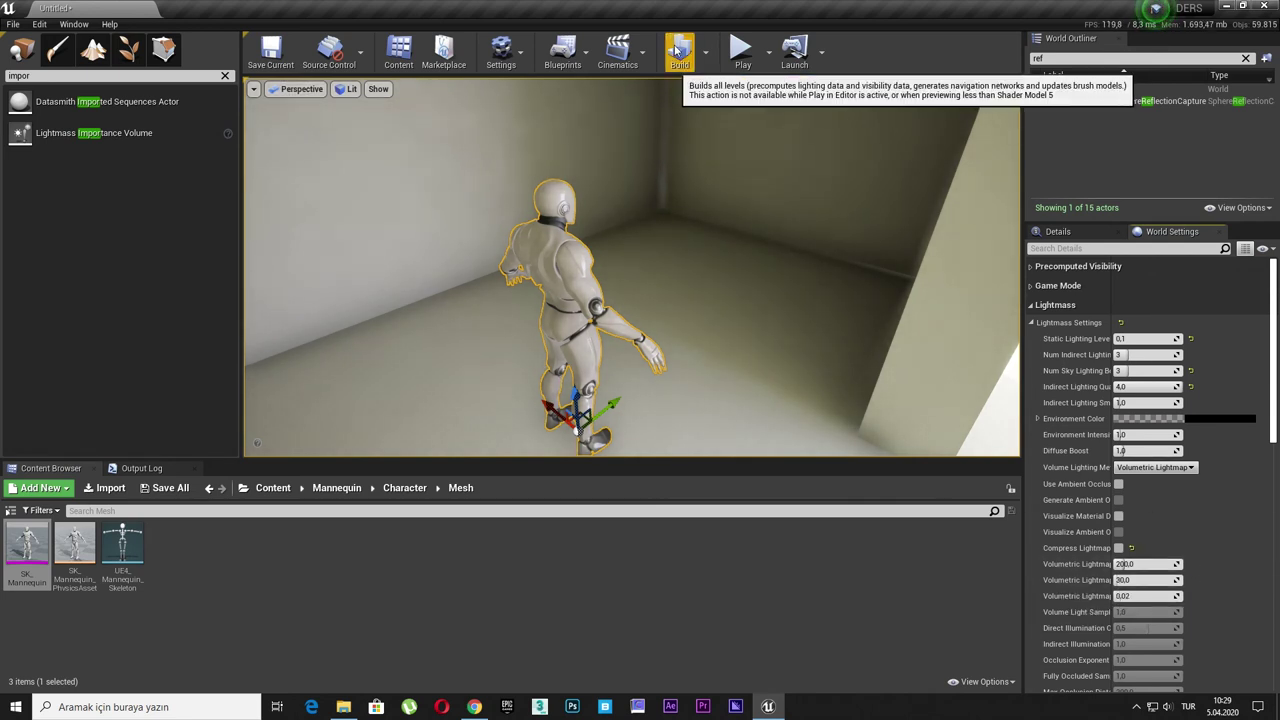
# Step: Rebuild the lighting with the coarser volumetric lightmap and clear the mannequin selection
pyautogui.moveTo(689, 224); pyautogui.dragTo(660, 200)
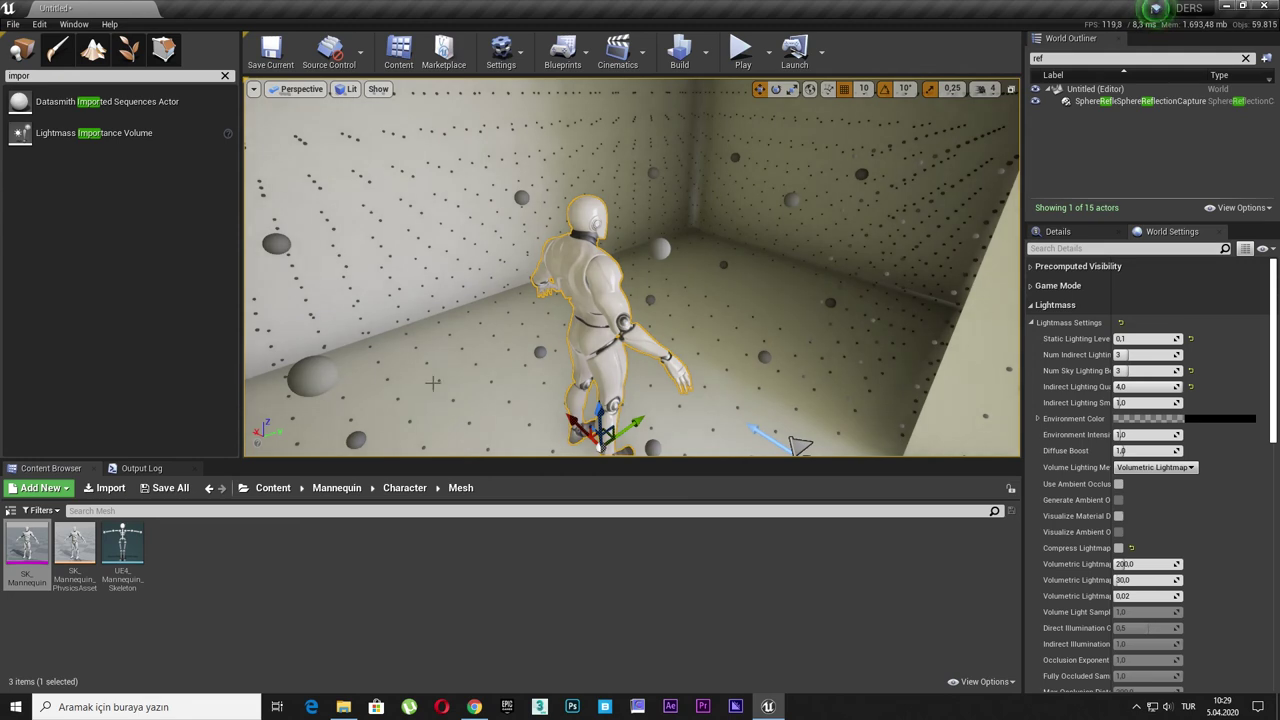
pyautogui.click(694, 52)
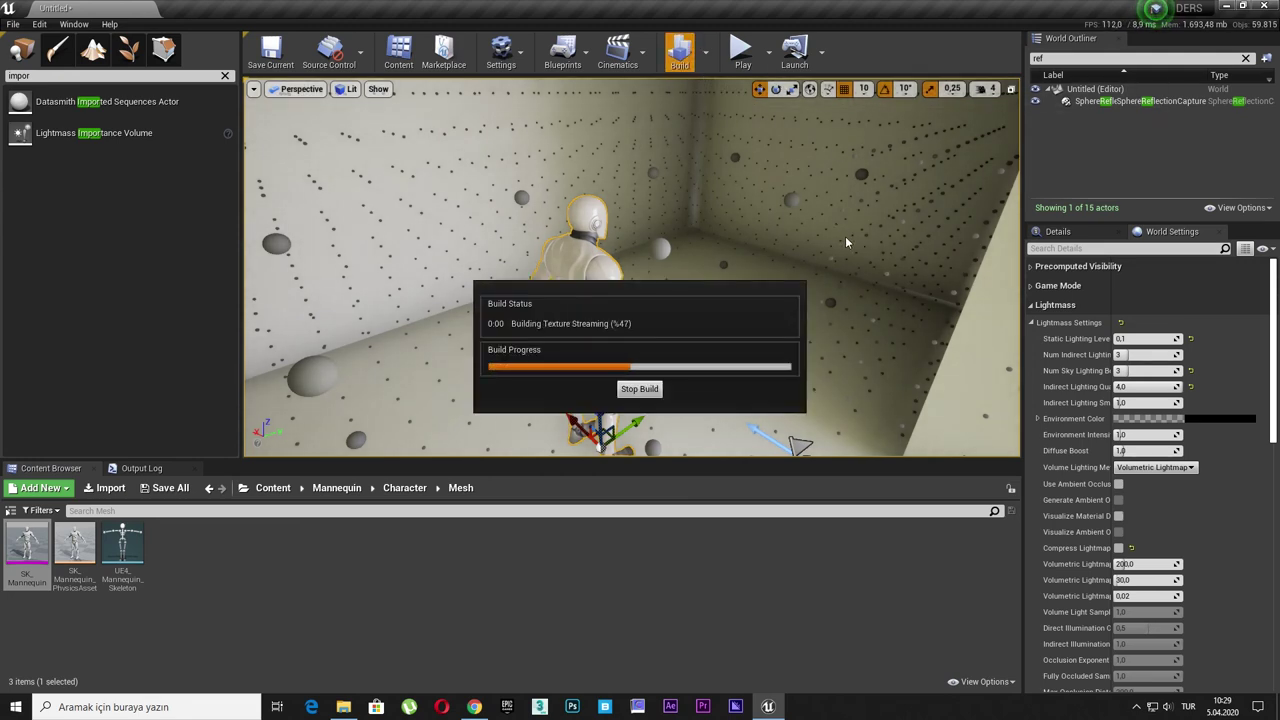
pyautogui.click(778, 568)
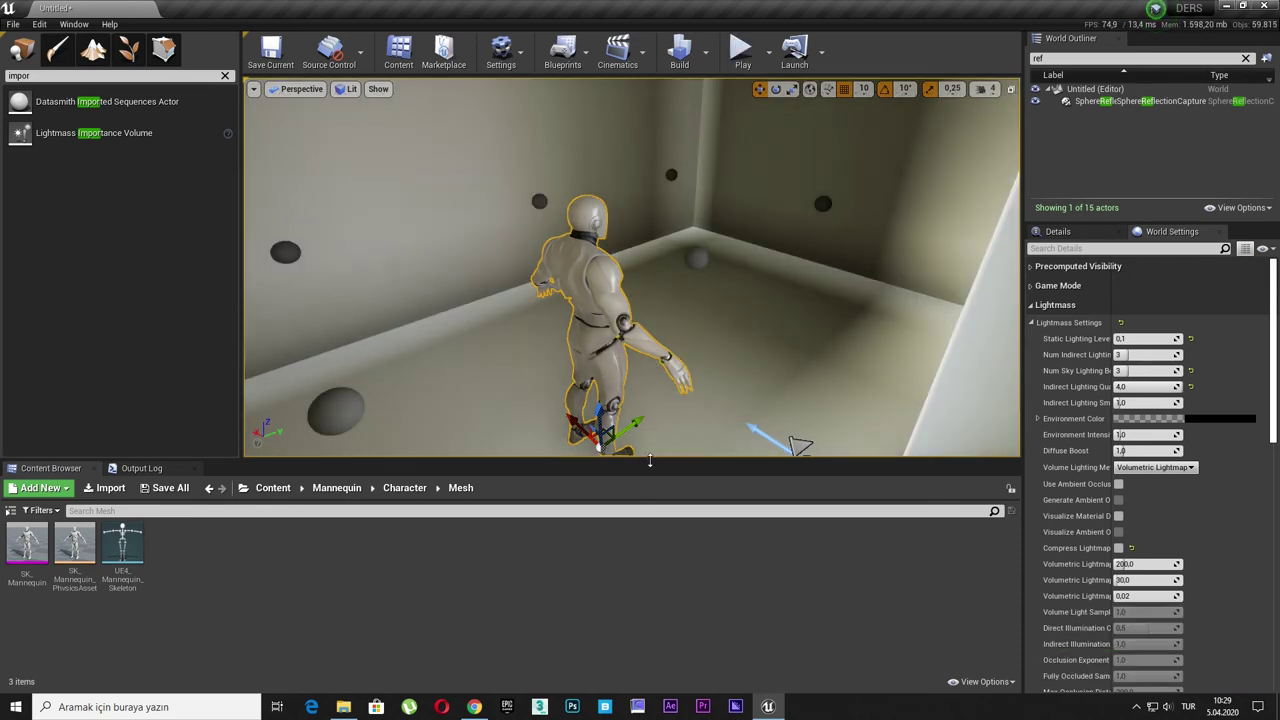
# Step: Fly through the room and slide the mannequin right and toward the viewer
pyautogui.moveTo(735, 319); pyautogui.dragTo(678, 300, button='right')
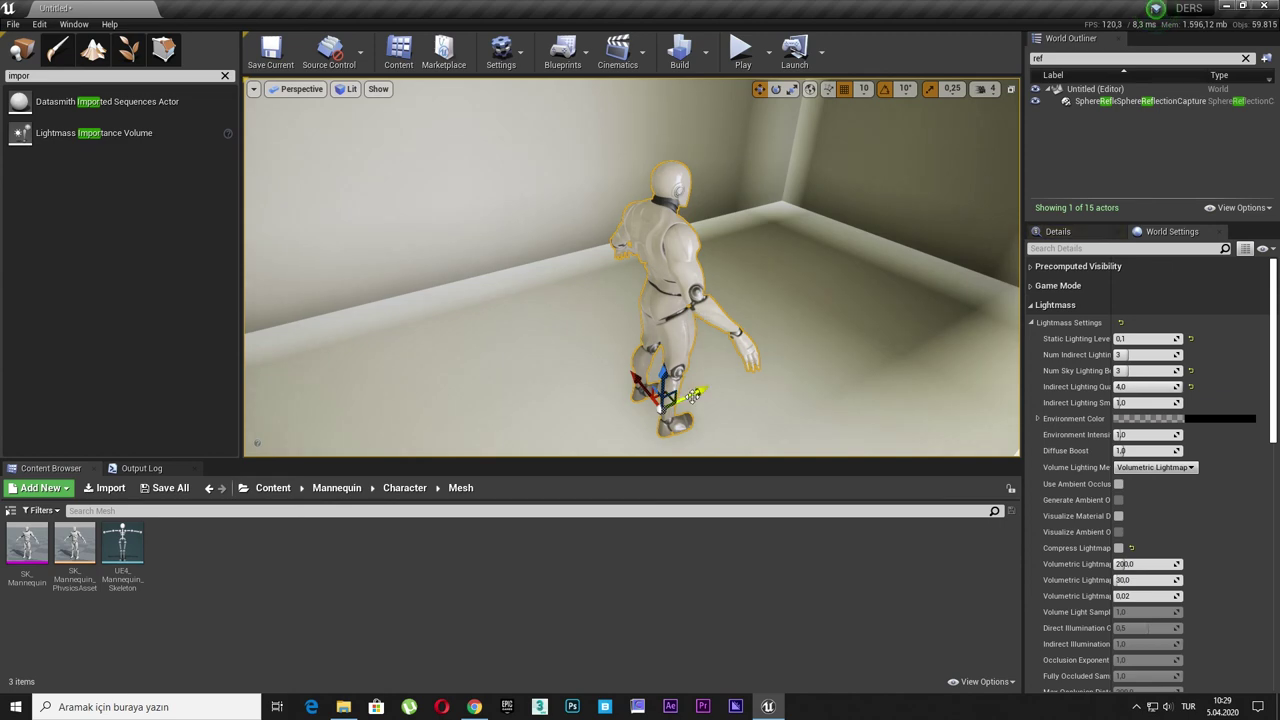
pyautogui.moveTo(745, 355); pyautogui.dragTo(737, 354, button='right')
pyautogui.moveTo(572, 394); pyautogui.dragTo(791, 313)
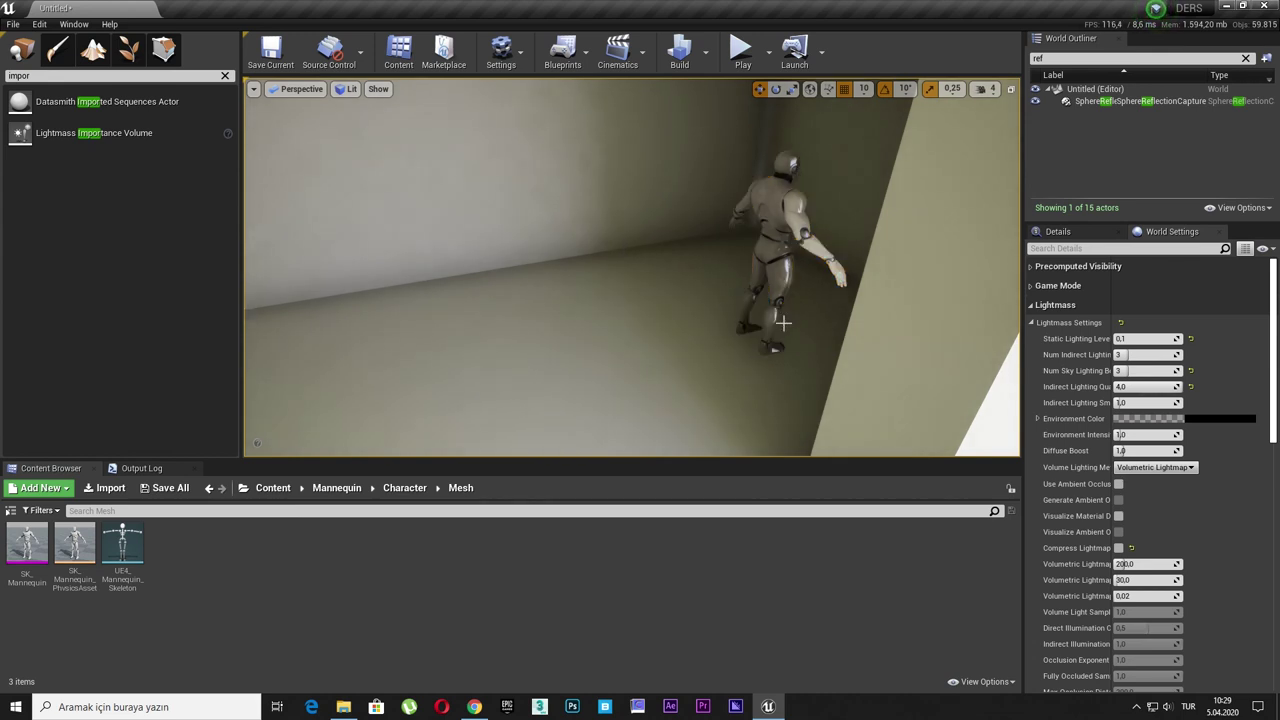
pyautogui.moveTo(783, 322); pyautogui.dragTo(783, 322, button='right')
pyautogui.click(735, 275)
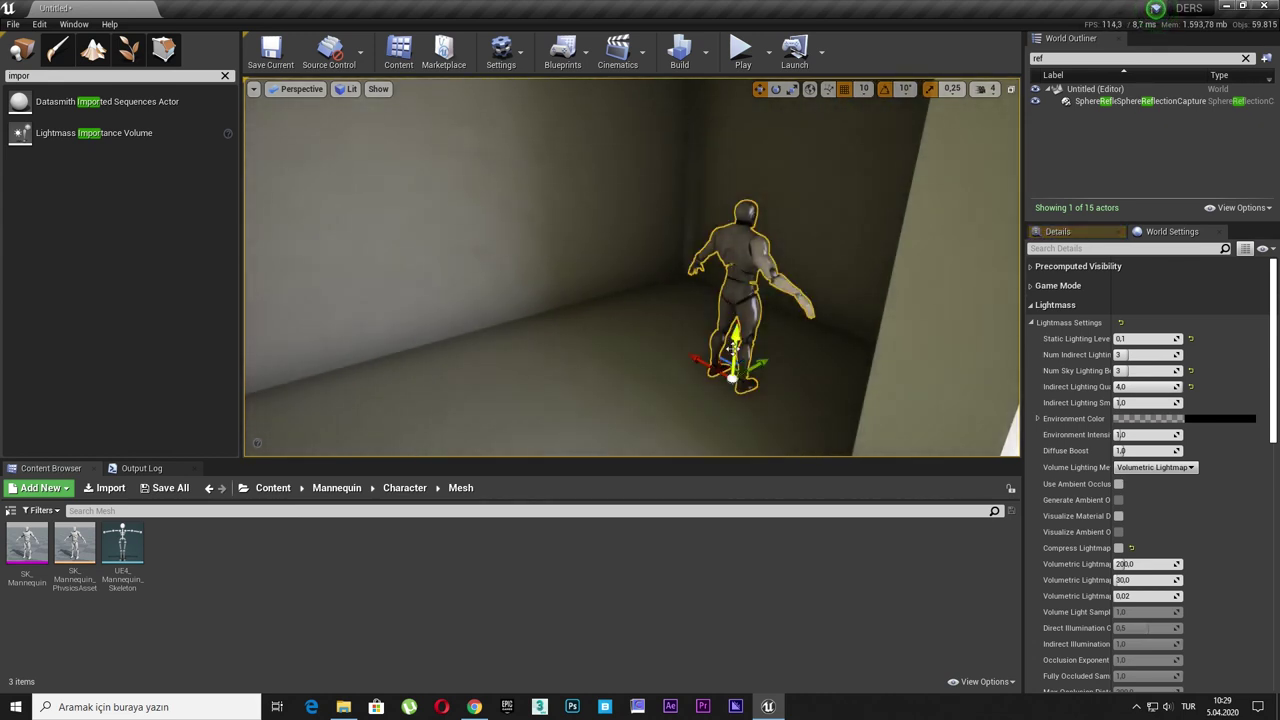
pyautogui.moveTo(765, 362); pyautogui.dragTo(751, 367)
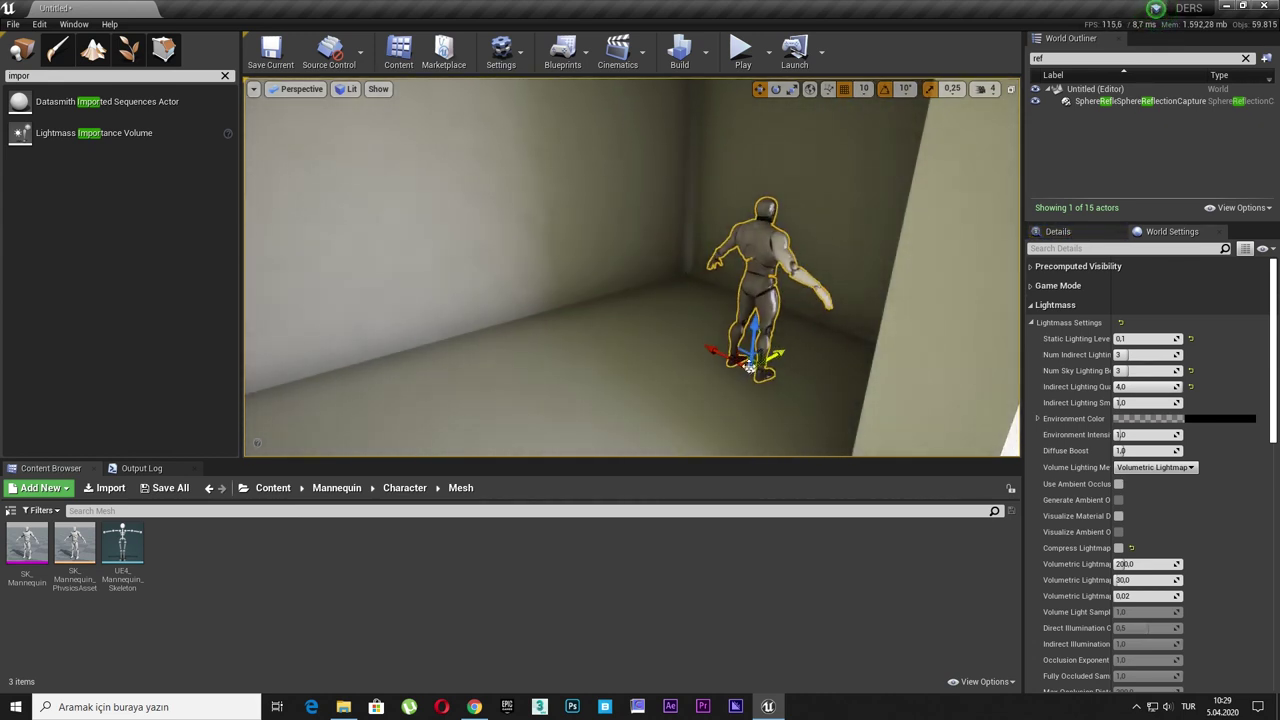
pyautogui.moveTo(676, 338)
pyautogui.mouseDown()
pyautogui.moveTo(763, 361)
pyautogui.moveTo(620, 430)
pyautogui.mouseUp()
# Step: Focus on the mannequin, move it to the room's left side, and orbit behind it
pyautogui.press('f')
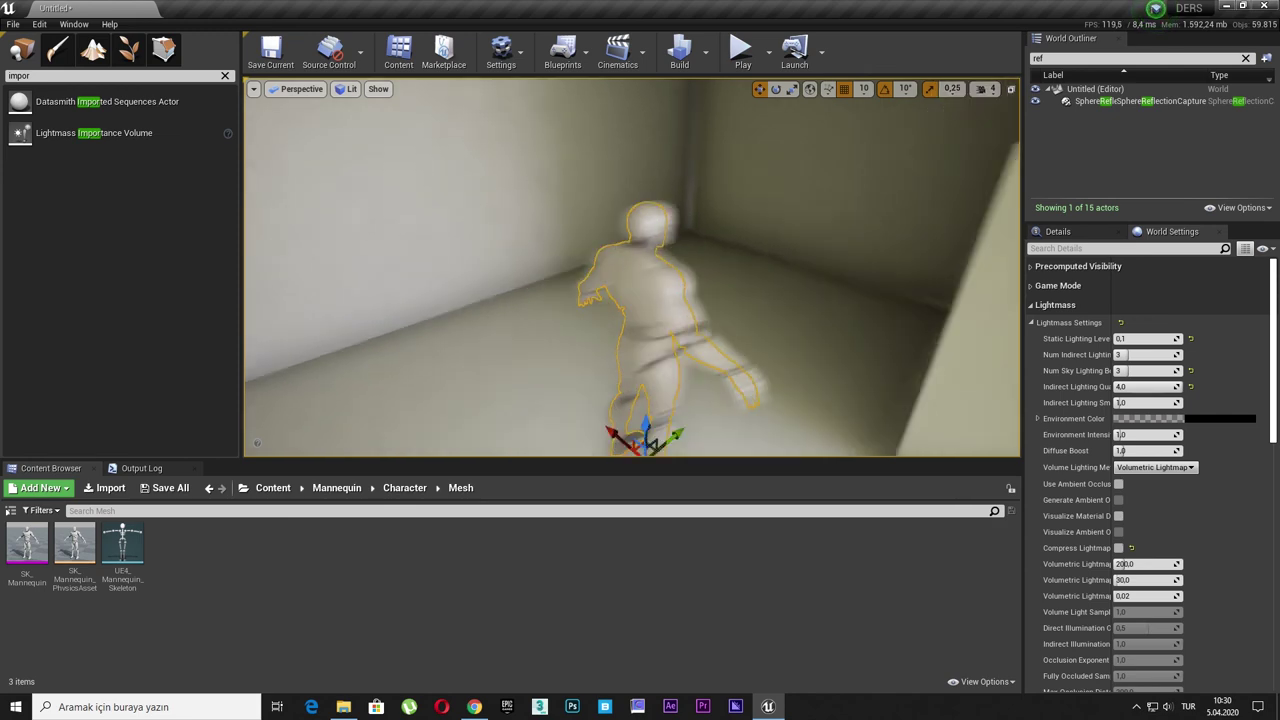
pyautogui.moveTo(640, 300)
pyautogui.keyDown('alt'); pyautogui.mouseDown()
pyautogui.moveTo(800, 300)
pyautogui.moveTo(640, 300)
pyautogui.mouseUp(); pyautogui.keyUp('alt')
pyautogui.moveTo(765, 398)
pyautogui.mouseDown()
pyautogui.moveTo(520, 442)
pyautogui.moveTo(880, 403)
pyautogui.moveTo(734, 421)
pyautogui.mouseUp()
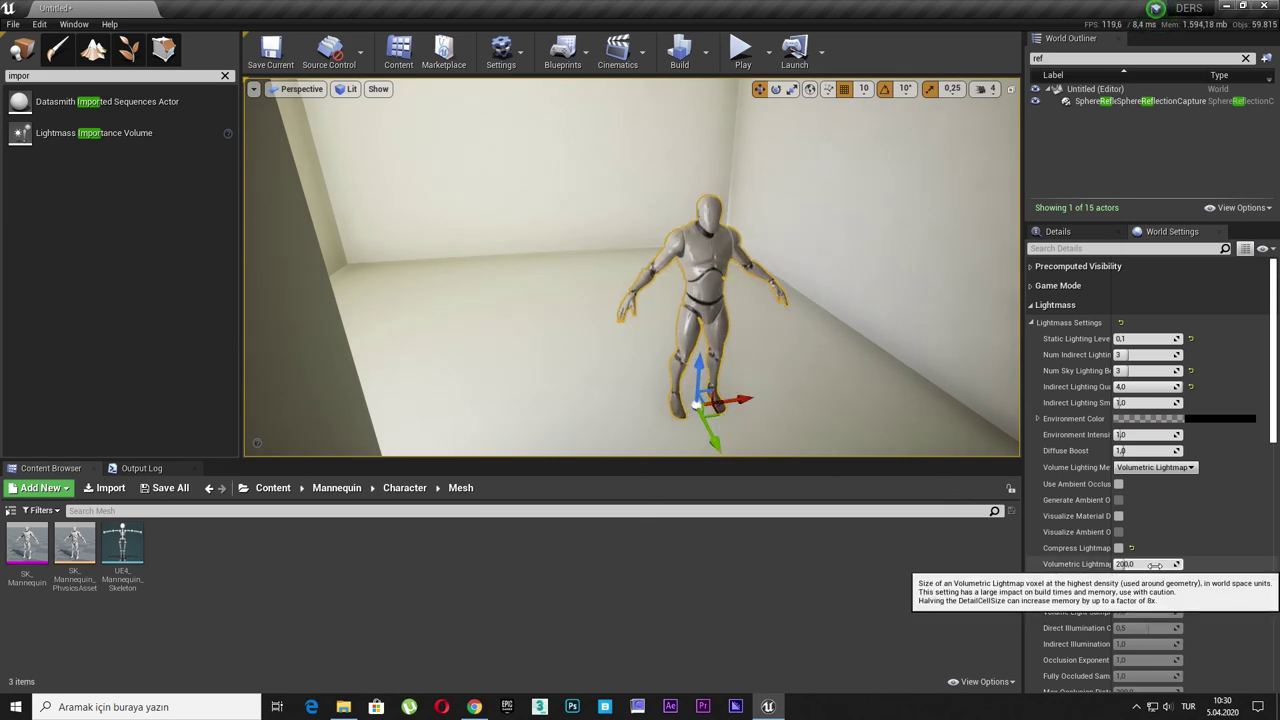
pyautogui.keyDown('alt'); pyautogui.moveTo(676, 306); pyautogui.dragTo(609, 325); pyautogui.keyUp('alt')
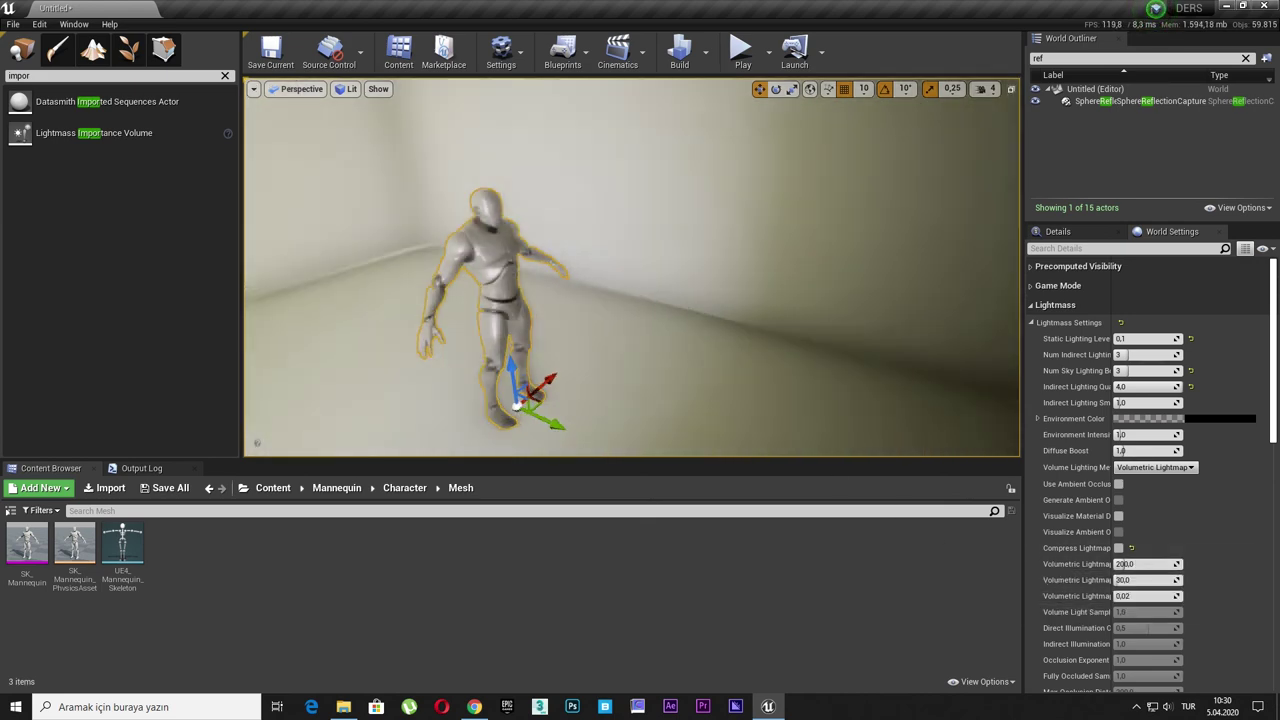